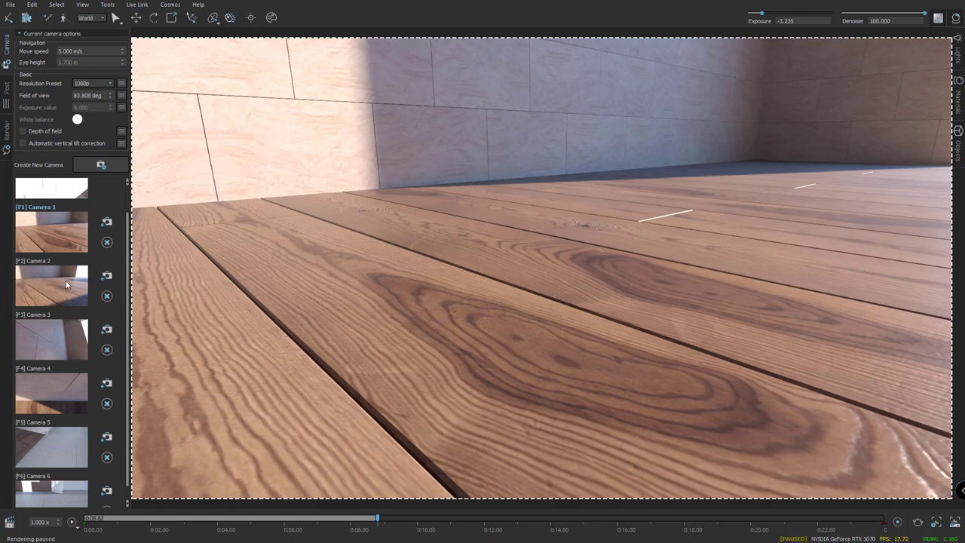
Step through saved Cameras 2, 3, 4 and 5, ending on the wood-meets-stone-tile close-up.
left_click(57, 284)
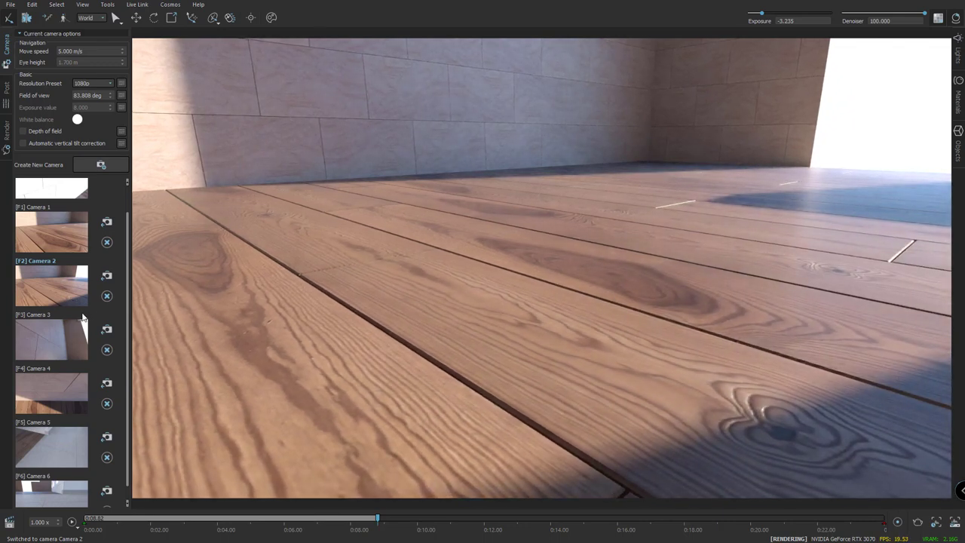
left_click(58, 329)
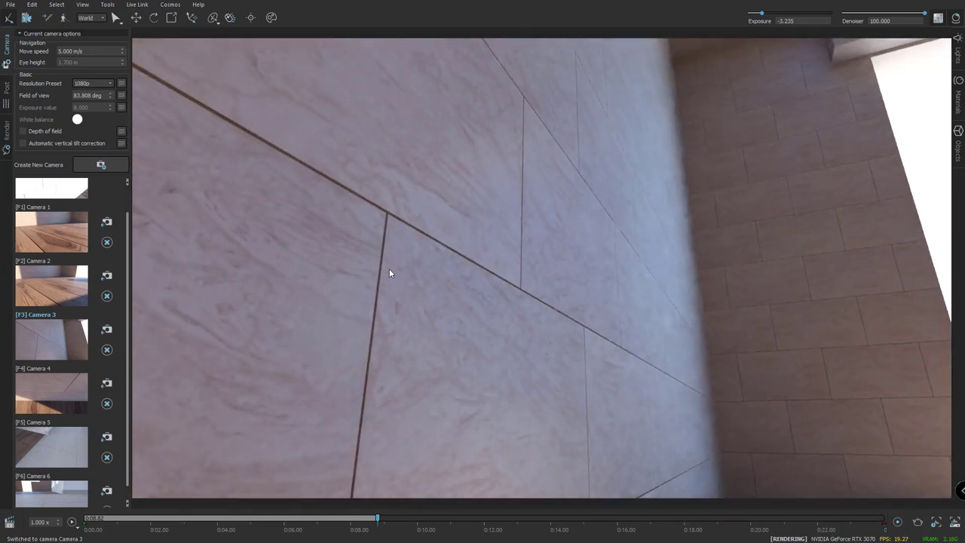
left_click(46, 389)
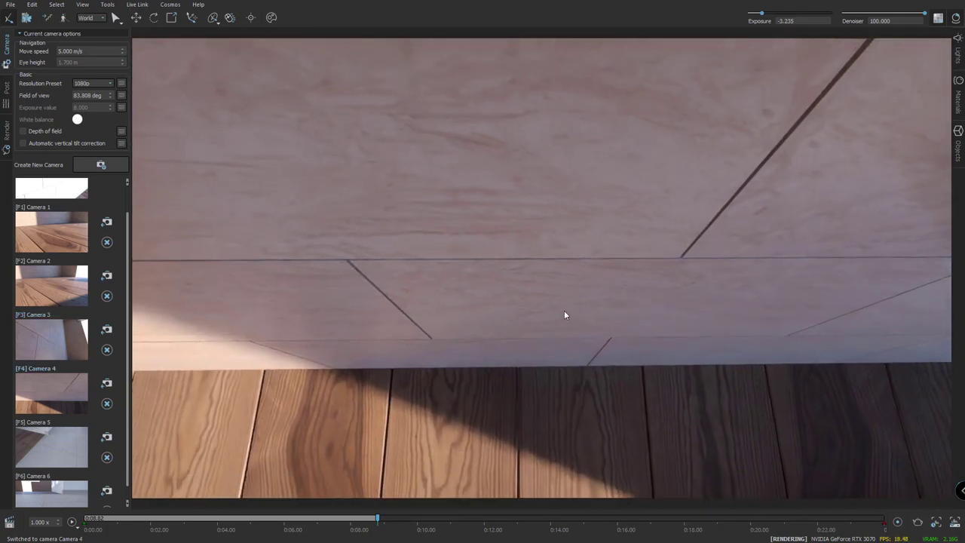
left_click(47, 440)
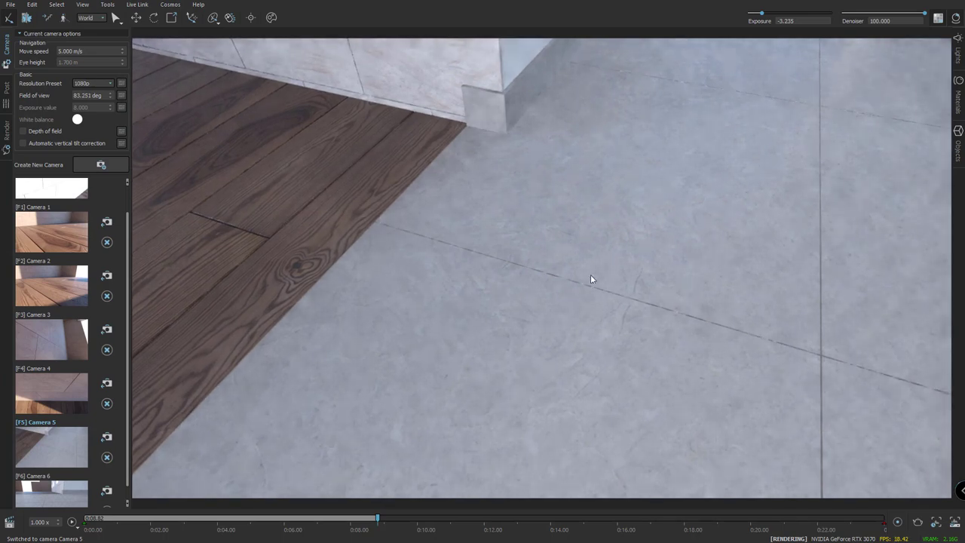
Preview the ADRIA BEIGE and ADRIA BLACK tile images, returning to the folder list each time.
key("alt+Tab")
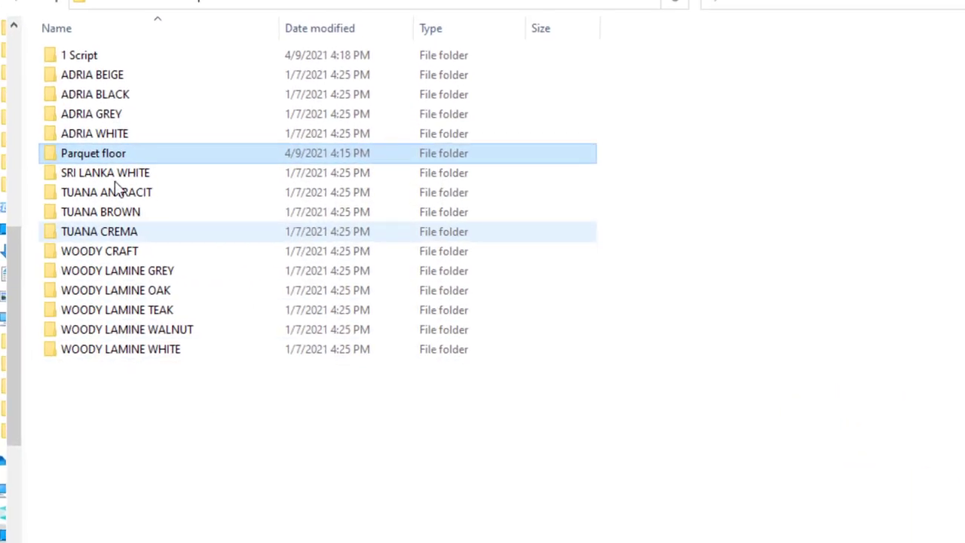
double_click(99, 73)
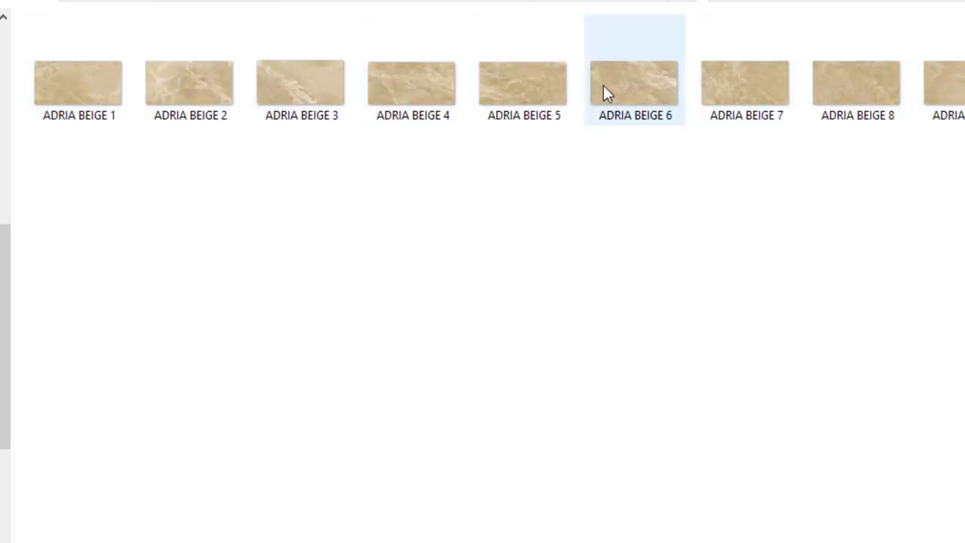
key("alt+Left")
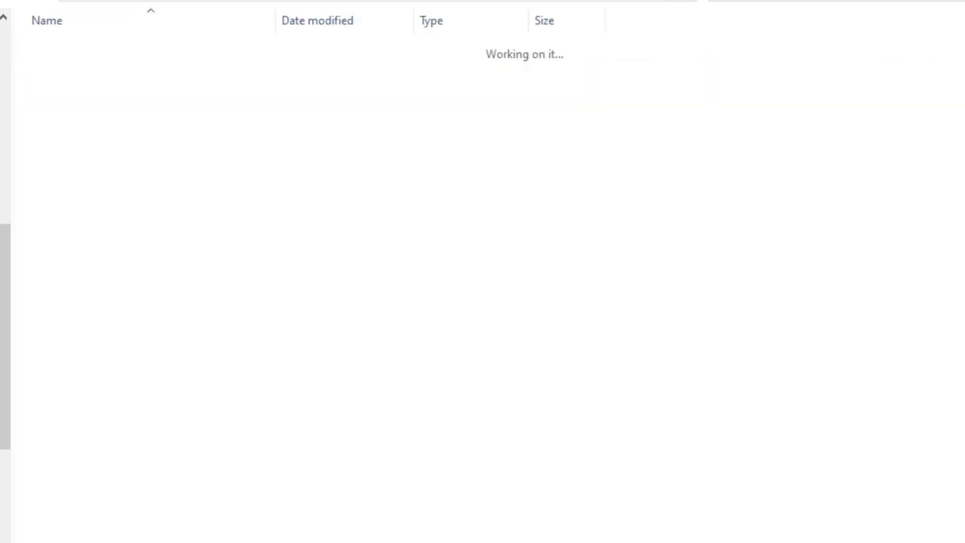
double_click(106, 88)
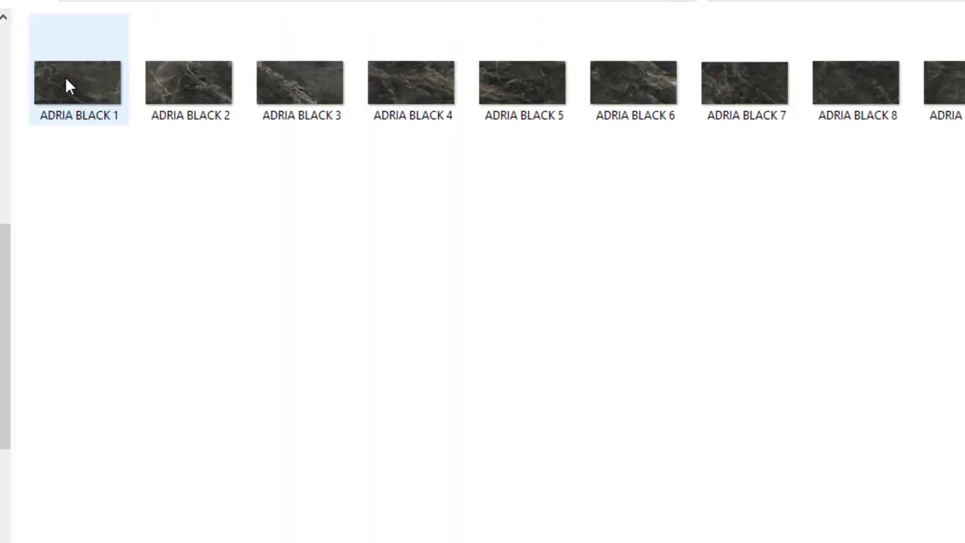
key("alt+Left")
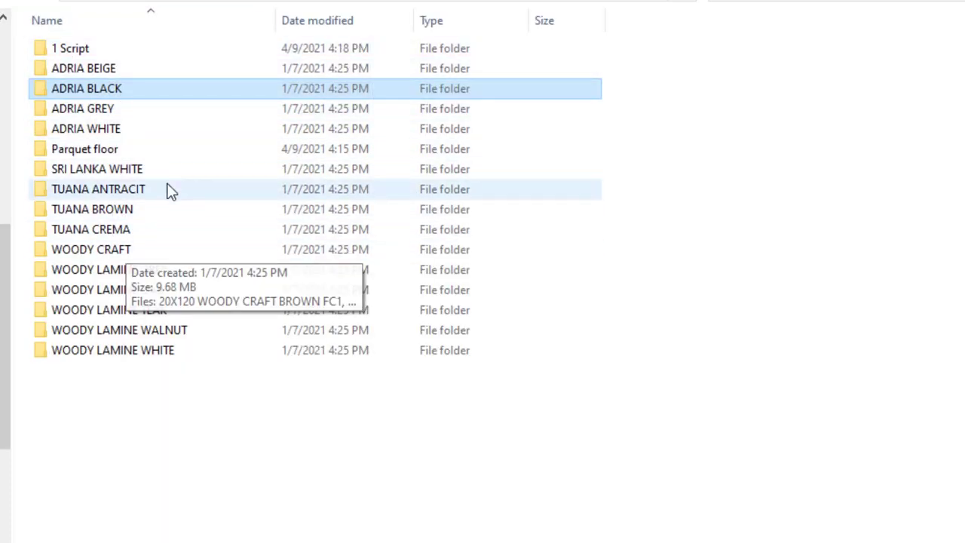
Open 1 Script and inspect the FloorGenerator 2.10 folder's 3ds Max 2021 plugin file.
double_click(80, 50)
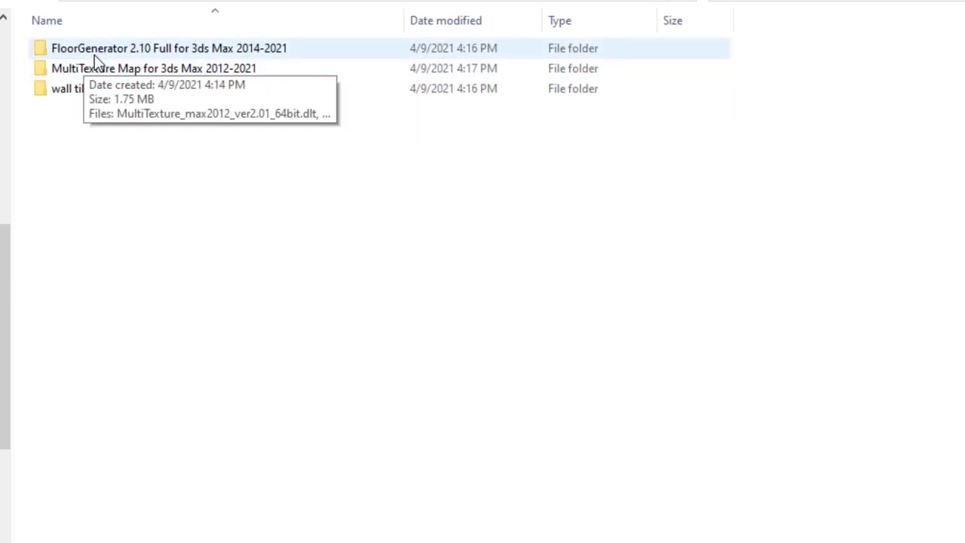
double_click(168, 54)
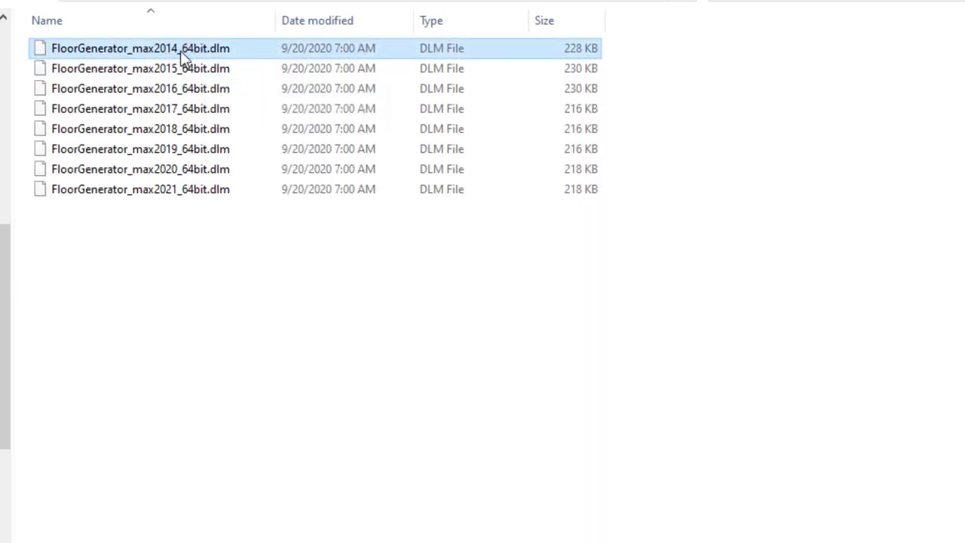
left_click(178, 194)
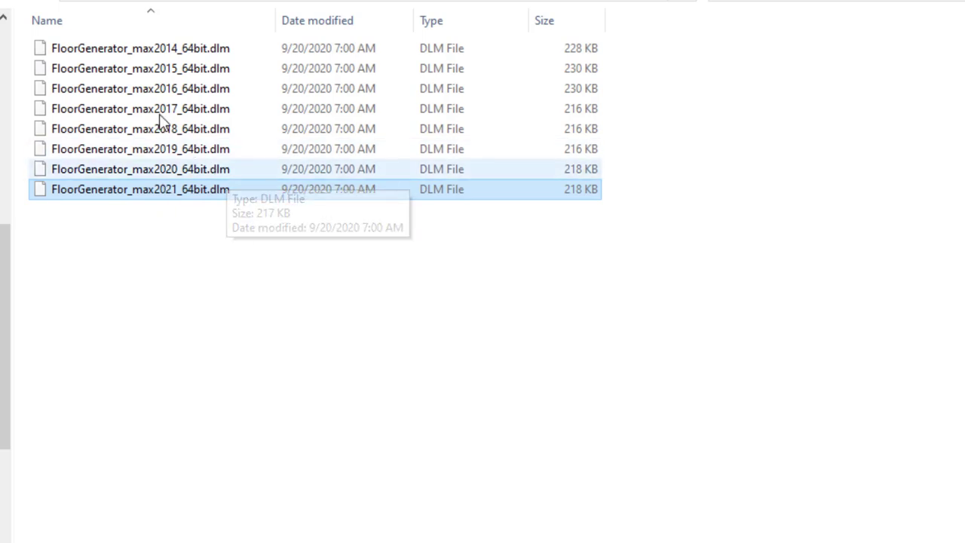
key("alt+Left")
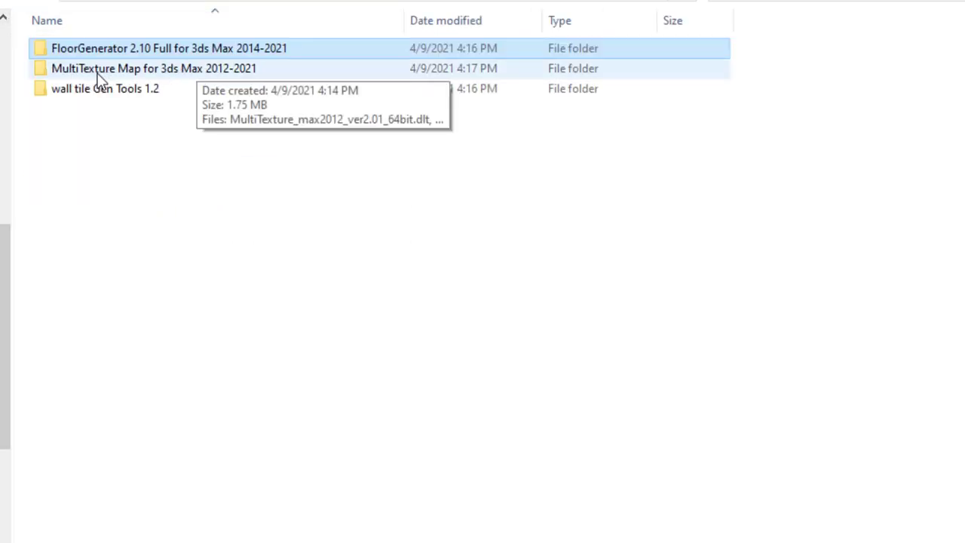
Review the MultiTexture Map plugin files and the wall tile Gen Tools 1.2 folder.
double_click(140, 72)
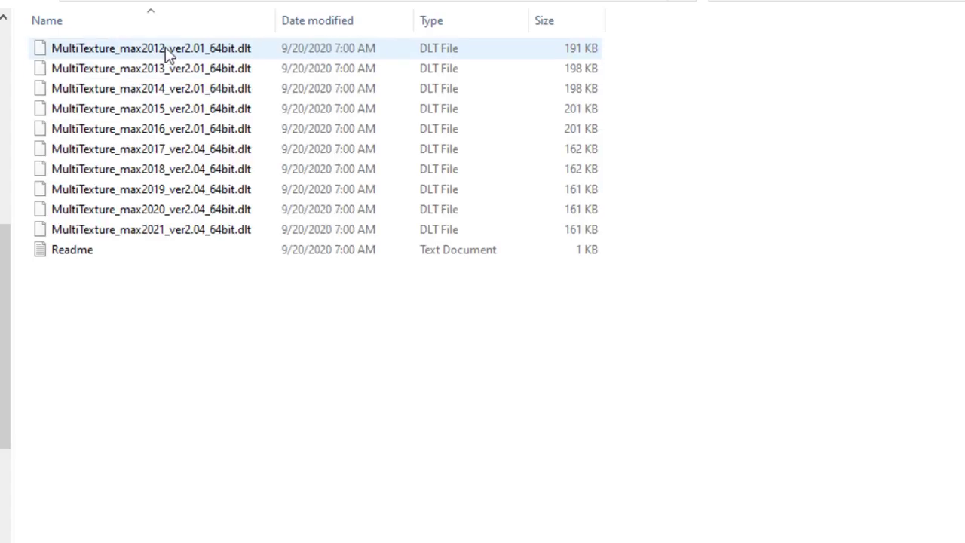
left_click(193, 54)
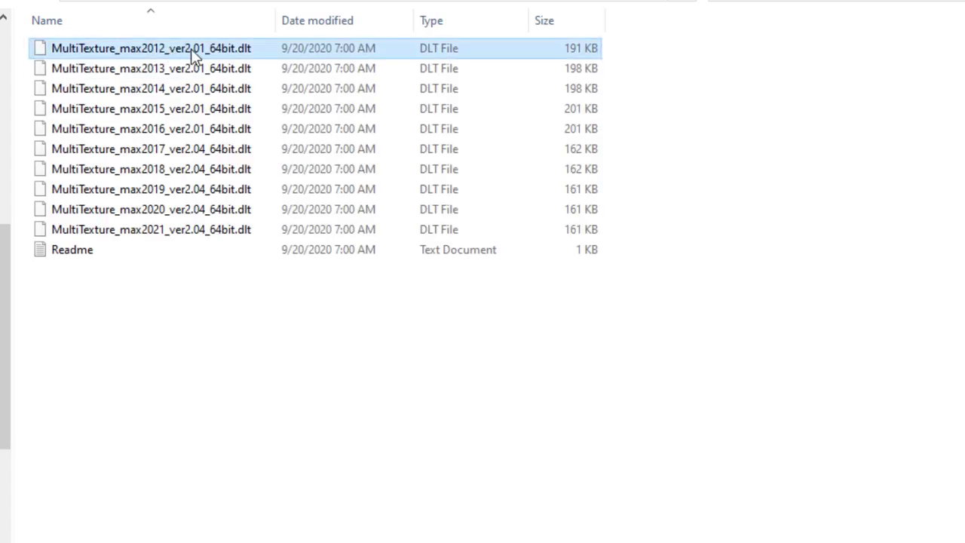
left_click(151, 226)
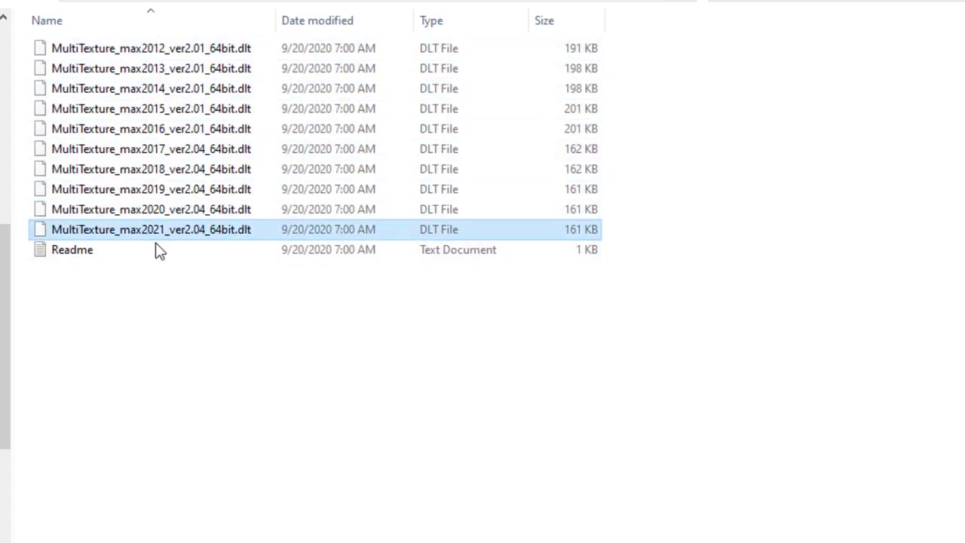
key("alt+Up")
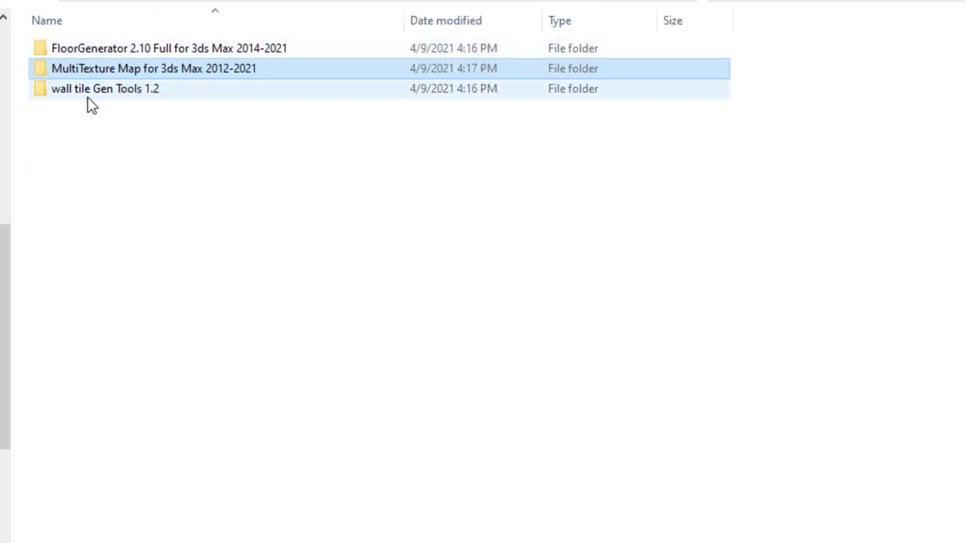
double_click(92, 92)
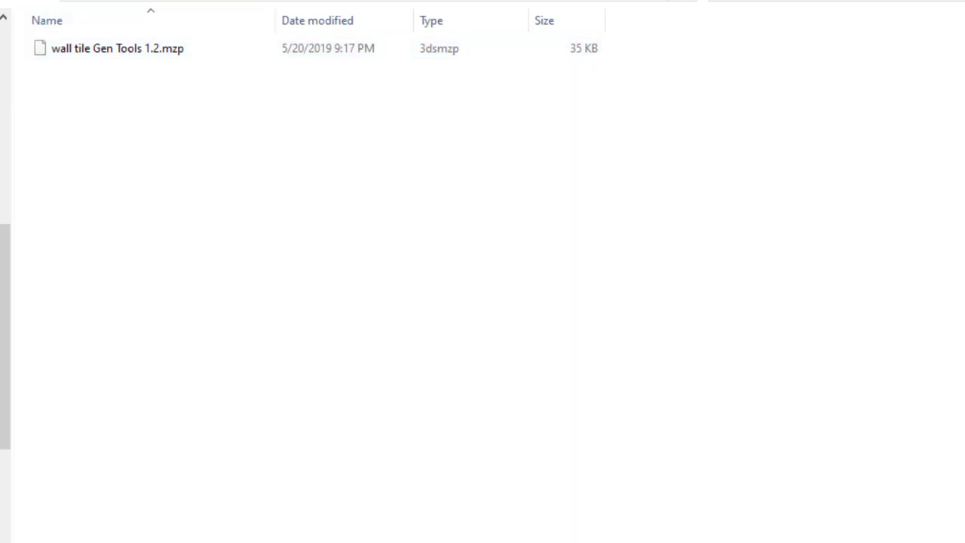
left_click(3, 13)
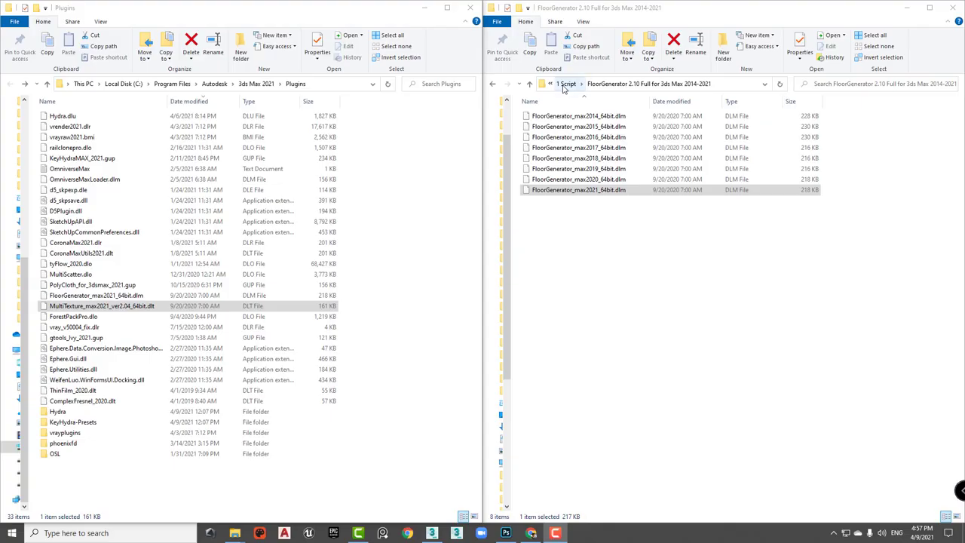
Copy FloorGenerator_max2021_64bit.dlm into the 3ds Max 2021 Plugins folder.
left_click(563, 86)
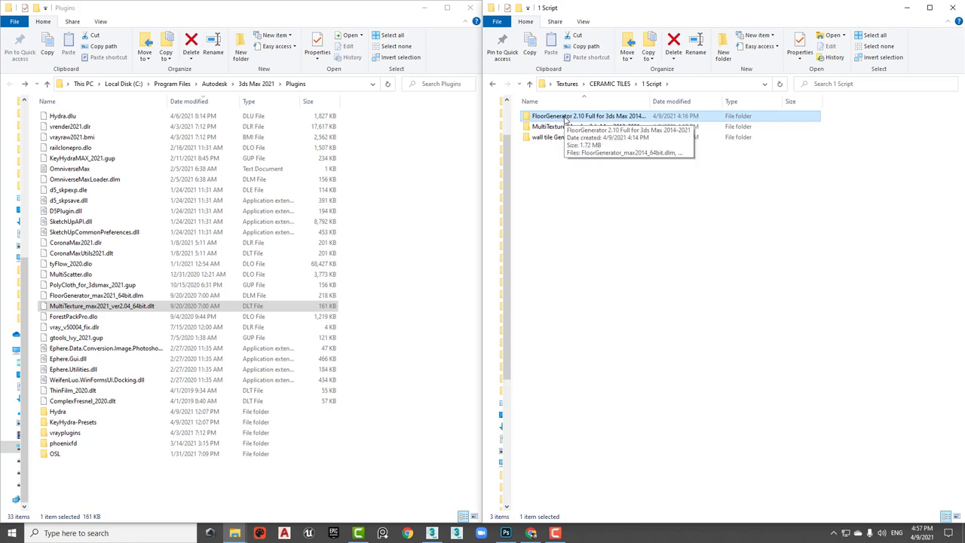
double_click(564, 118)
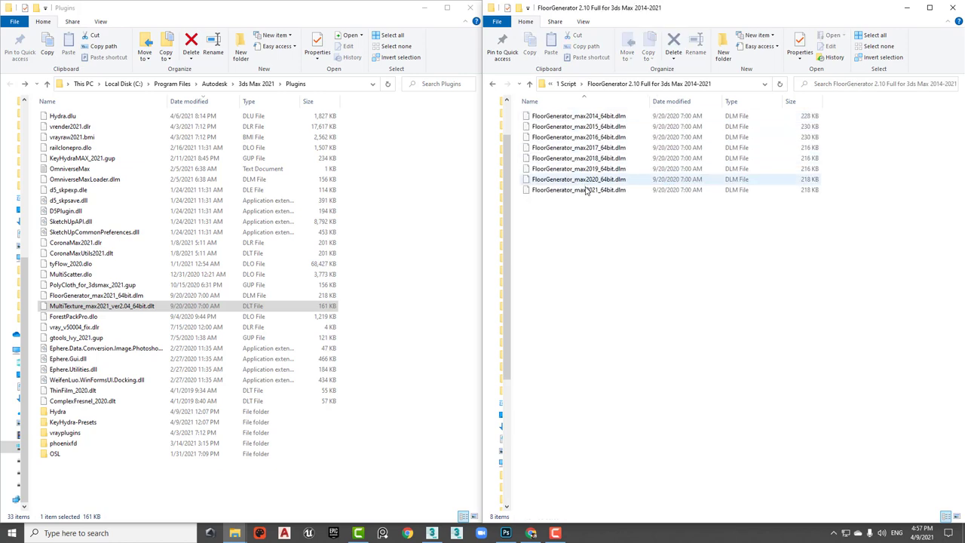
left_click(543, 191)
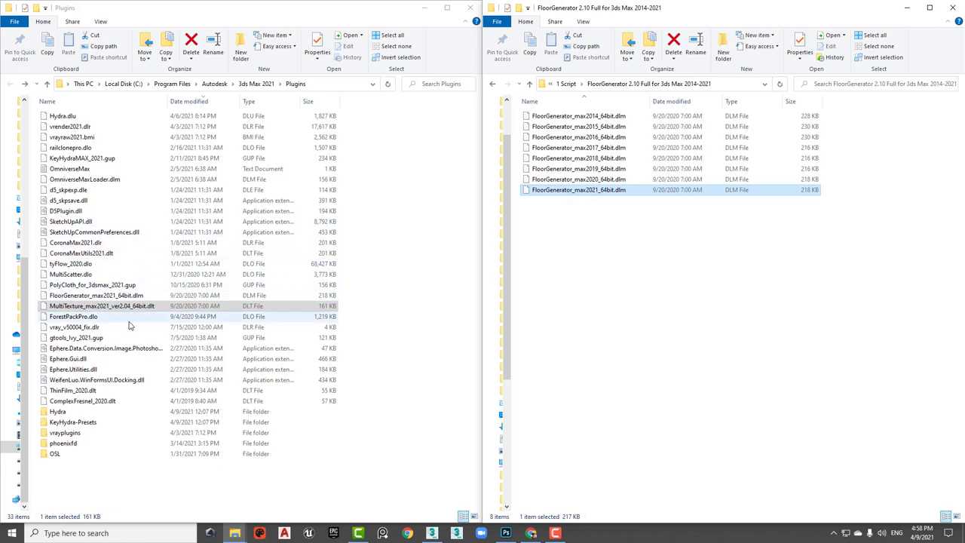
left_click(67, 299)
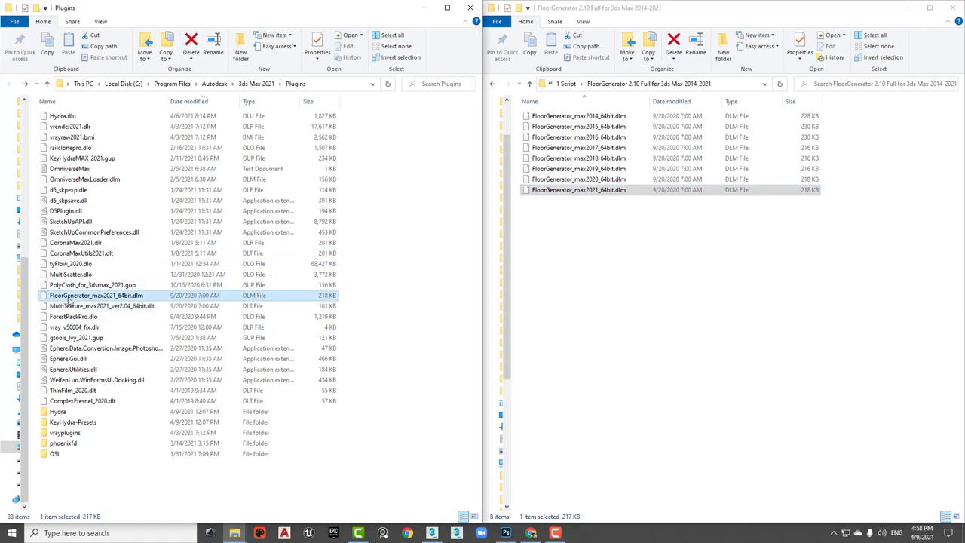
left_click(607, 84)
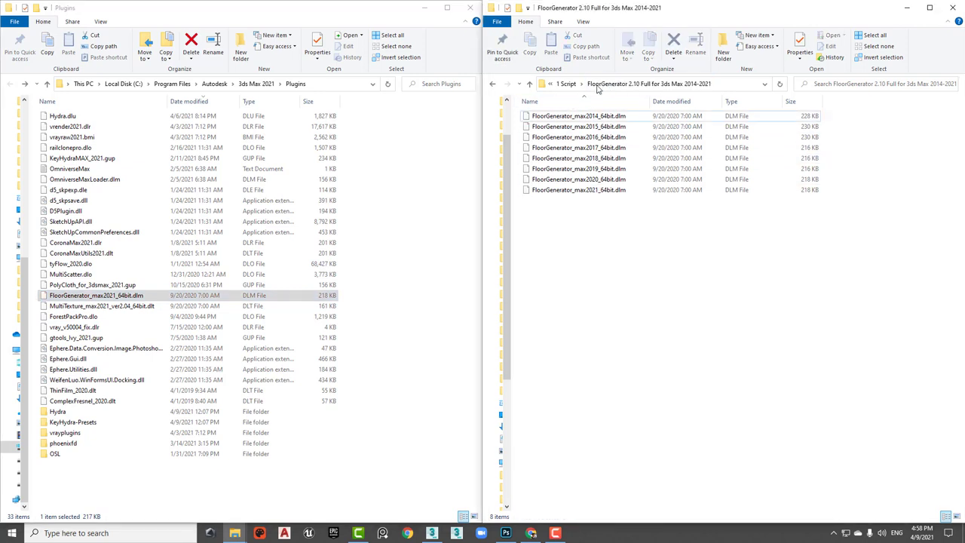
Copy MultiTexture_max2021_ver2.04_64bit.dlt into the Plugins folder as well.
left_click(566, 84)
double_click(550, 127)
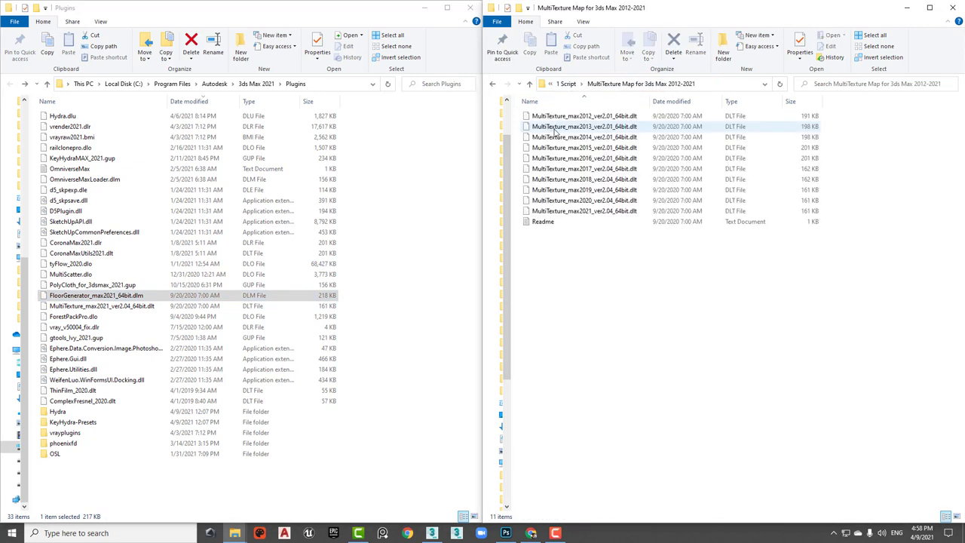
left_click(567, 213)
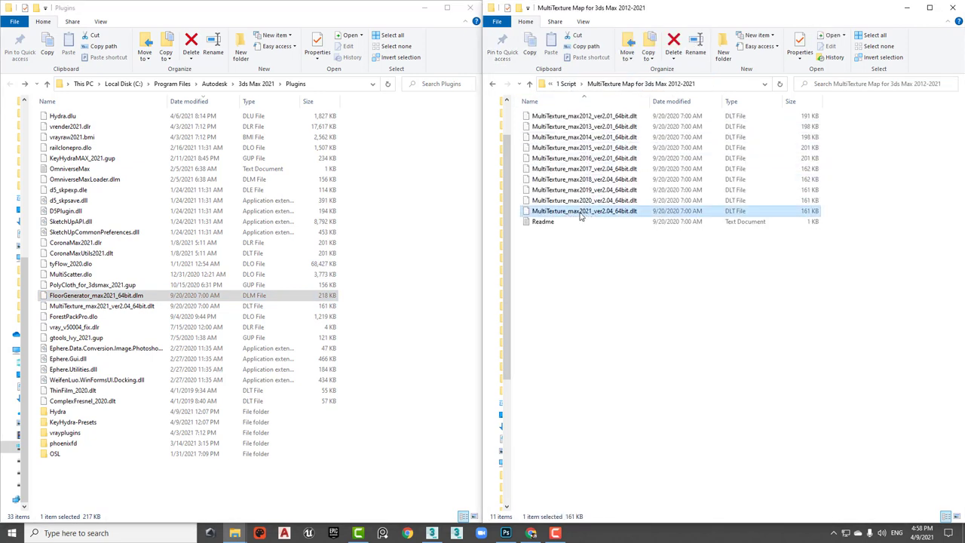
left_click_drag(580, 215, 119, 315)
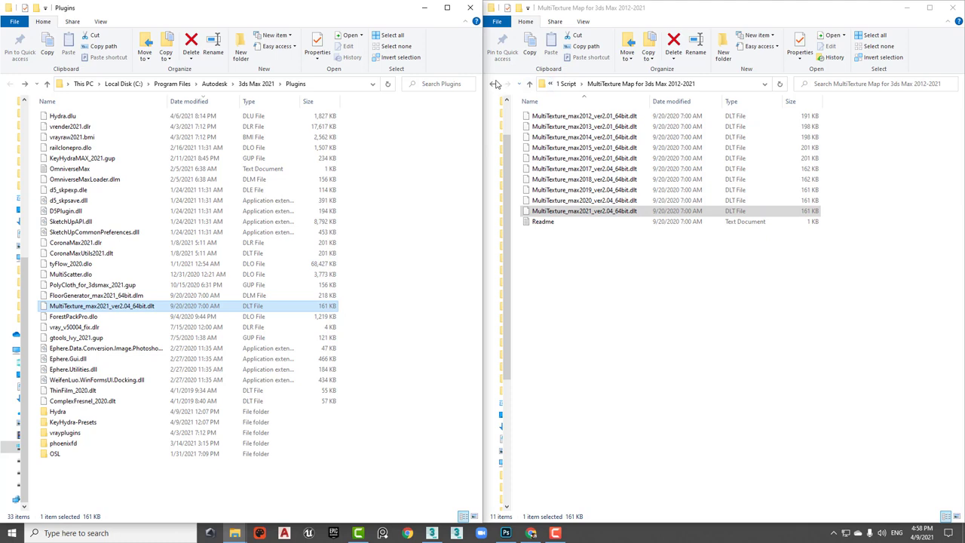
left_click(494, 84)
left_click(552, 139)
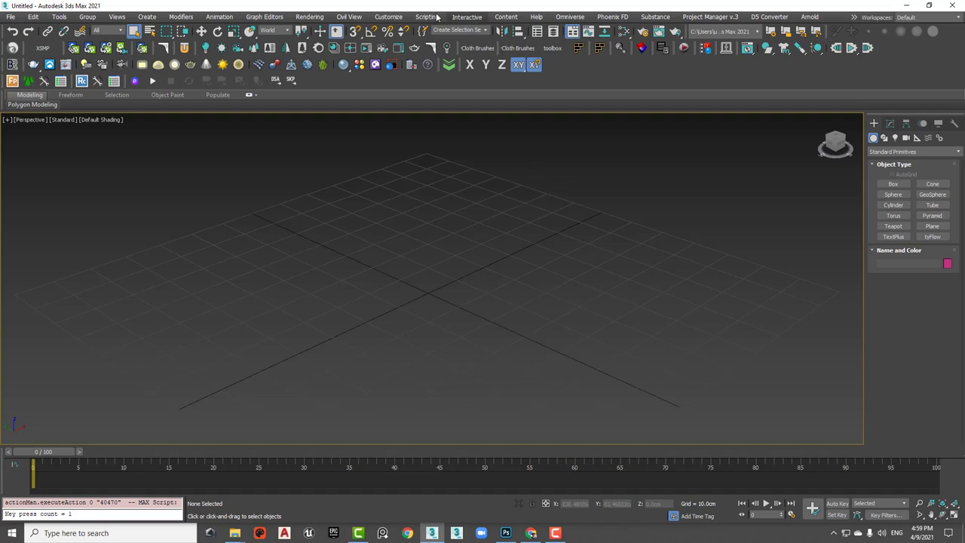
Run the wall tile Gen Tools 1.2 .mzp package with the file type set to All.
left_click(427, 16)
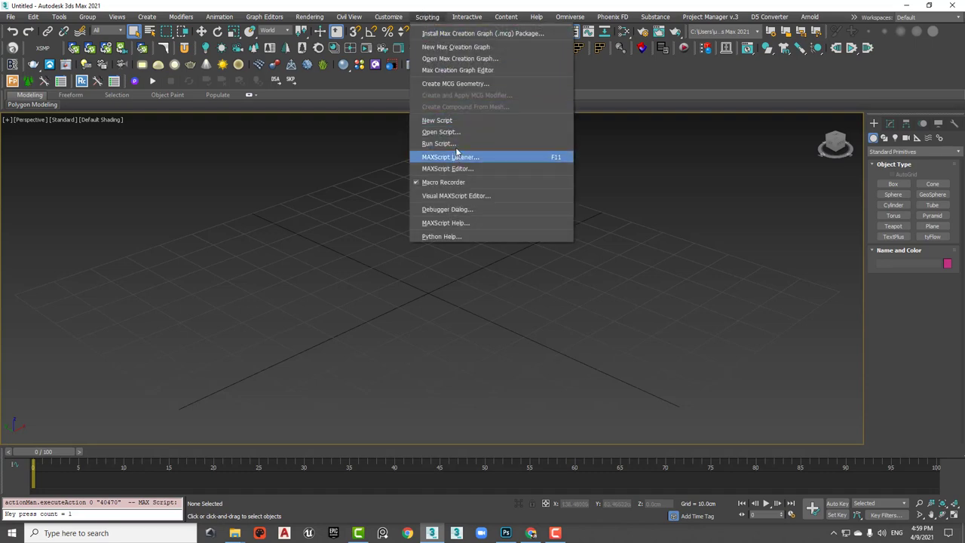
left_click(455, 143)
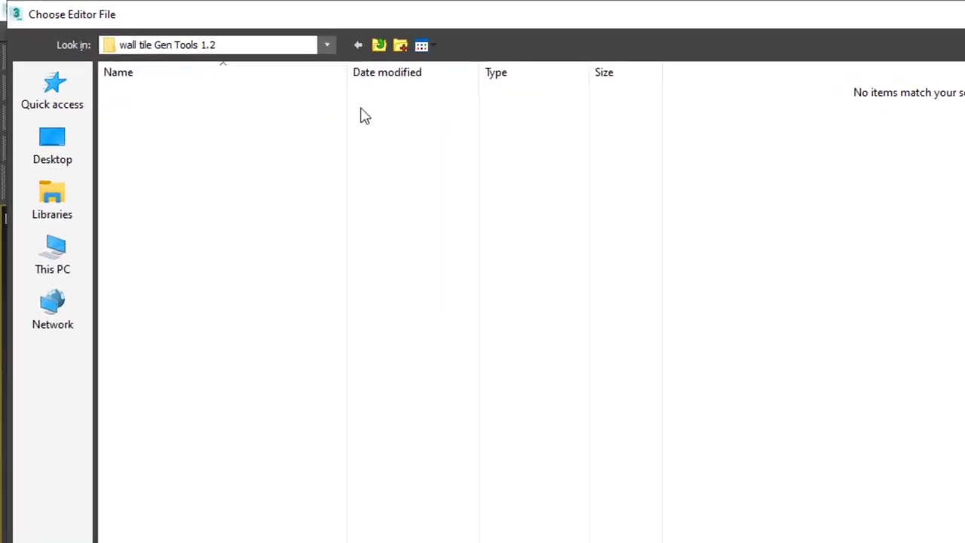
left_click(219, 26)
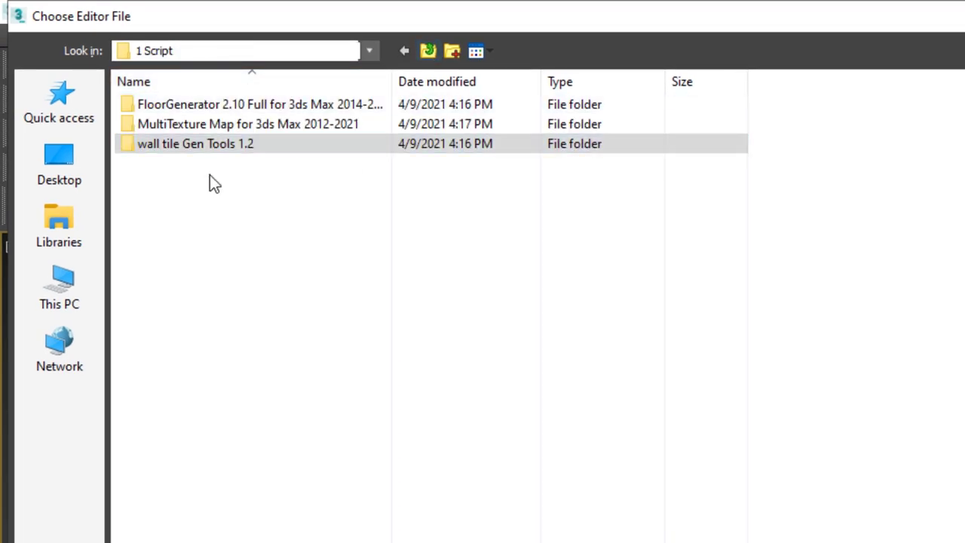
double_click(186, 145)
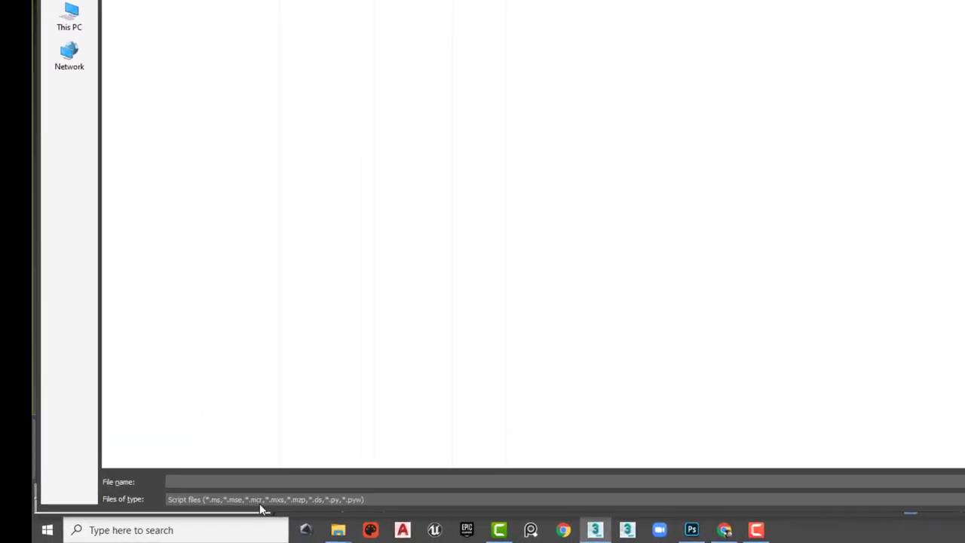
left_click(196, 505)
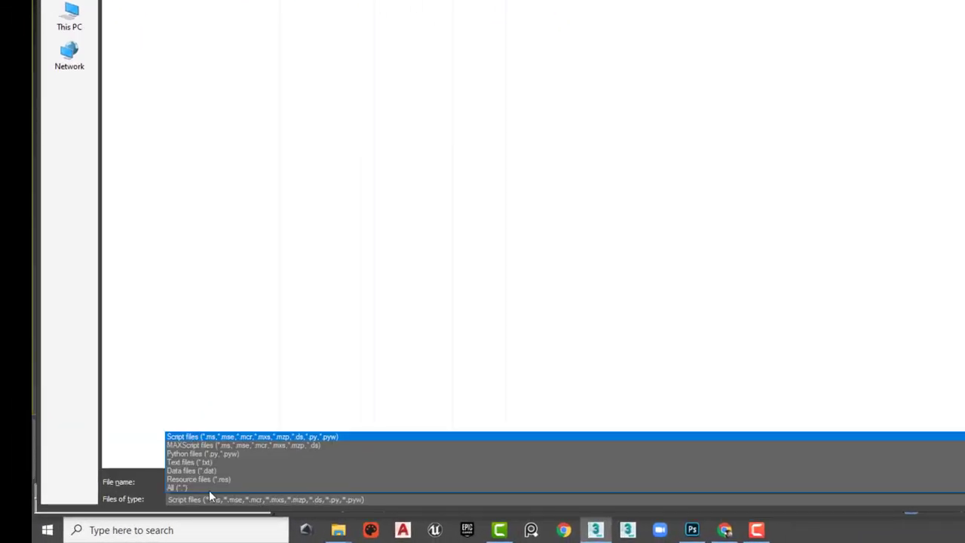
left_click(204, 488)
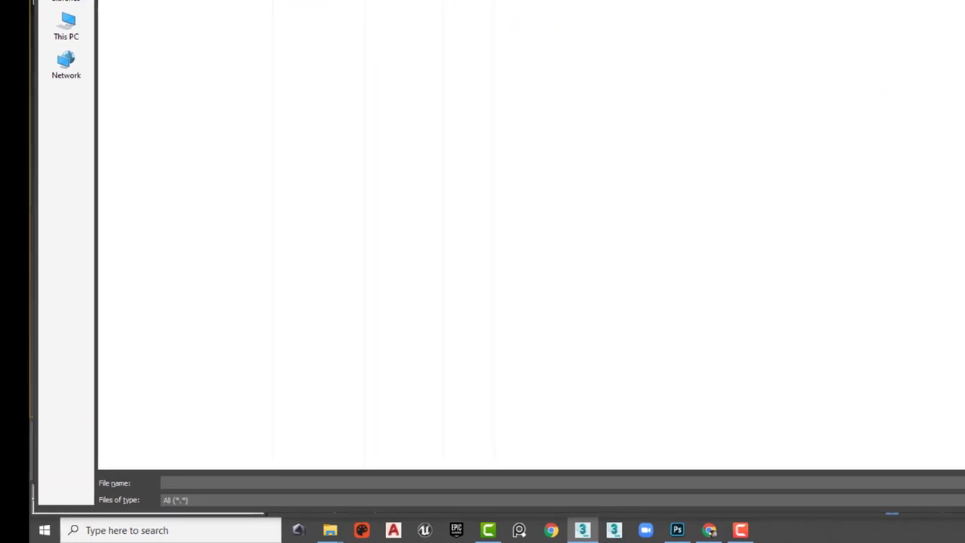
left_click(103, 50)
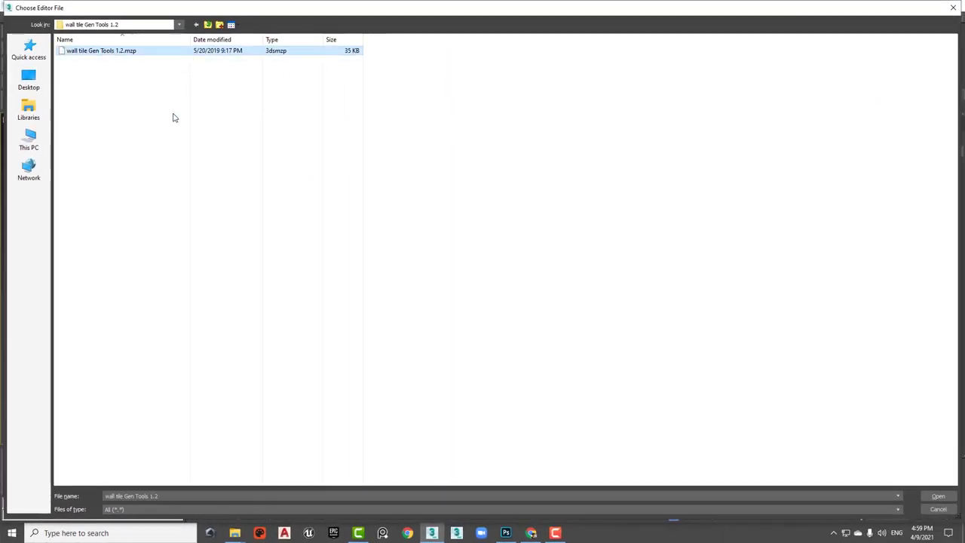
double_click(115, 52)
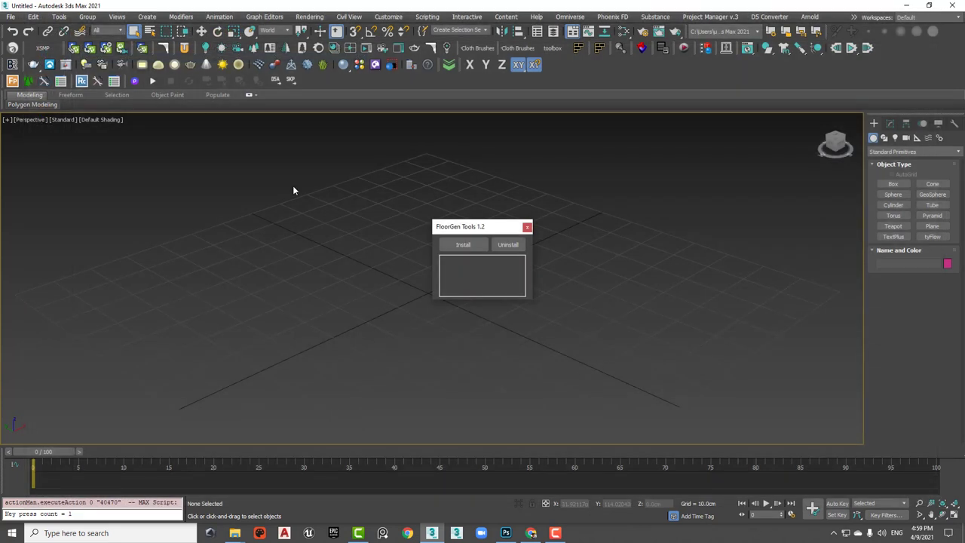
Install FloorGen Tools 1.2 and close the installer.
left_click(463, 245)
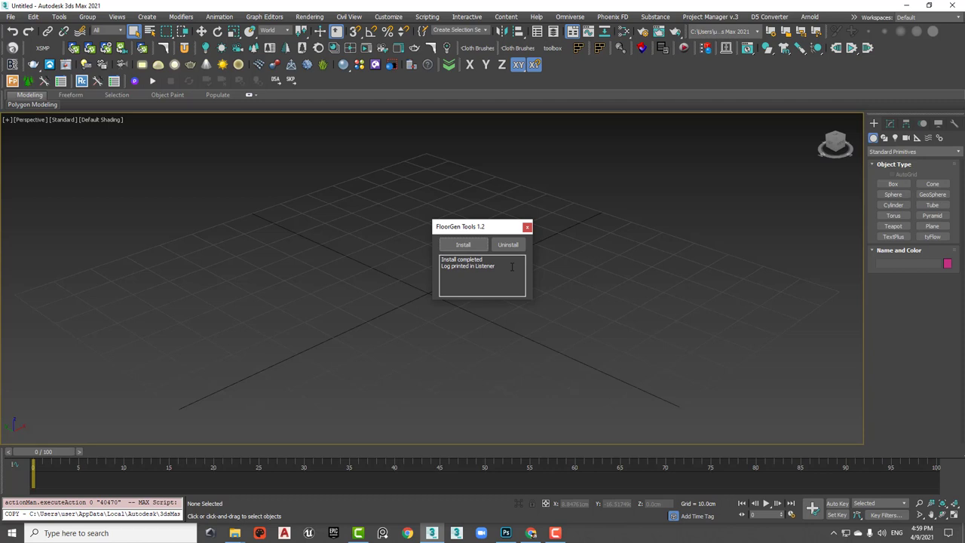
left_click(463, 244)
left_click(528, 226)
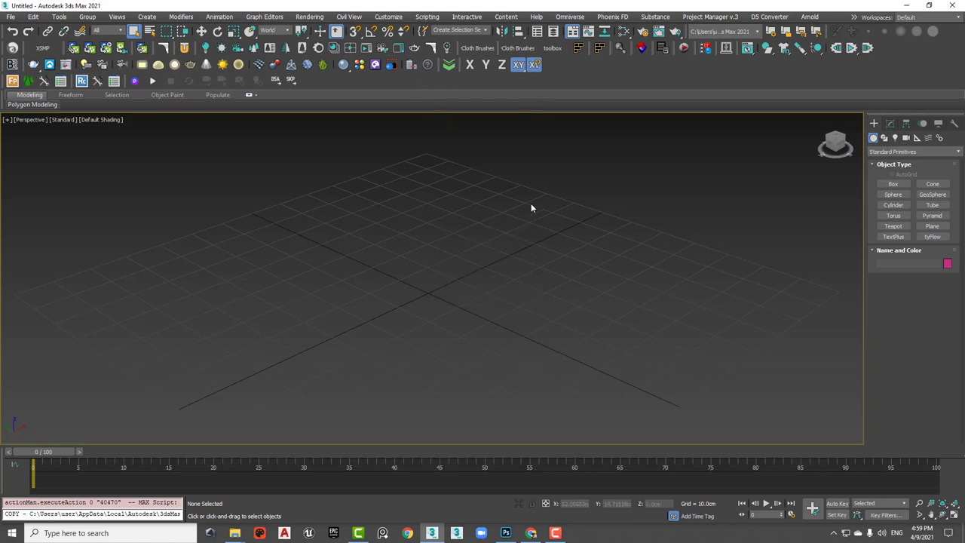
In Customize User Interface > Toolbars, select FloorGen Tools under the Nik Scripts category.
left_click(395, 18)
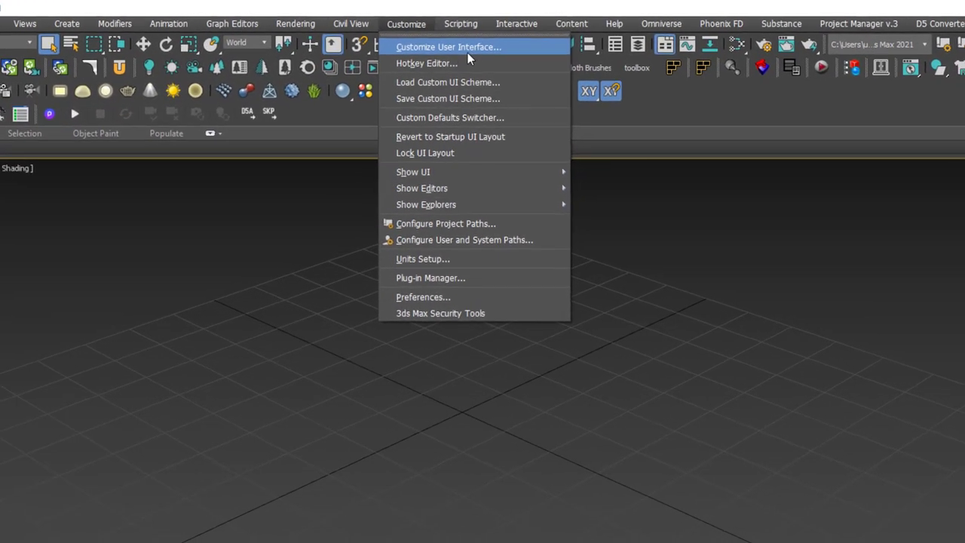
left_click(434, 34)
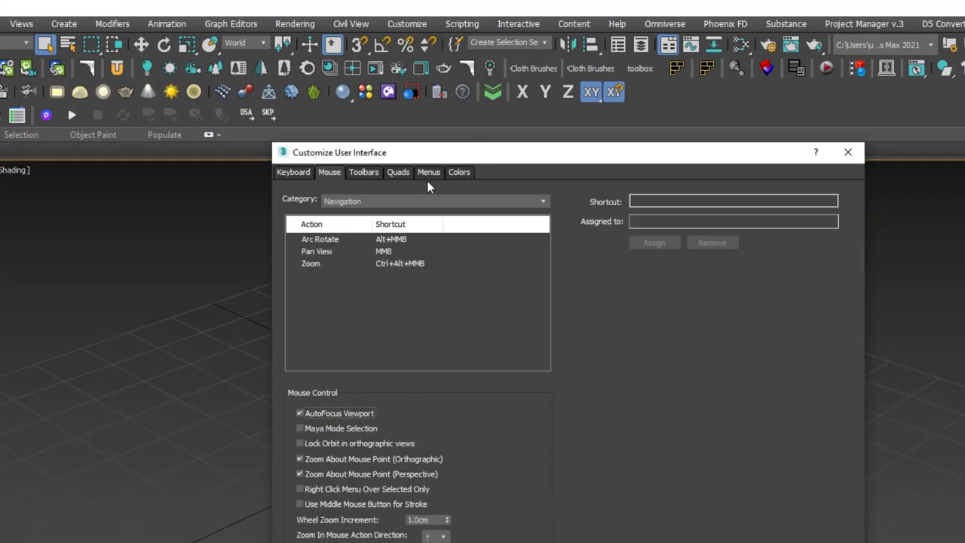
left_click(367, 172)
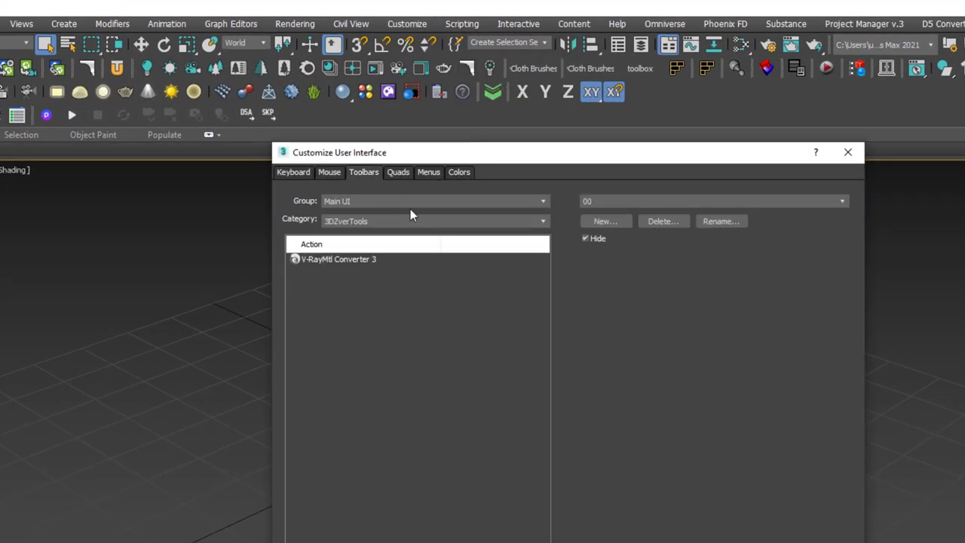
left_click(502, 220)
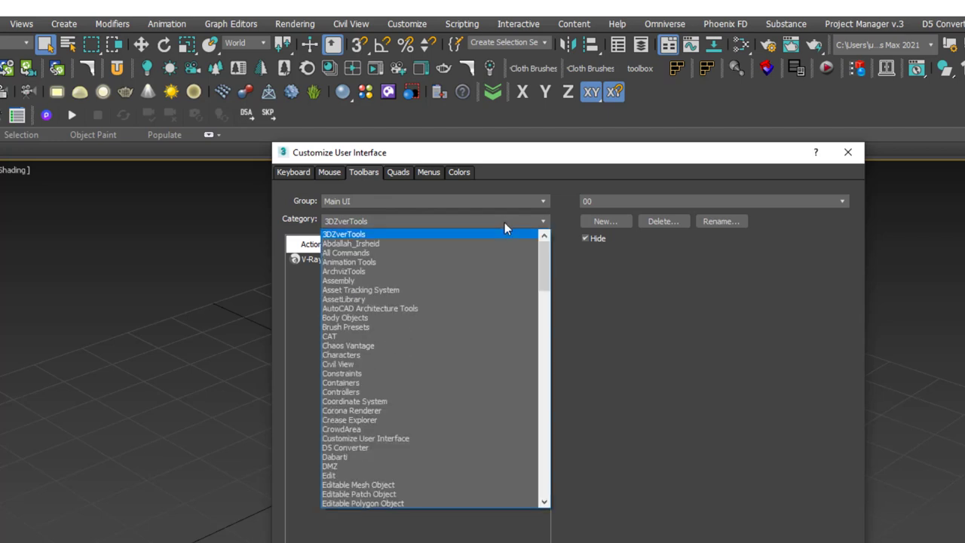
scroll(505, 224, "down", 10)
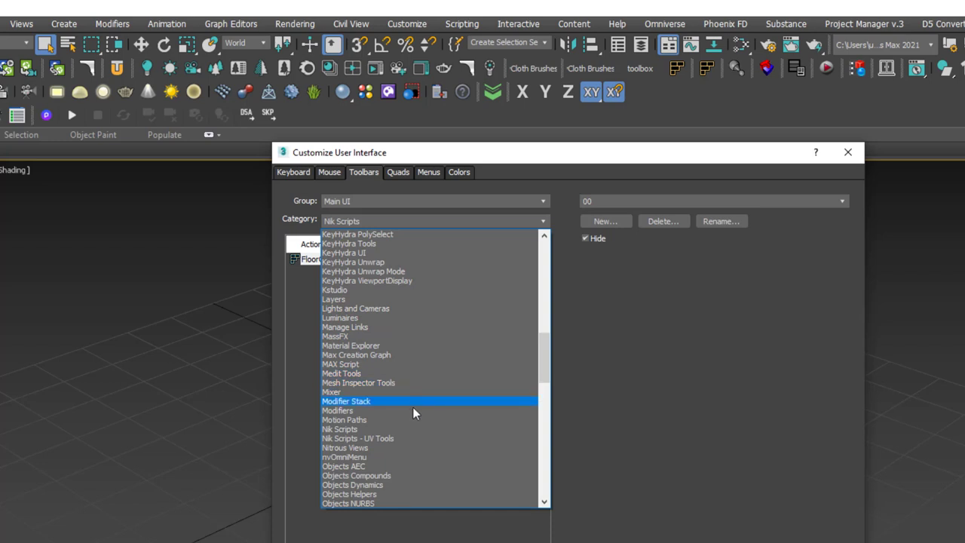
left_click(340, 428)
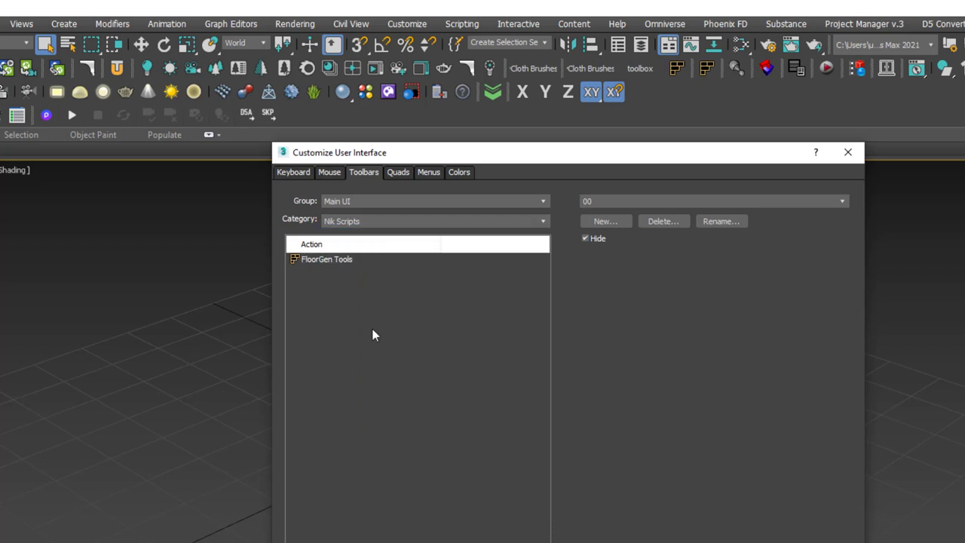
left_click(319, 261)
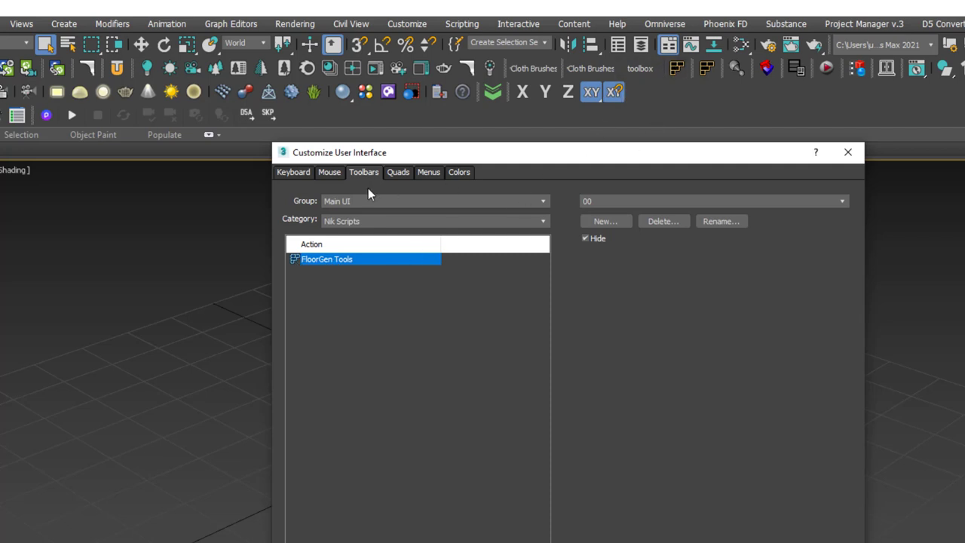
Create a new toolbar and drag the FloorGen Tools command onto it.
left_click(596, 223)
type("88")
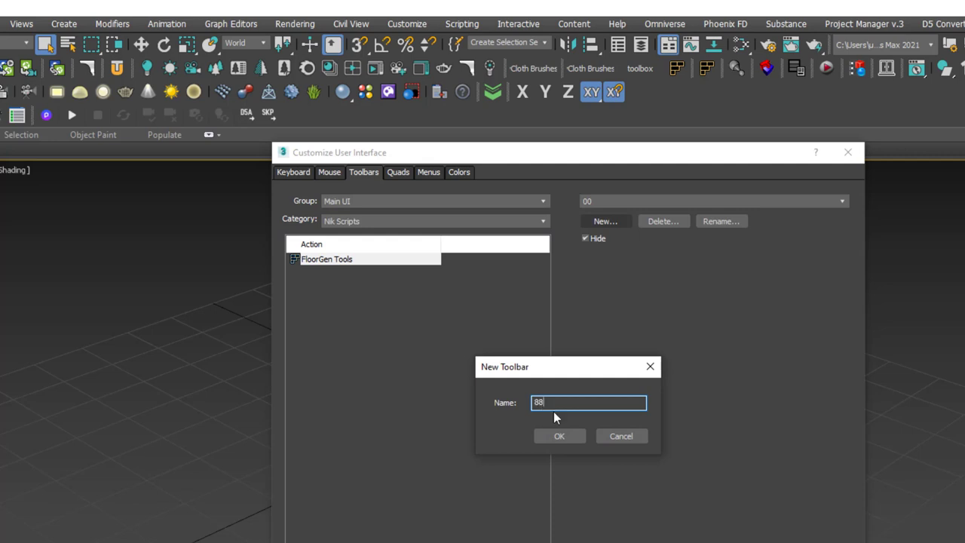
left_click(562, 436)
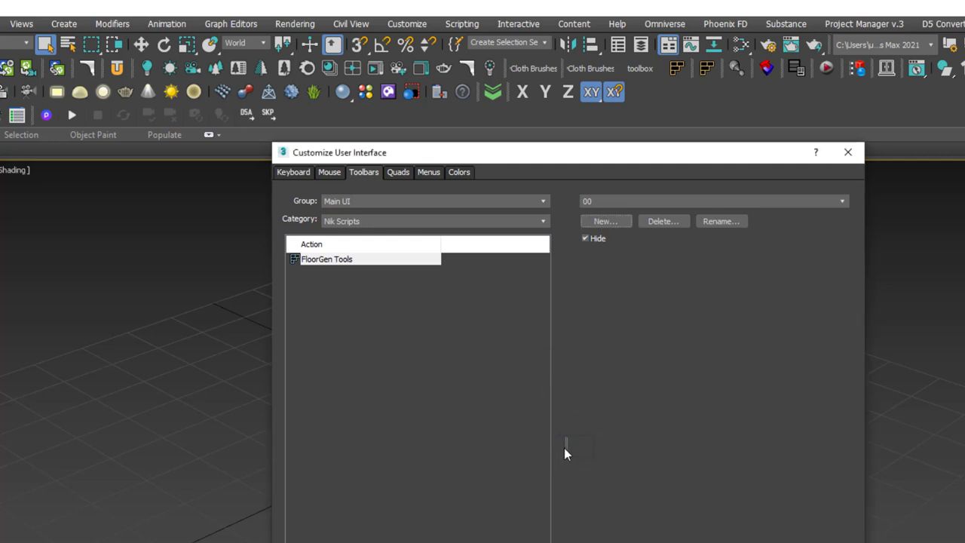
left_click_drag(564, 448, 158, 314)
mouse_move(303, 263)
left_mouse_down()
mouse_move(227, 314)
mouse_move(157, 314)
mouse_move(532, 171)
mouse_move(710, 85)
left_mouse_up()
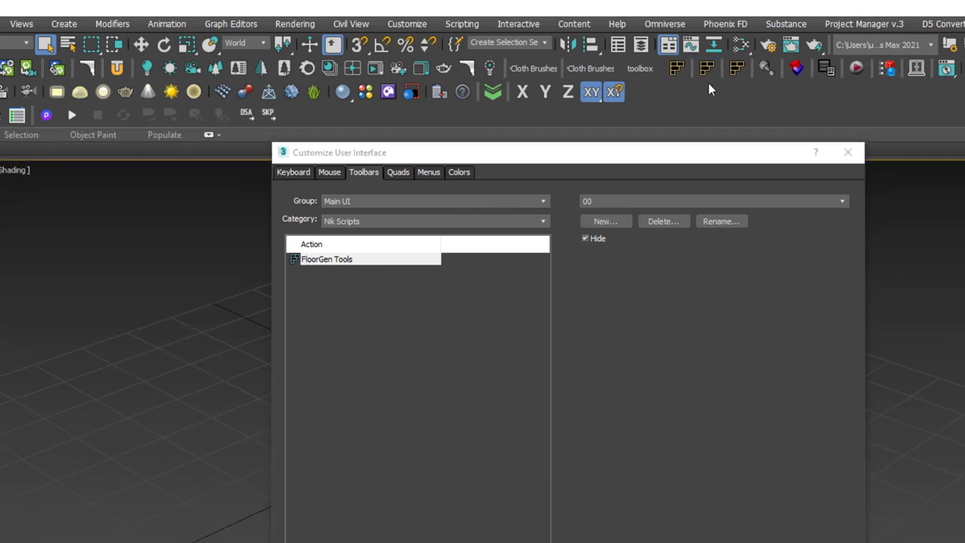
left_click(847, 153)
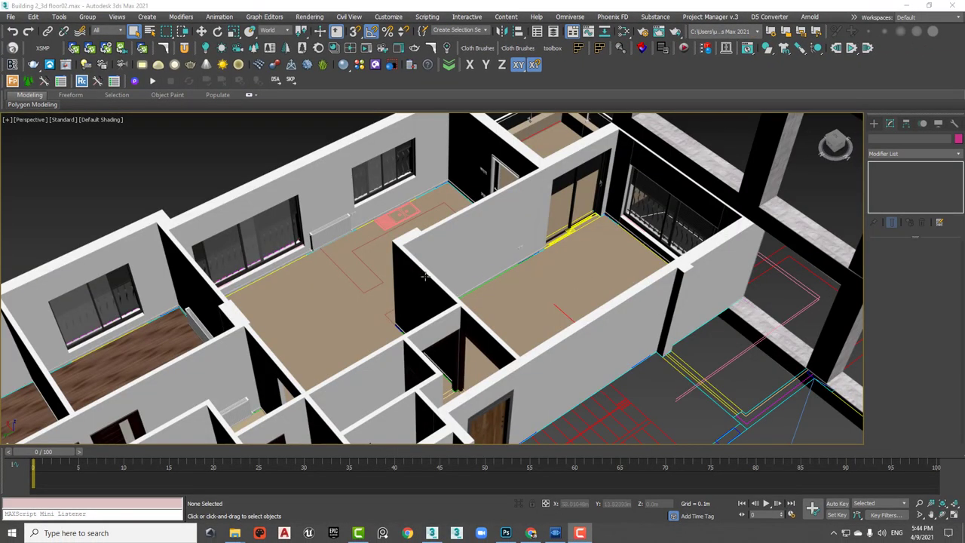
middle_click_drag(424, 277, 396, 295, "alt")
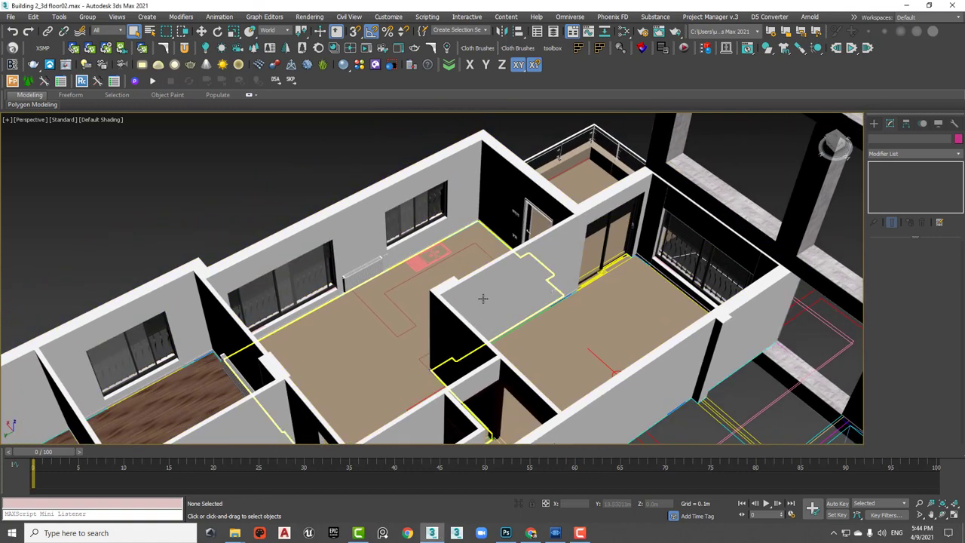
scroll(512, 264, "down", 3)
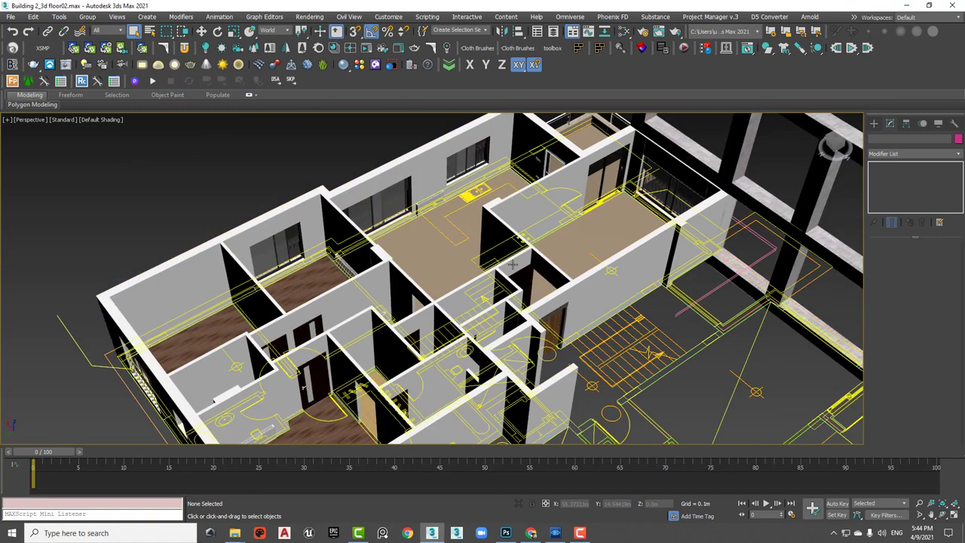
scroll(447, 158, "up", 3)
scroll(458, 201, "up", 3)
scroll(433, 254, "up", 4)
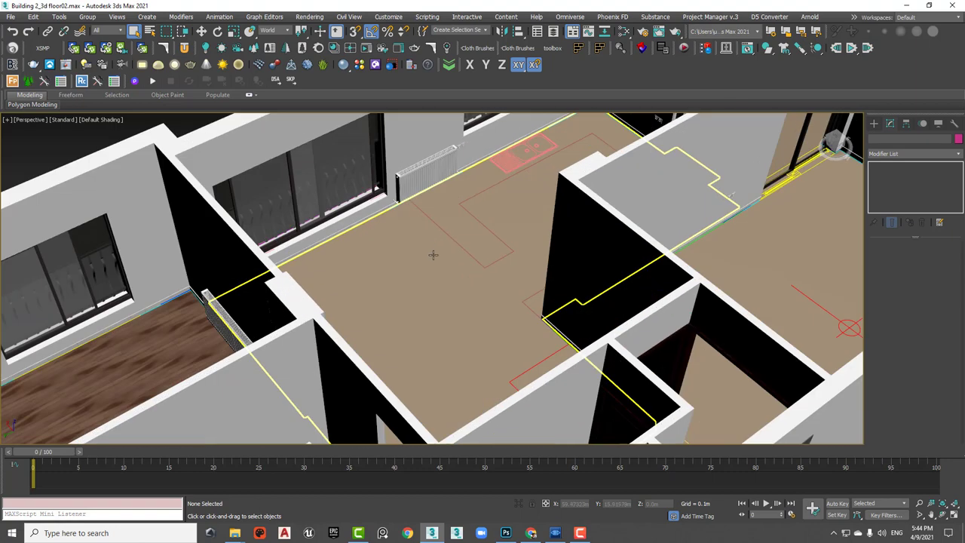
left_click(451, 254)
mouse_move(451, 255)
middle_mouse_down("alt")
mouse_move(465, 288)
mouse_move(465, 248)
middle_mouse_up("alt")
key("w")
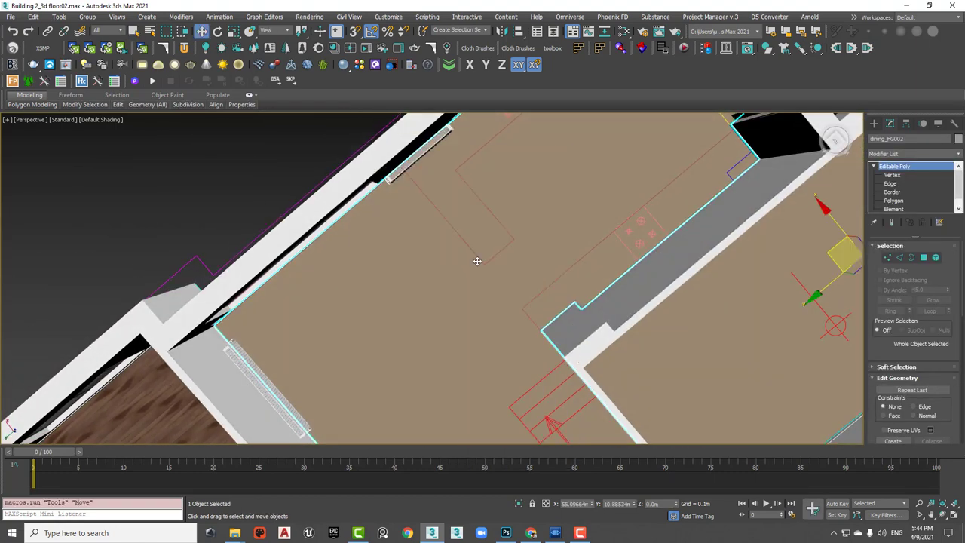
scroll(475, 263, "down", 3)
left_click_drag(549, 275, 422, 188)
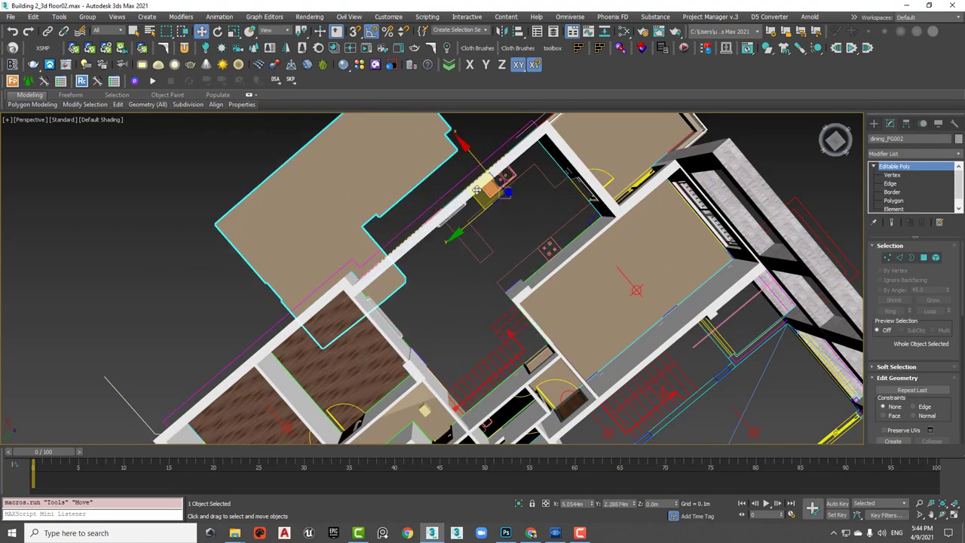
scroll(575, 289, "down", 1)
key("ctrl+z")
key("ctrl+z")
key("ctrl+z")
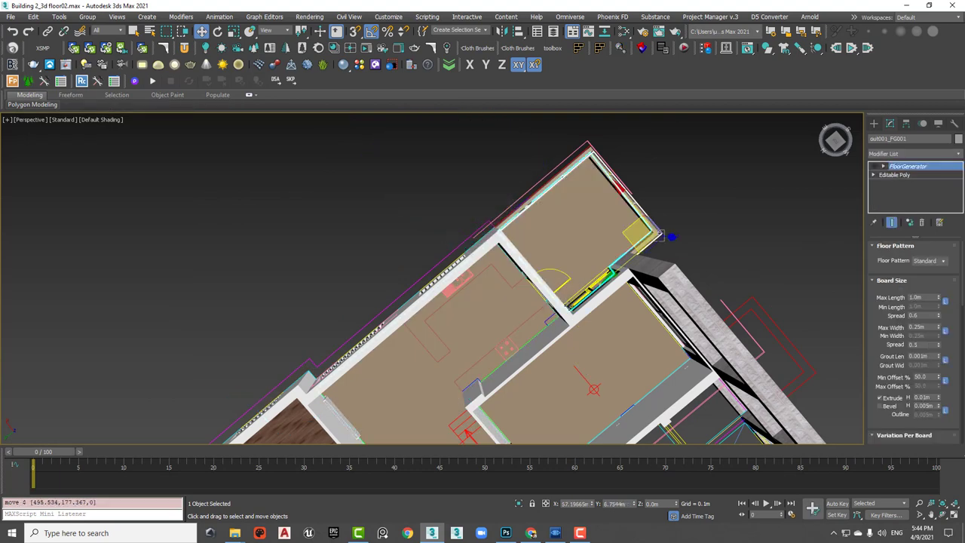
key("ctrl+z")
left_click(602, 340)
middle_click_drag(601, 339, 459, 282, "alt")
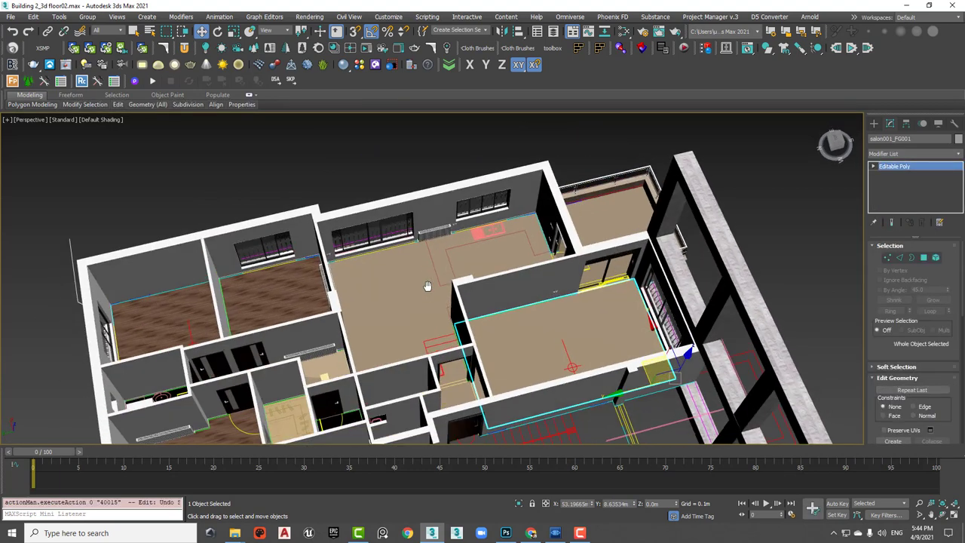
scroll(415, 278, "down", 3)
scroll(415, 278, "up", 3)
left_click(468, 239)
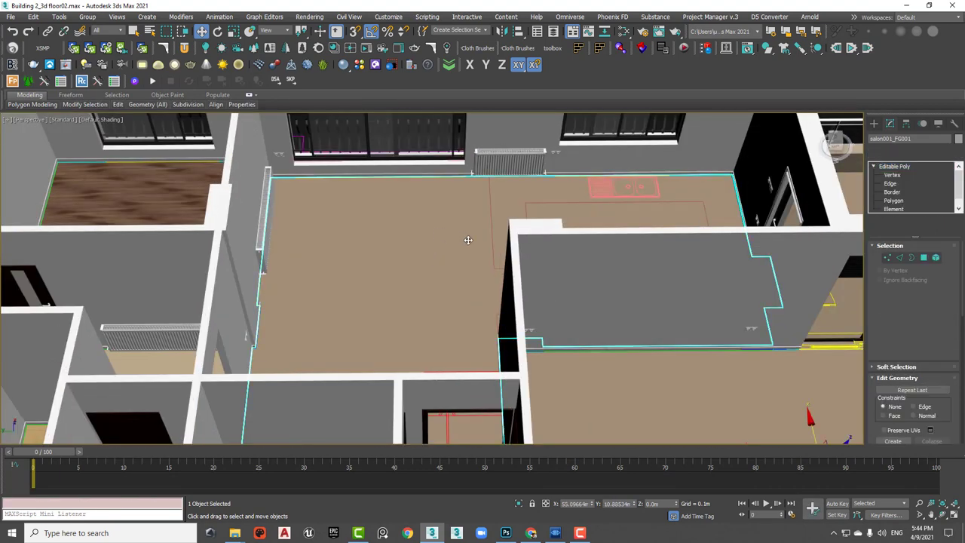
mouse_move(537, 212)
middle_mouse_down("alt")
mouse_move(436, 279)
mouse_move(485, 252)
mouse_move(476, 230)
middle_mouse_up("alt")
Search actions for 'floo', launch FG Tools, and move its panel over the viewport.
key("x")
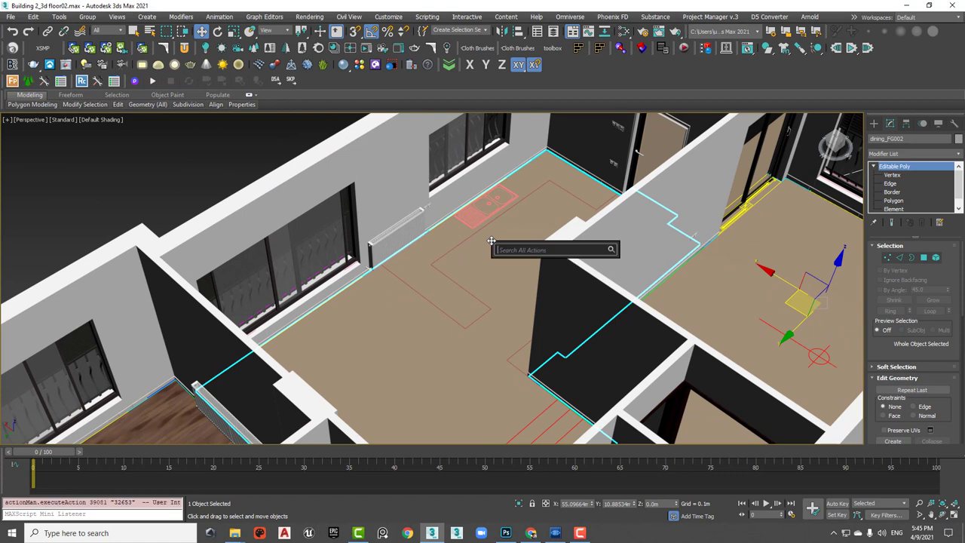
type("f")
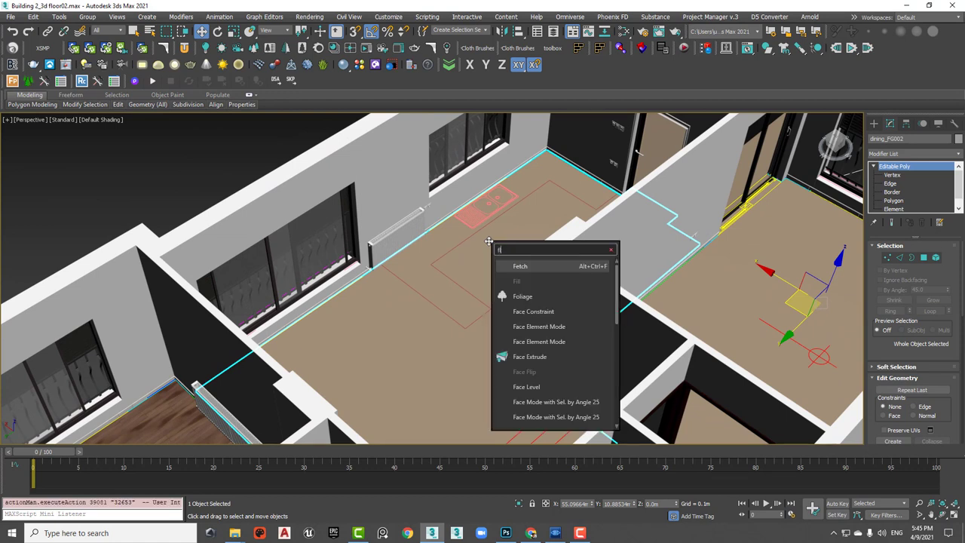
type("loo")
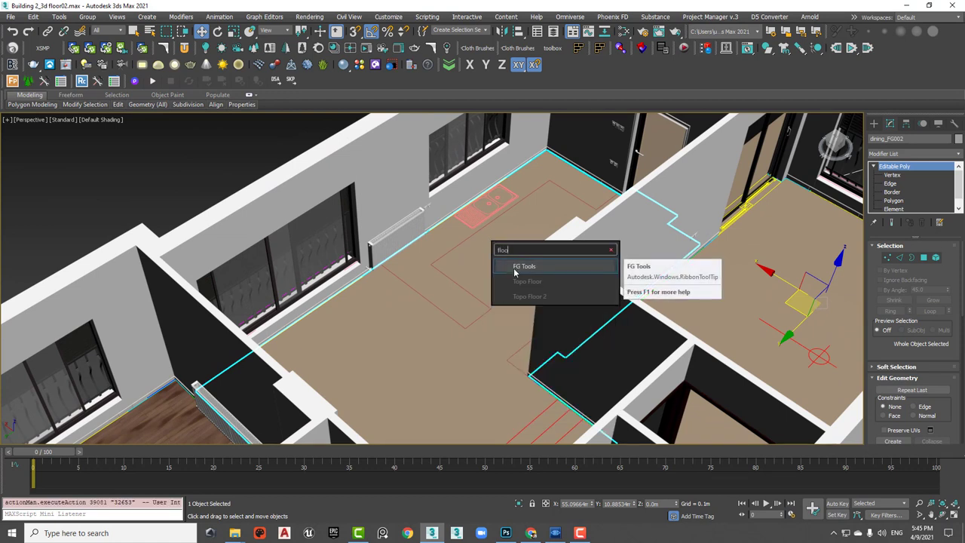
left_click(515, 269)
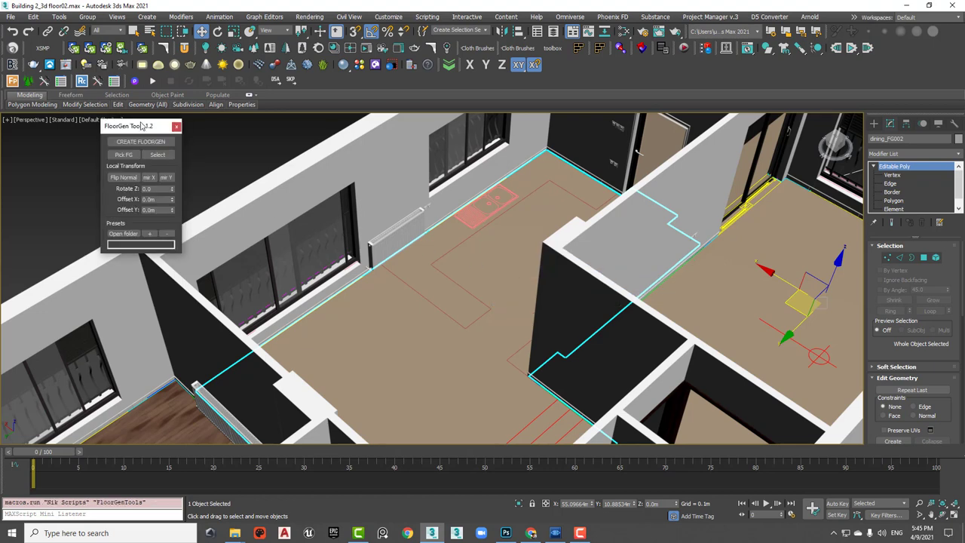
left_click_drag(142, 126, 416, 127)
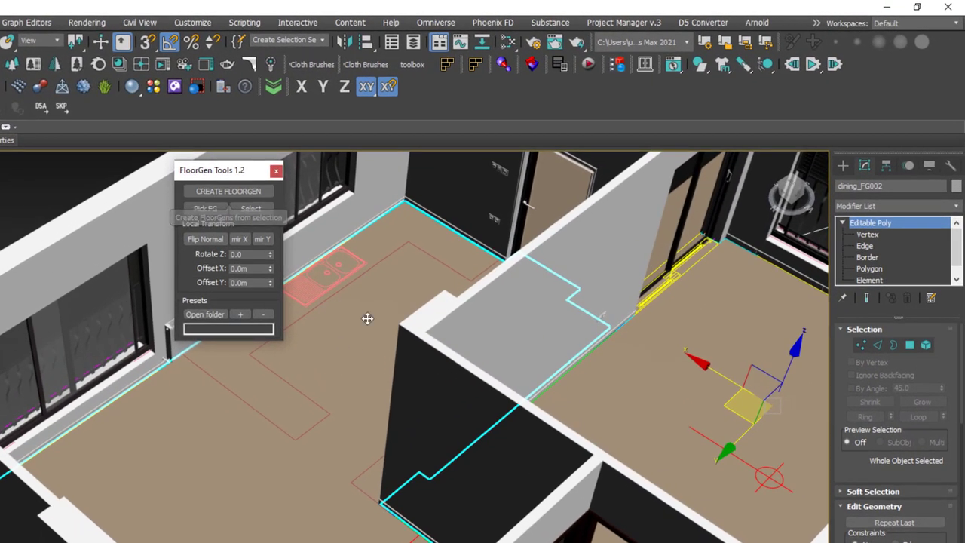
Generate a FloorGen floor on the dining floor and zoom in on the tiles.
left_click(255, 191)
middle_click_drag(351, 355, 369, 364)
scroll(362, 373, "down", 2)
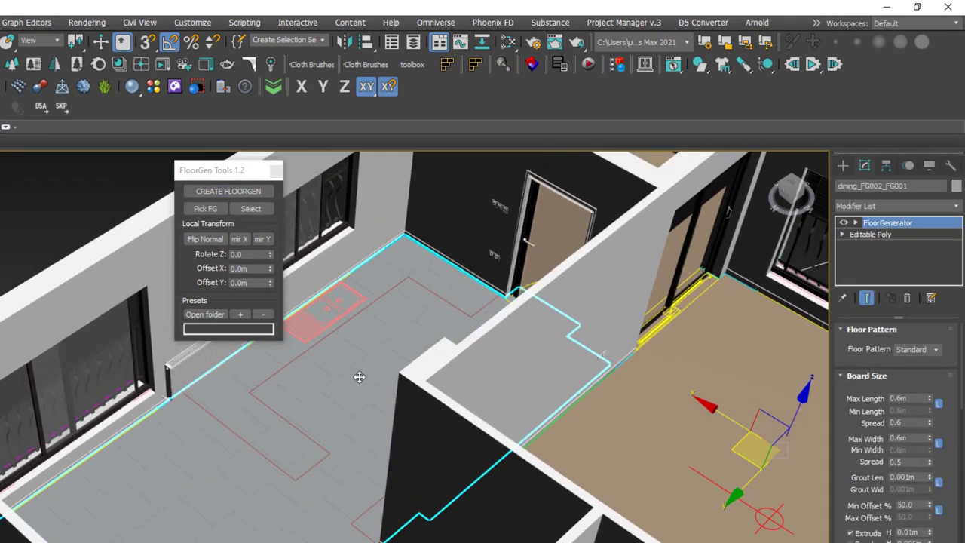
scroll(366, 376, "up", 10)
double_click(910, 398)
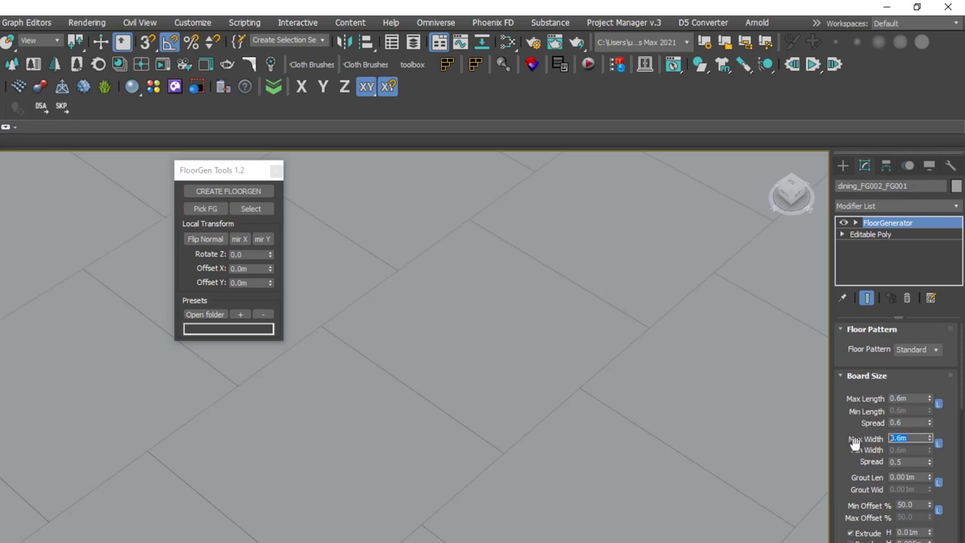
middle_click_drag(532, 389, 521, 409)
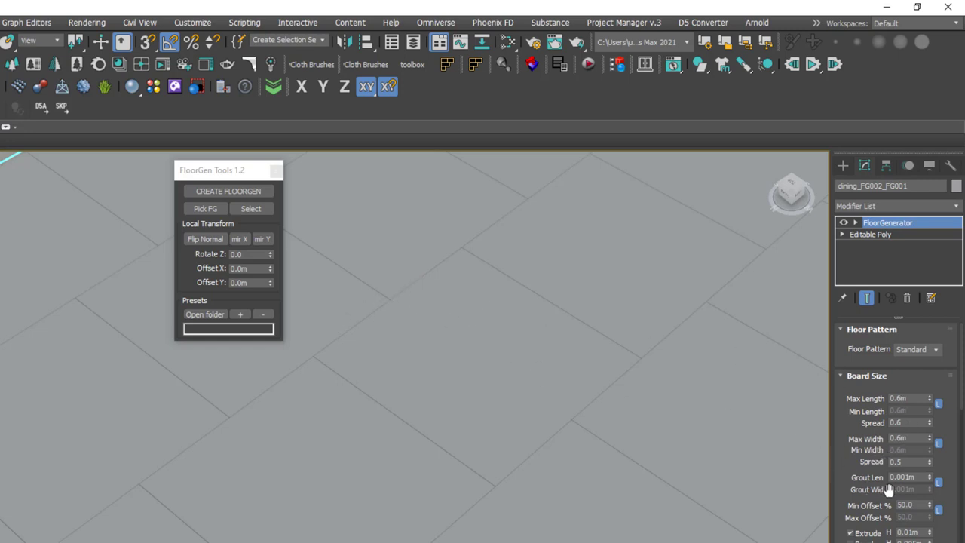
scroll(889, 475, "down", 1)
Set Min Offset % to 0 for aligned rows and Grout Len to 0.002m.
left_click(916, 477)
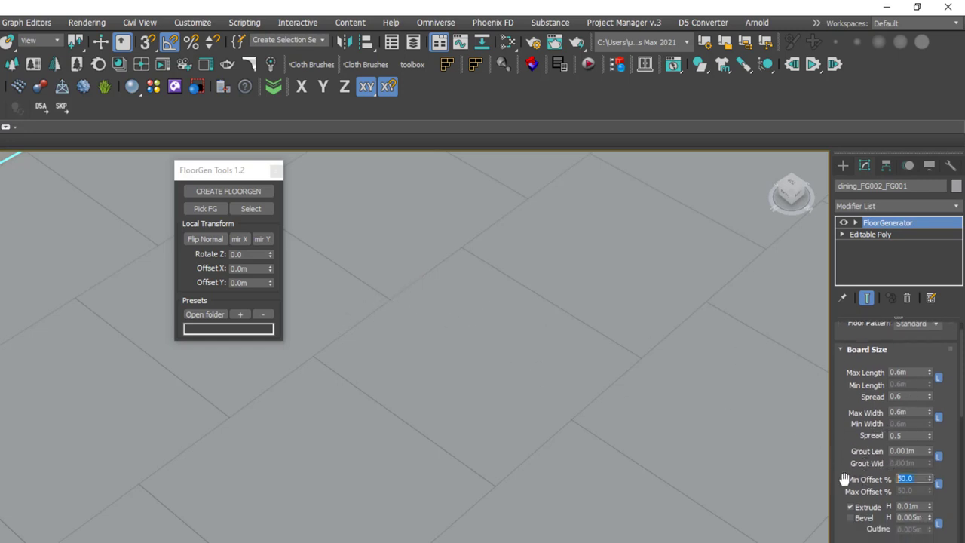
type("0")
key("Return")
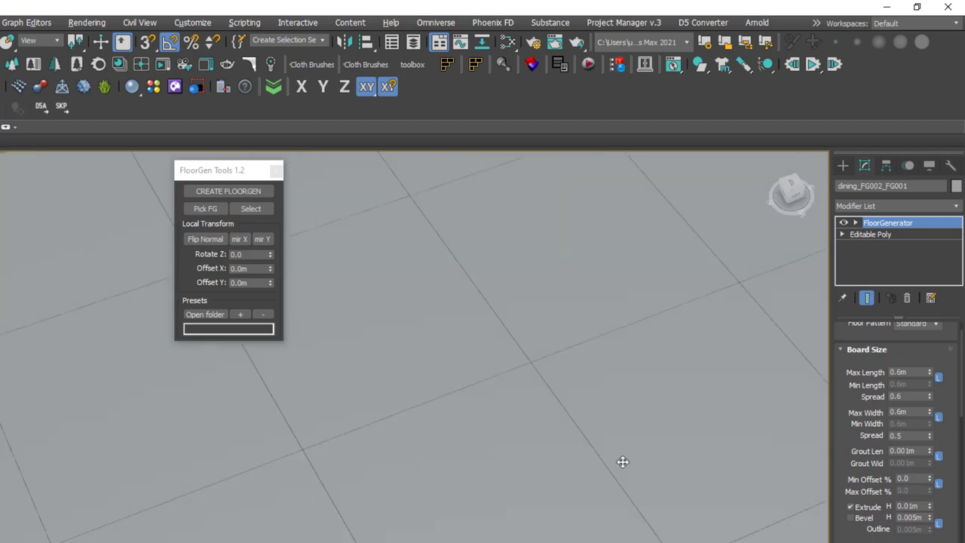
scroll(445, 407, "up", 3)
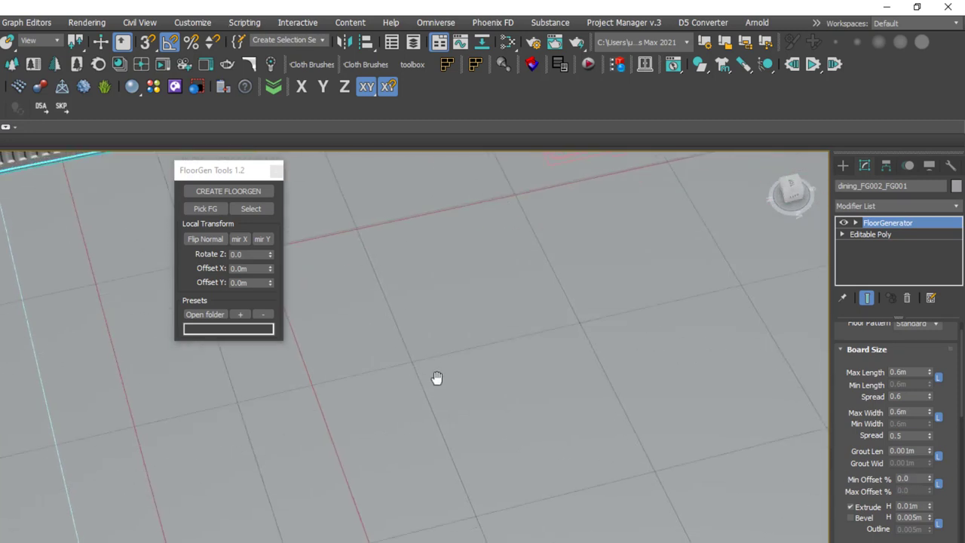
mouse_move(437, 379)
middle_mouse_down()
mouse_move(457, 403)
mouse_move(437, 383)
middle_mouse_up()
scroll(387, 379, "up", 3)
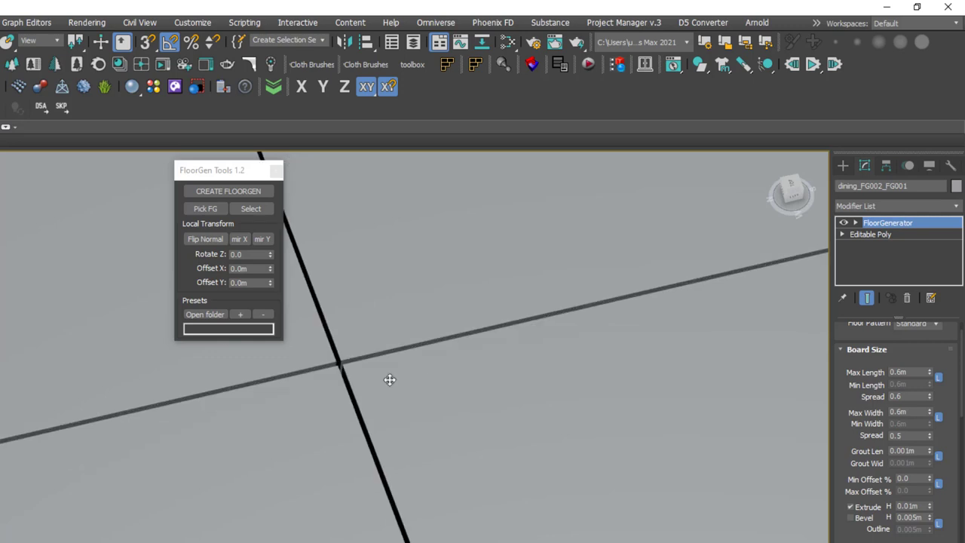
scroll(347, 366, "up", 3)
scroll(402, 400, "up", 2)
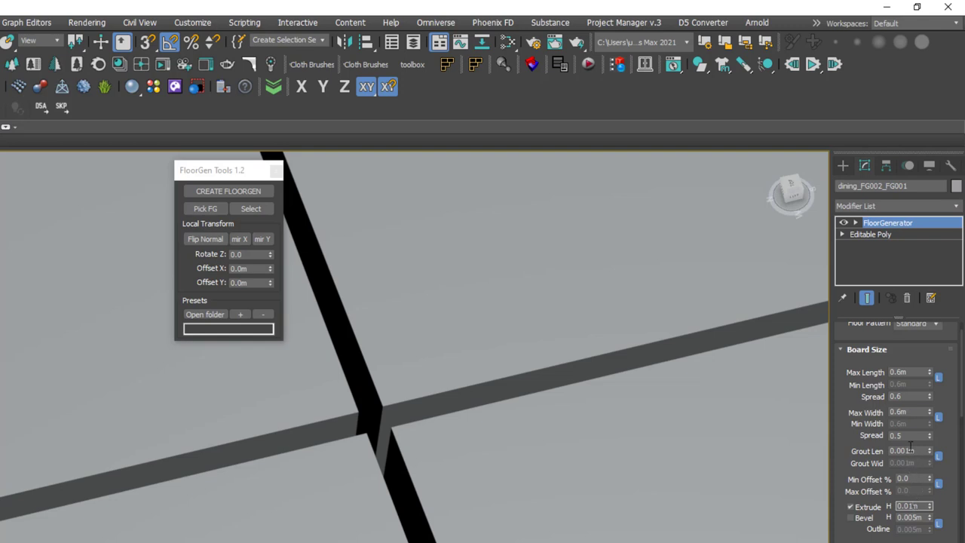
left_click_drag(907, 450, 940, 451)
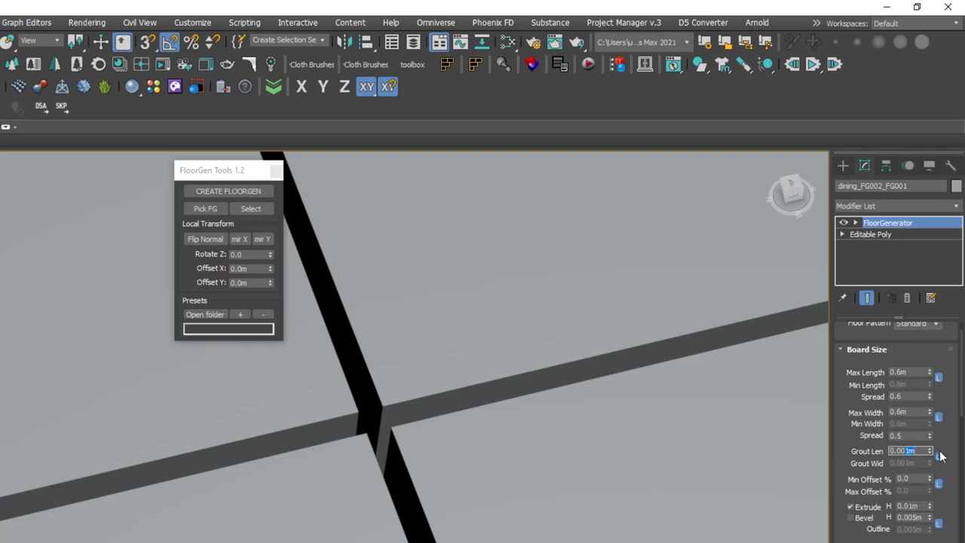
type("2")
key("Return")
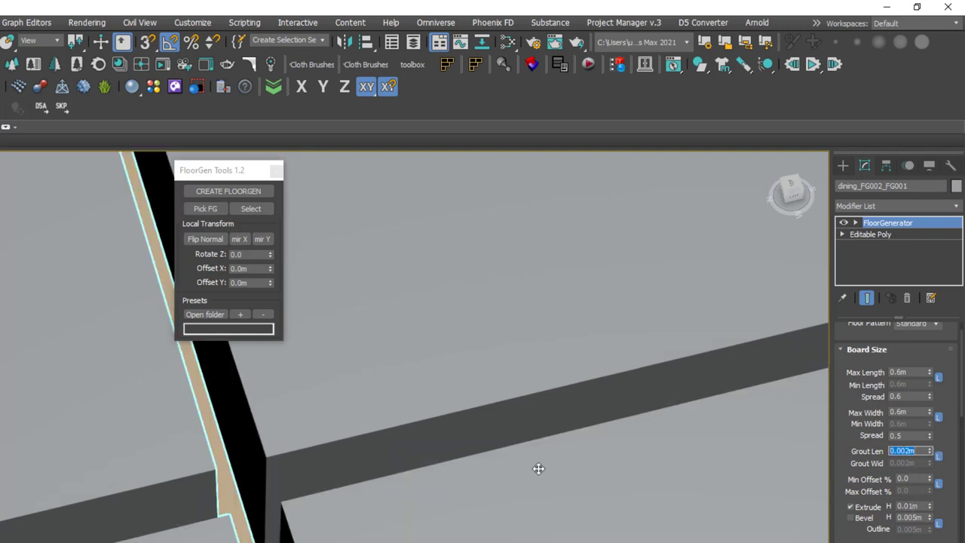
Enable Bevel with a 0.001m height on the floor boards.
scroll(538, 468, "down", 3)
scroll(528, 478, "down", 2)
scroll(528, 490, "down", 1)
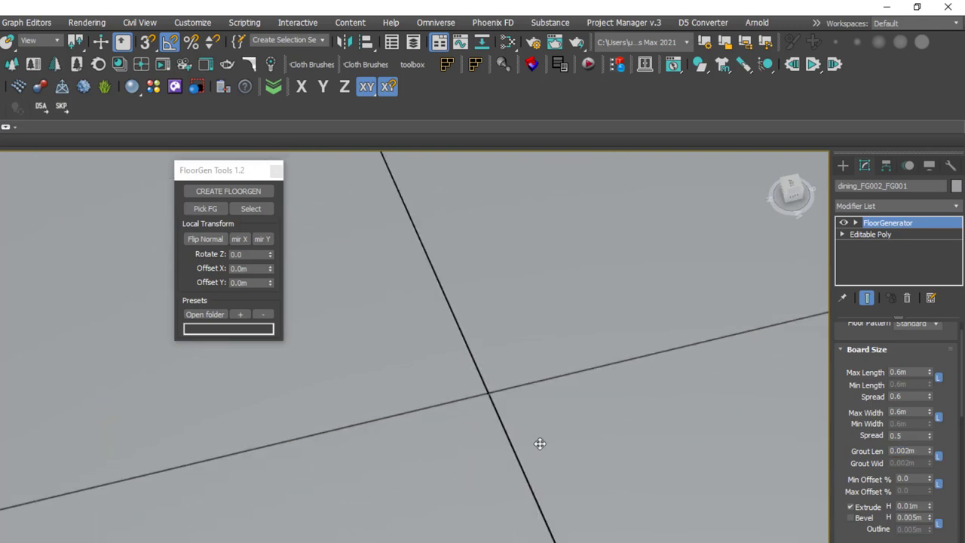
left_click(850, 518)
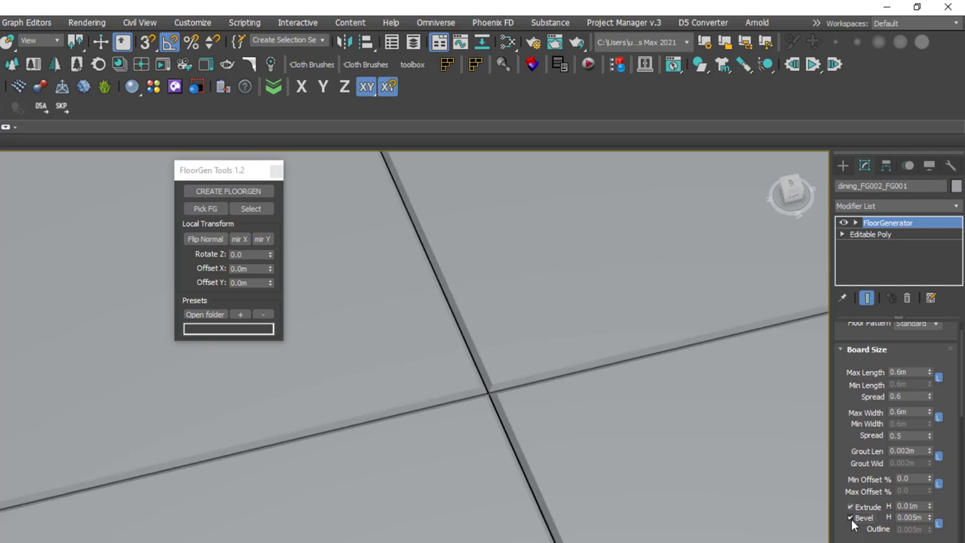
scroll(490, 380, "up", 3)
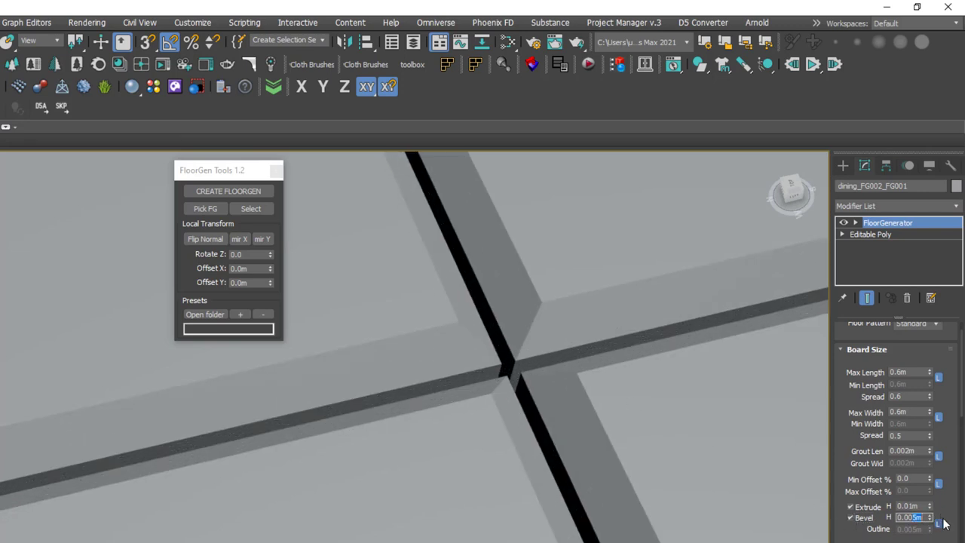
type("0.001")
key("Return")
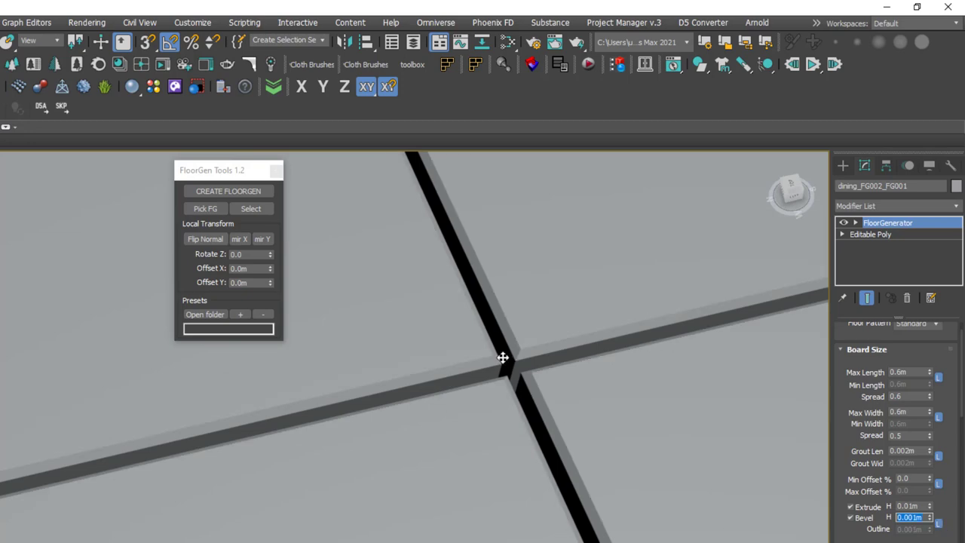
scroll(503, 358, "up", 2)
scroll(553, 408, "down", 5)
scroll(553, 414, "down", 4)
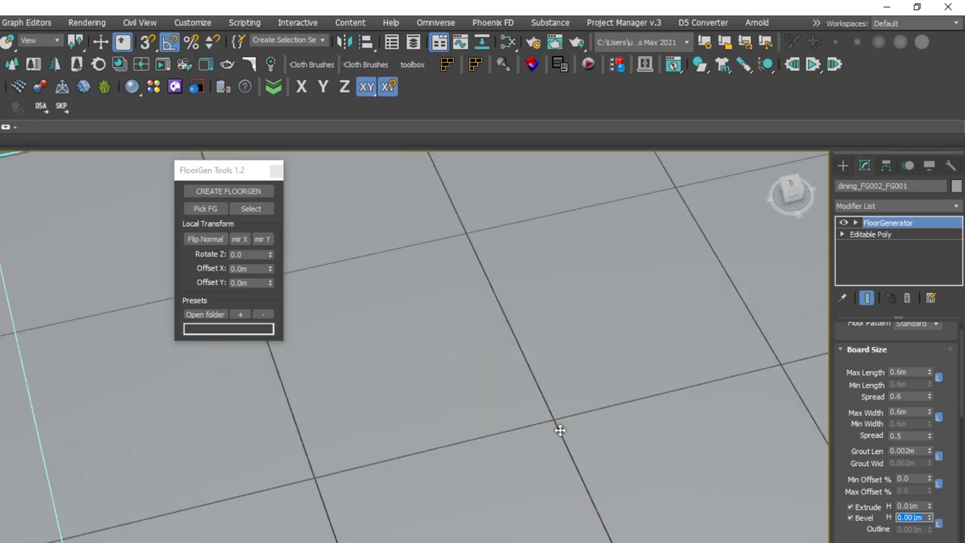
scroll(560, 425, "down", 5)
scroll(536, 437, "down", 2)
mouse_move(505, 414)
middle_mouse_down("alt")
mouse_move(560, 414)
mouse_move(560, 374)
mouse_move(543, 375)
middle_mouse_up("alt")
Set the boards' Max Length to 2.0m and Max Width to 0.18m.
middle_click_drag(465, 362, 471, 394, "alt")
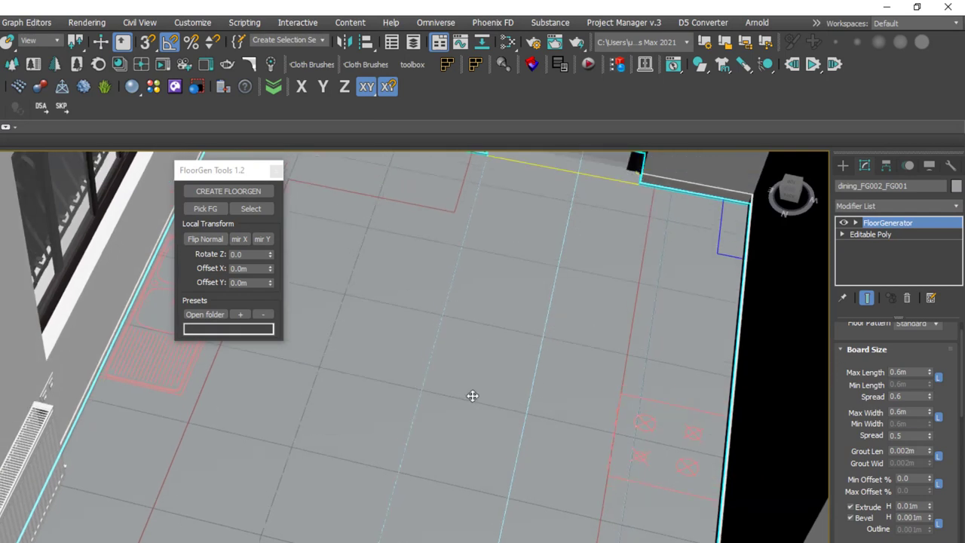
scroll(472, 394, "up", 2)
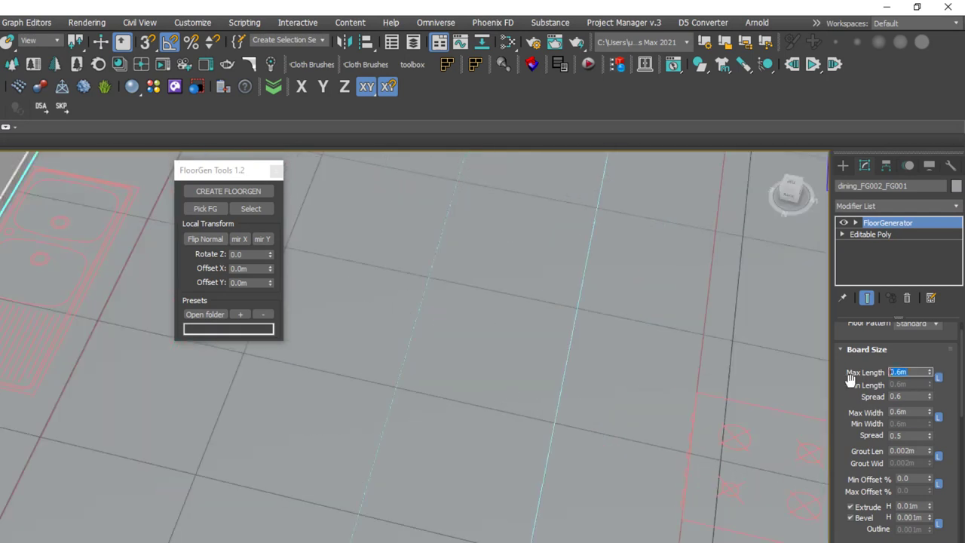
type("1")
key("Return")
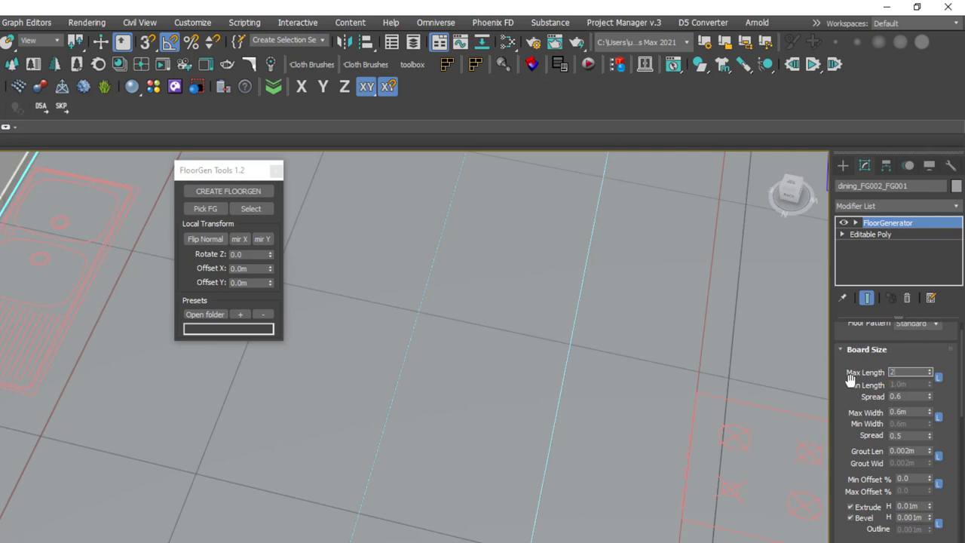
key("Return")
left_click(908, 412)
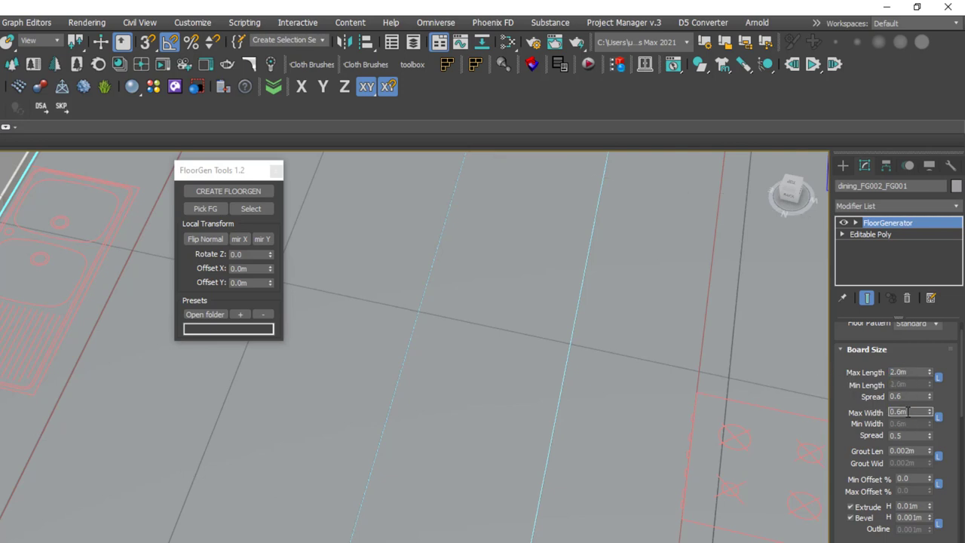
type(".18")
key("Return")
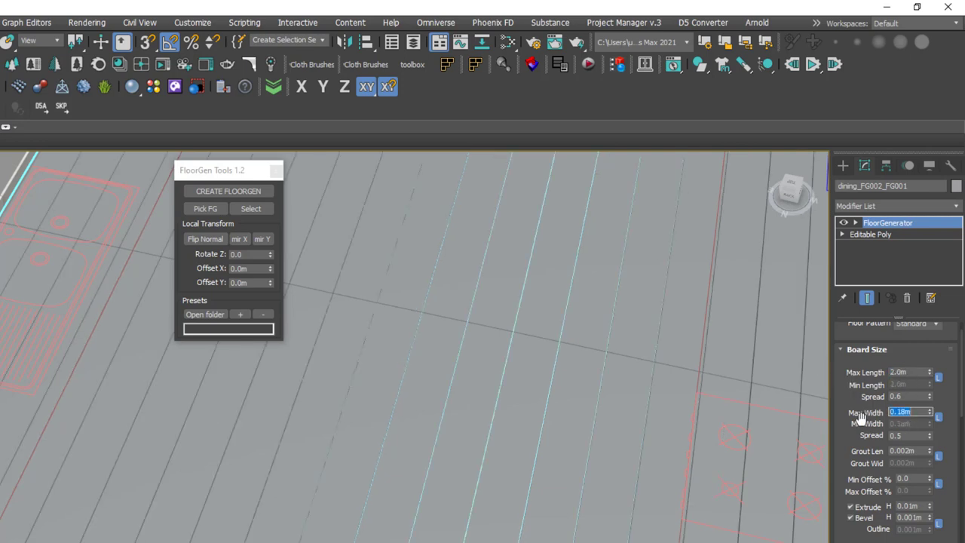
Stagger the plank rows with Min Offset % 25 and view the whole room floor.
mouse_move(469, 404)
middle_mouse_down("alt")
mouse_move(412, 402)
mouse_move(562, 465)
mouse_move(349, 422)
mouse_move(383, 430)
mouse_move(533, 280)
middle_mouse_up("alt")
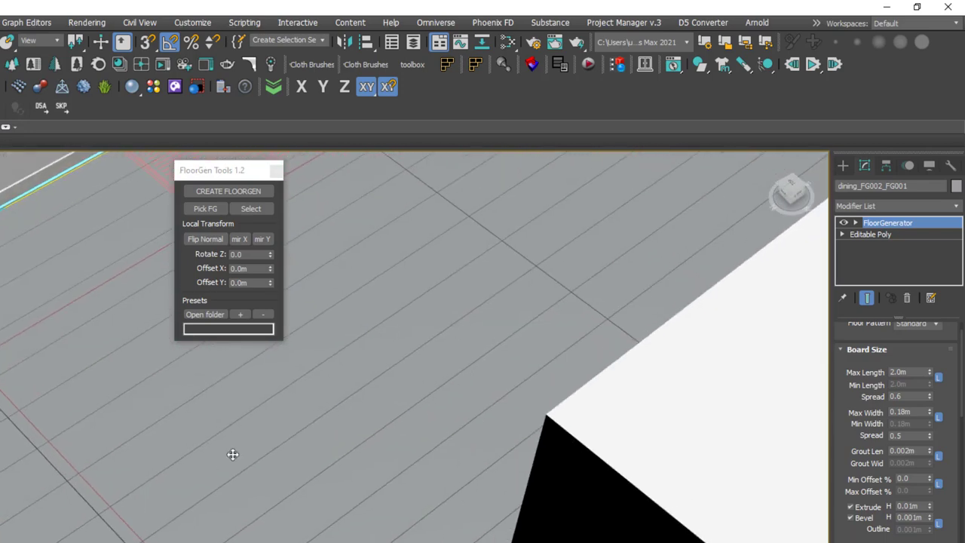
middle_click_drag(470, 396, 603, 442)
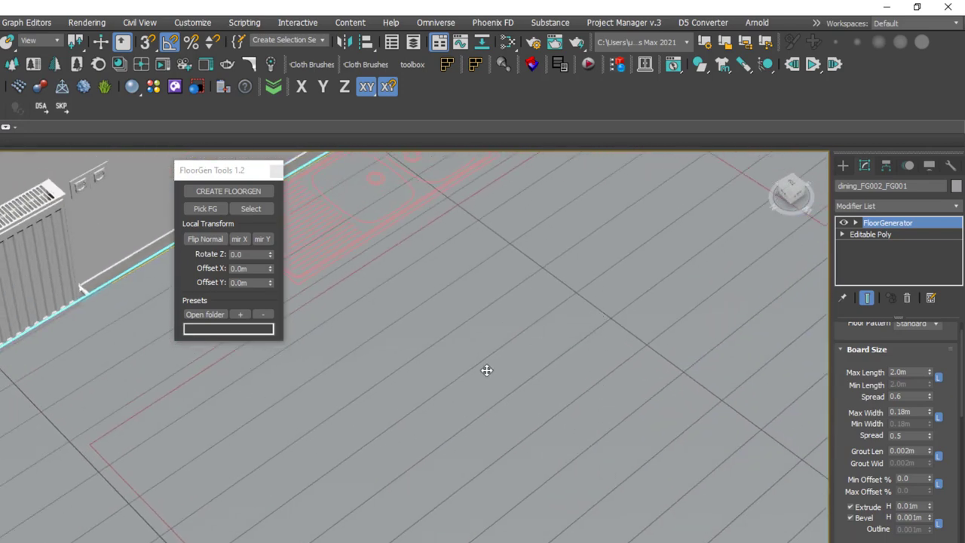
left_click_drag(912, 478, 871, 481)
type("25")
key("Return")
mouse_move(543, 425)
middle_mouse_down()
mouse_move(566, 400)
mouse_move(694, 341)
middle_mouse_up()
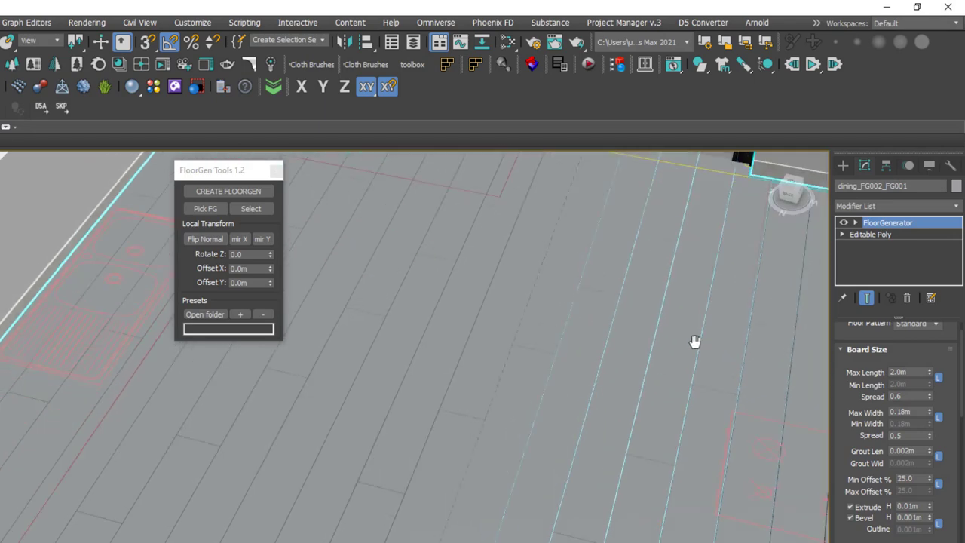
scroll(550, 358, "up", 3)
scroll(488, 364, "up", 2)
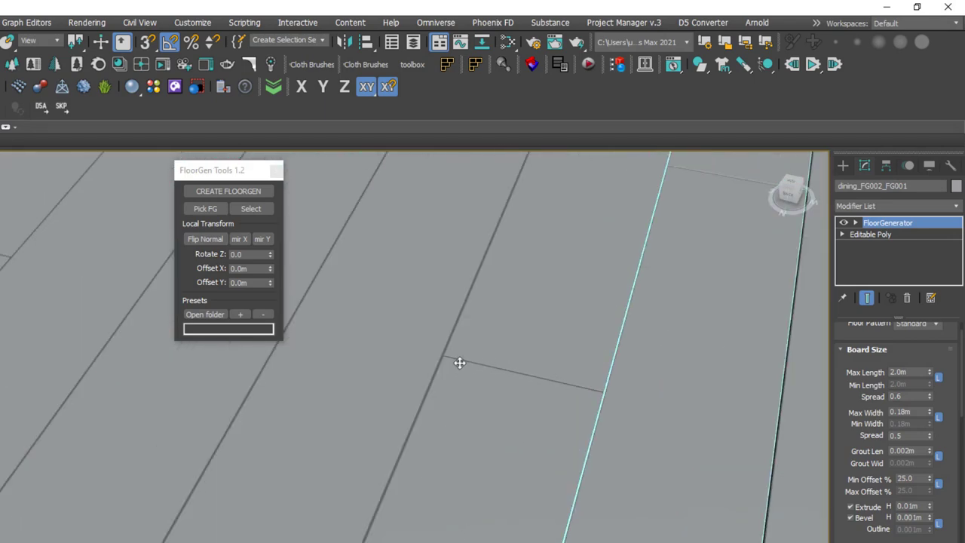
scroll(460, 363, "down", 2)
scroll(459, 424, "down", 2)
scroll(472, 375, "down", 3)
mouse_move(472, 392)
middle_mouse_down()
mouse_move(482, 411)
mouse_move(676, 317)
mouse_move(536, 304)
middle_mouse_up()
scroll(481, 411, "down", 3)
scroll(481, 411, "down", 3)
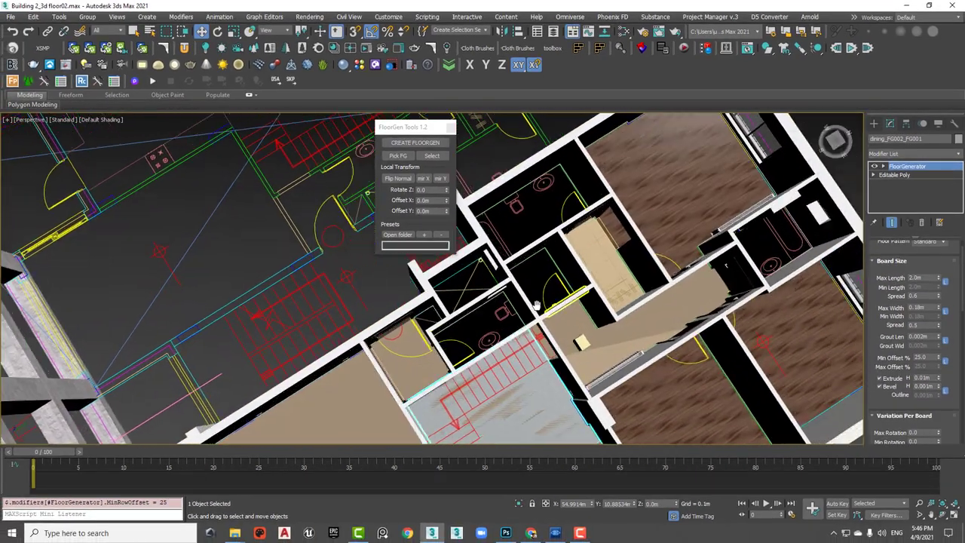
Select the walls object at polygon level with By Angle 45 selection enabled.
scroll(536, 305, "up", 2)
scroll(537, 304, "up", 5)
left_click(631, 255)
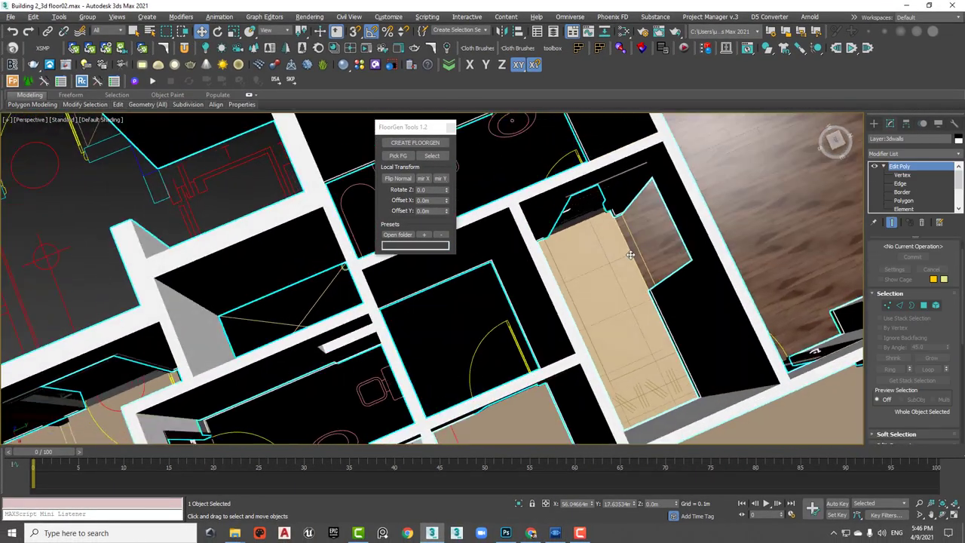
mouse_move(630, 254)
middle_mouse_down("alt")
mouse_move(670, 269)
mouse_move(569, 194)
mouse_move(521, 198)
mouse_move(548, 205)
middle_mouse_up("alt")
key("4")
left_click(569, 195)
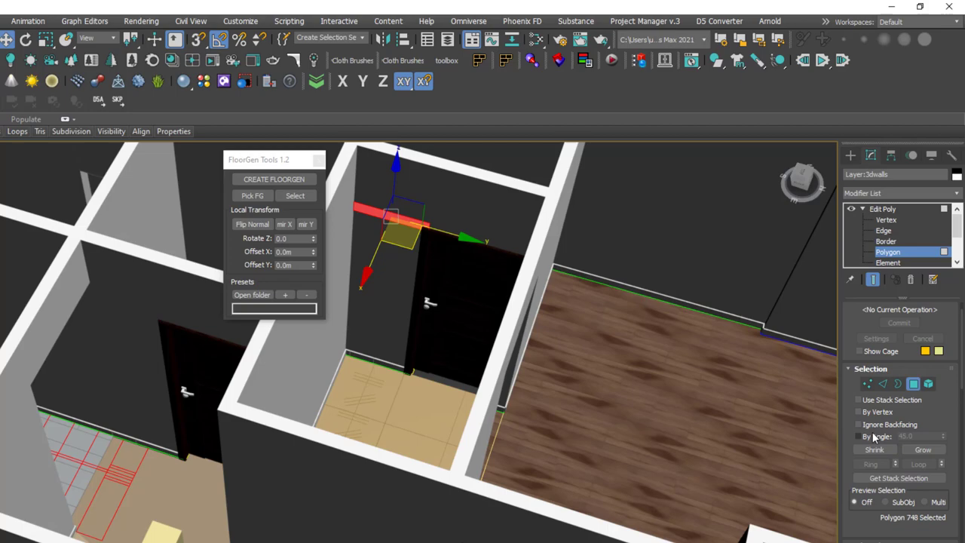
left_click(889, 347)
Select the 42 wall polygons and detach them as a clone named Object11457.
left_click(482, 230)
mouse_move(482, 230)
middle_mouse_down("alt")
mouse_move(424, 252)
mouse_move(500, 268)
mouse_move(474, 294)
mouse_move(467, 269)
mouse_move(524, 375)
middle_mouse_up("alt")
left_click(487, 254, "ctrl")
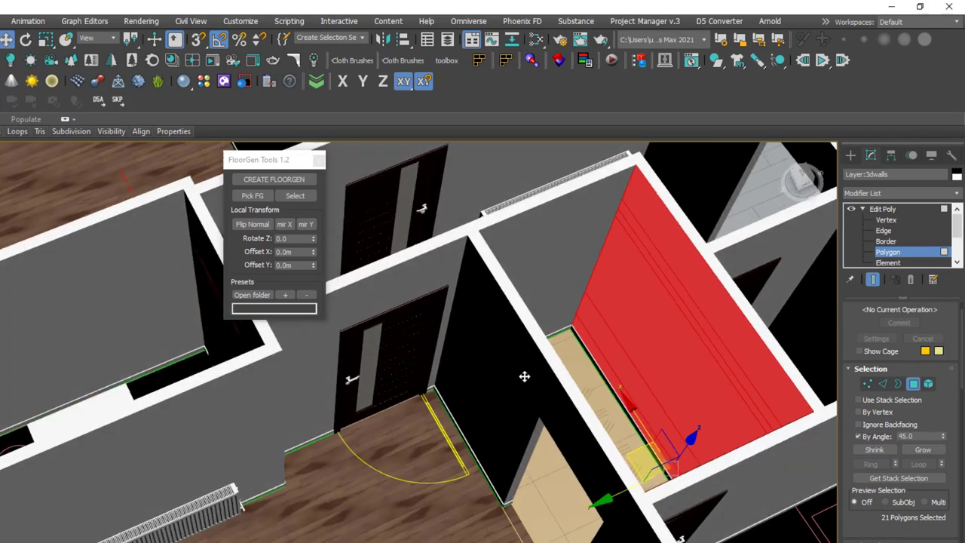
left_click(562, 261, "ctrl")
mouse_move(562, 261)
middle_mouse_down("alt")
mouse_move(521, 318)
mouse_move(680, 323)
mouse_move(598, 345)
mouse_move(545, 345)
mouse_move(502, 338)
mouse_move(512, 329)
mouse_move(534, 335)
mouse_move(498, 317)
middle_mouse_up("alt")
left_click(699, 346, "ctrl")
left_click(642, 302, "ctrl")
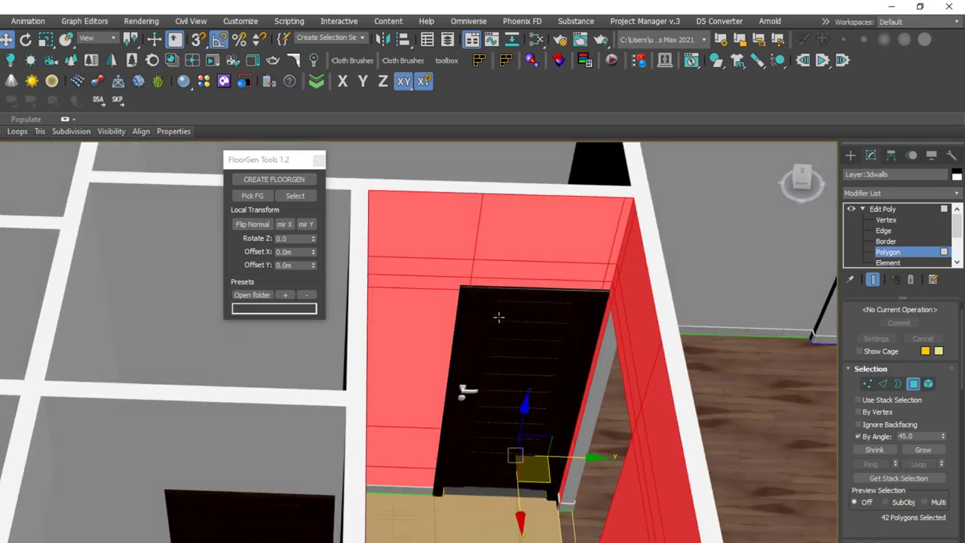
key("alt+d")
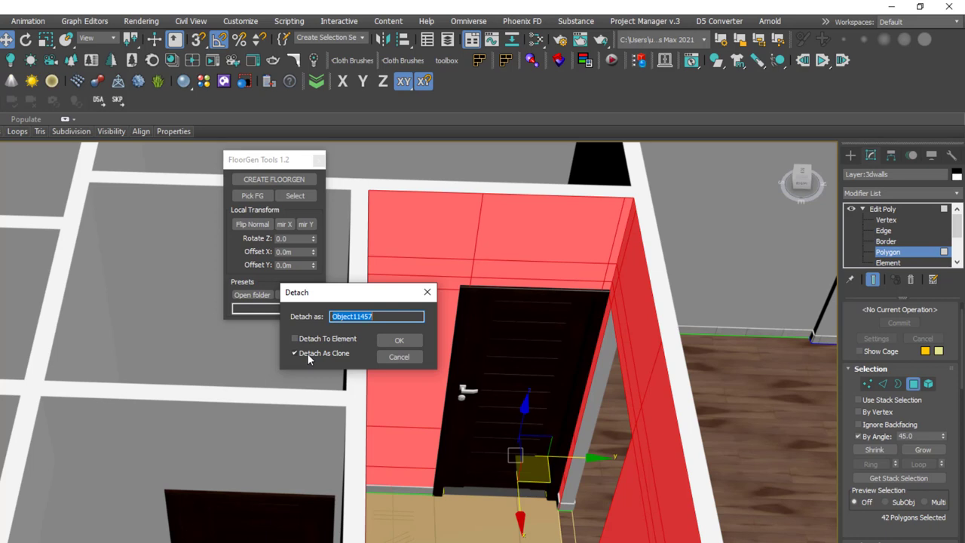
left_click(398, 340)
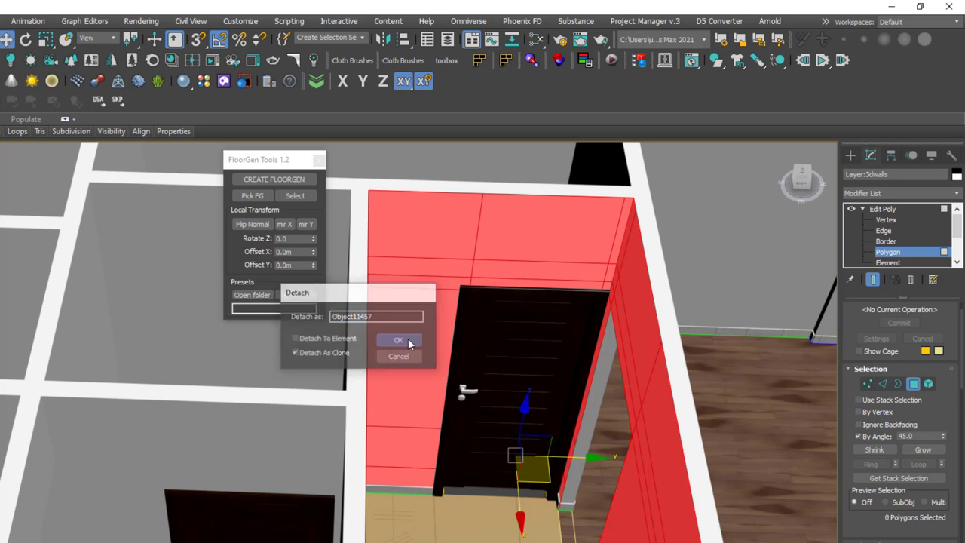
left_click(578, 252)
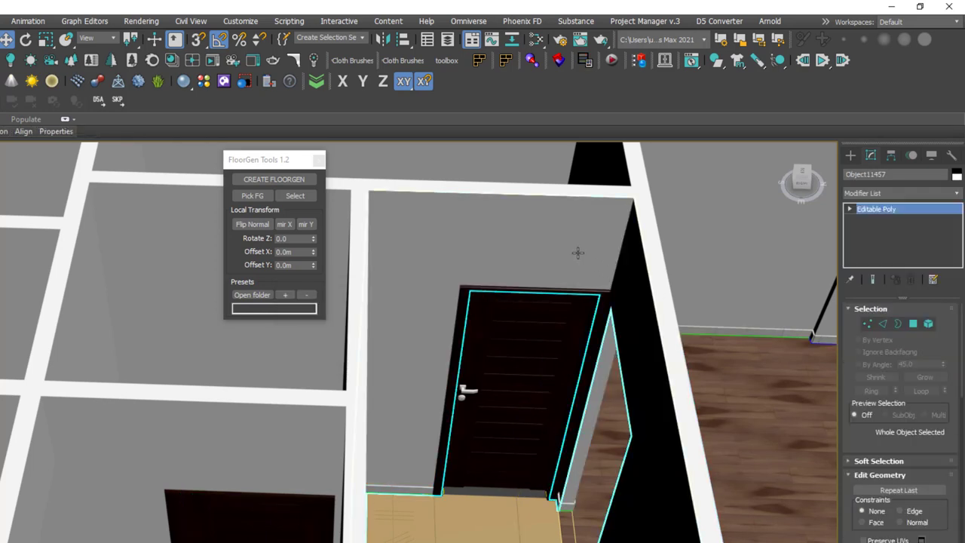
Generate FloorGen boards on the copied wall object.
key("z")
mouse_move(577, 252)
middle_mouse_down("alt")
mouse_move(386, 334)
mouse_move(309, 327)
mouse_move(431, 326)
mouse_move(664, 361)
mouse_move(512, 335)
middle_mouse_up("alt")
left_click_drag(261, 159, 103, 155)
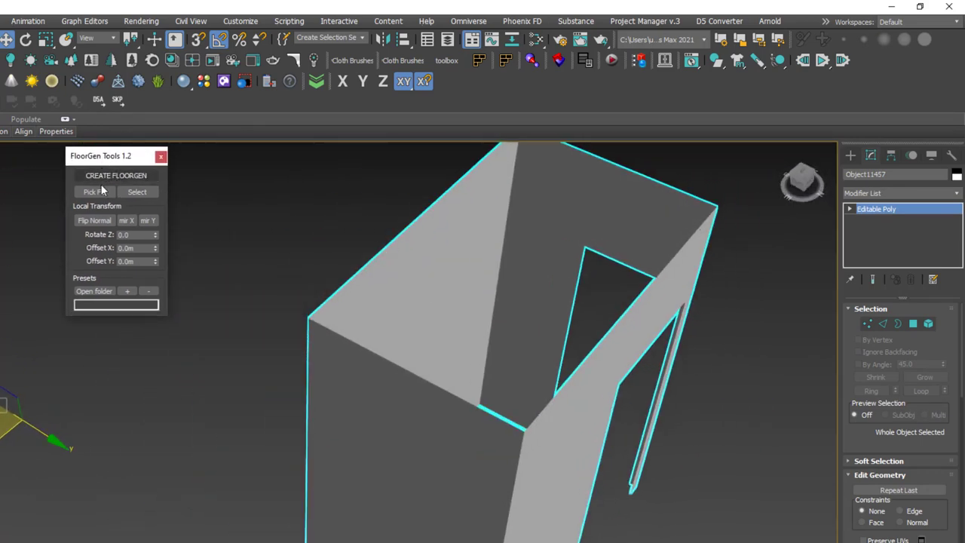
left_click(108, 175)
mouse_move(201, 205)
middle_mouse_down("alt")
mouse_move(487, 306)
mouse_move(437, 306)
mouse_move(487, 274)
mouse_move(737, 337)
middle_mouse_up("alt")
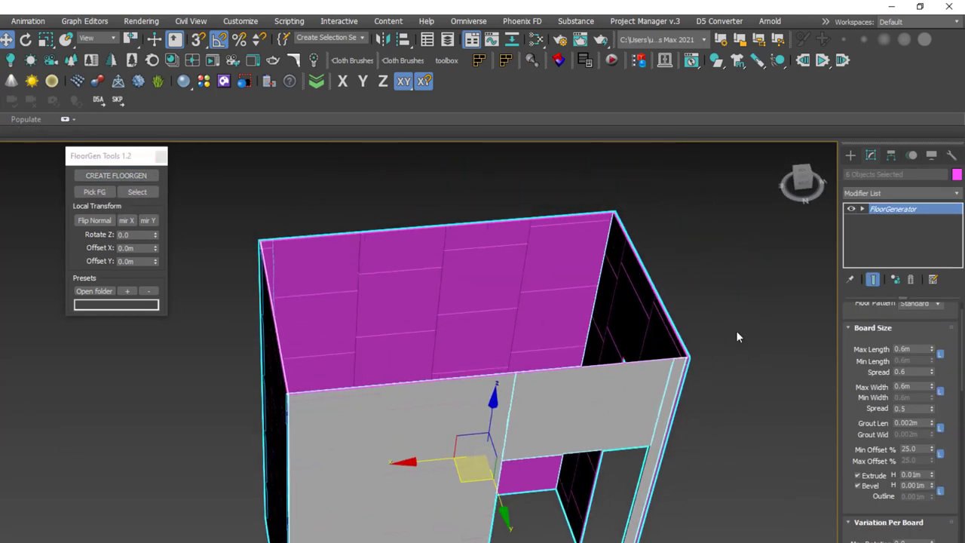
scroll(509, 312, "up", 1)
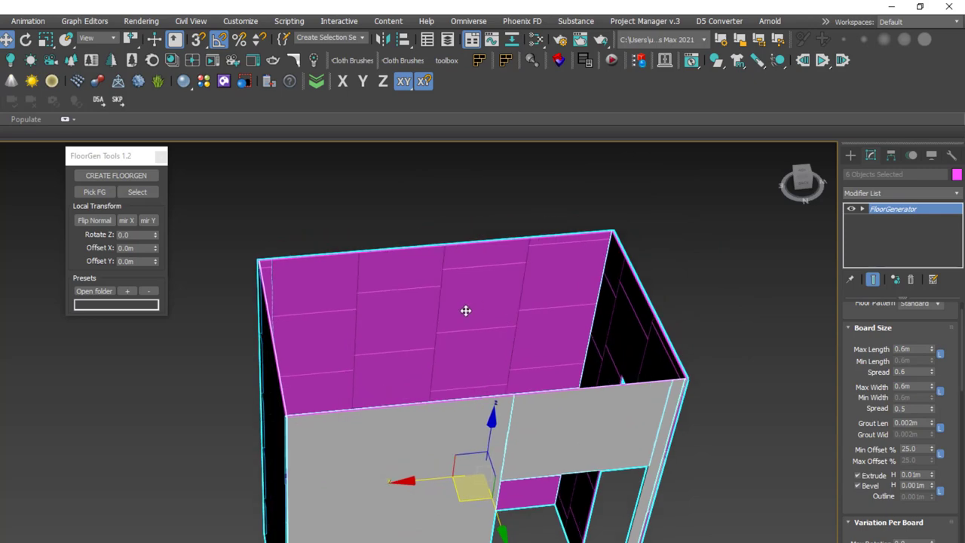
scroll(465, 310, "up", 4)
Set the FloorGen maximum board length to 0.6m and maximum width to 0.2m.
double_click(916, 351)
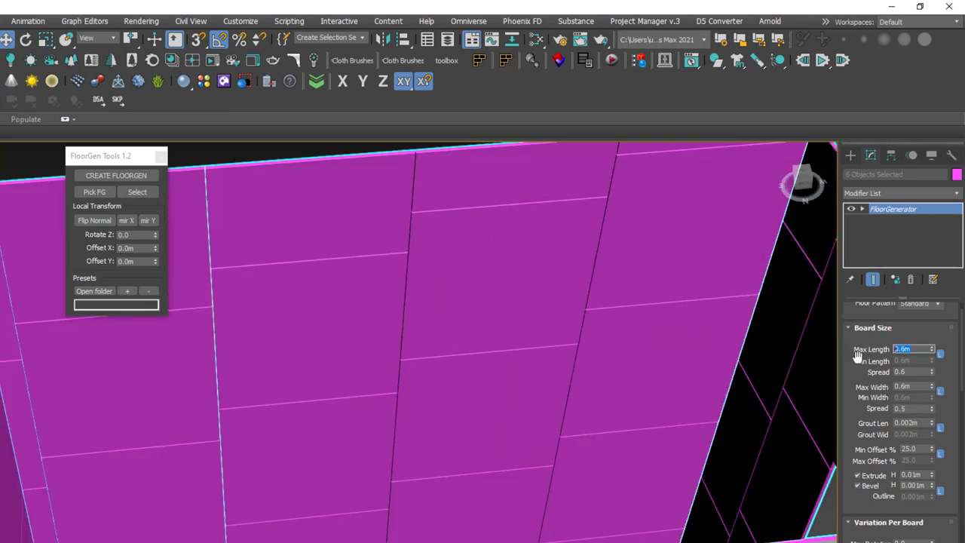
type("1.2")
key("Return")
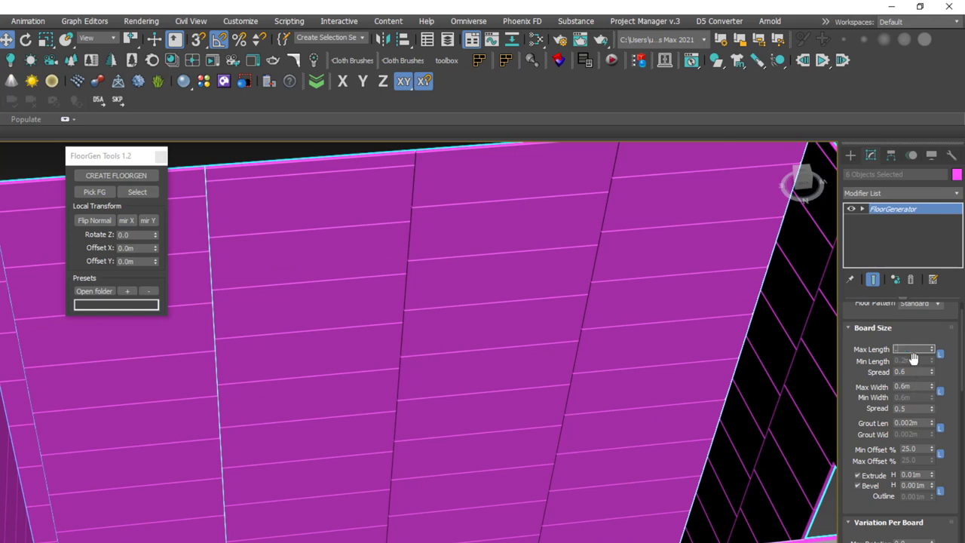
type(".6")
key("Return")
double_click(916, 385)
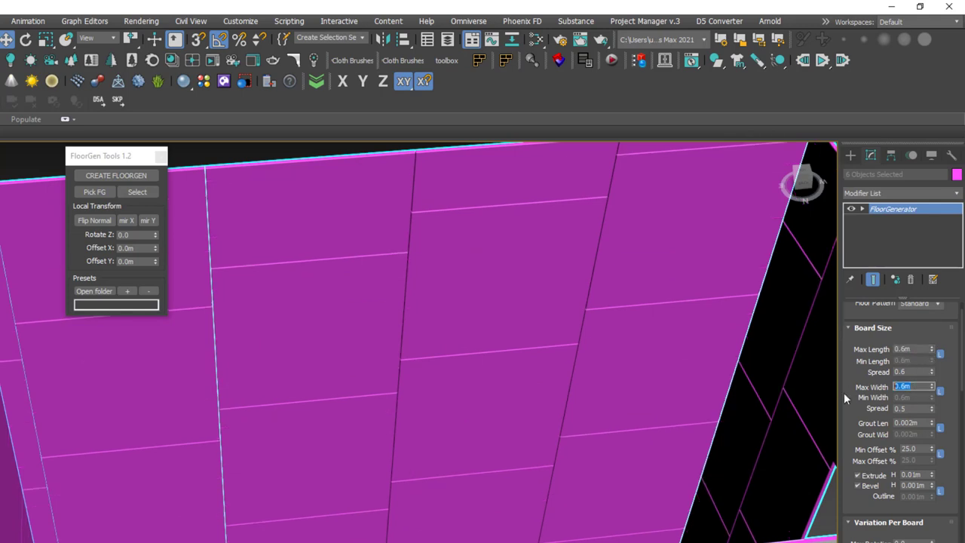
type(".2")
key("Return")
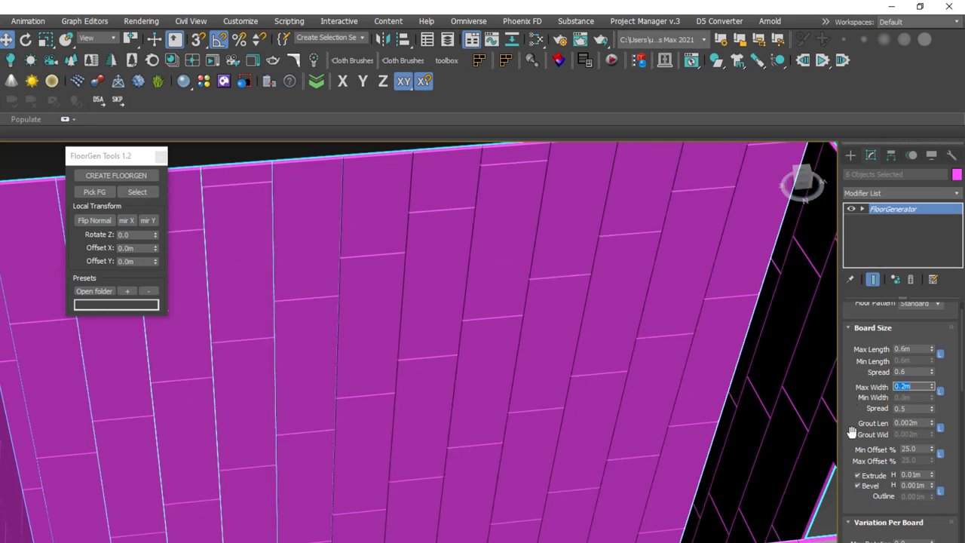
Reset Min Offset % to 0 and the board Direction back to 0 after trying 45 degrees.
right_click(932, 453)
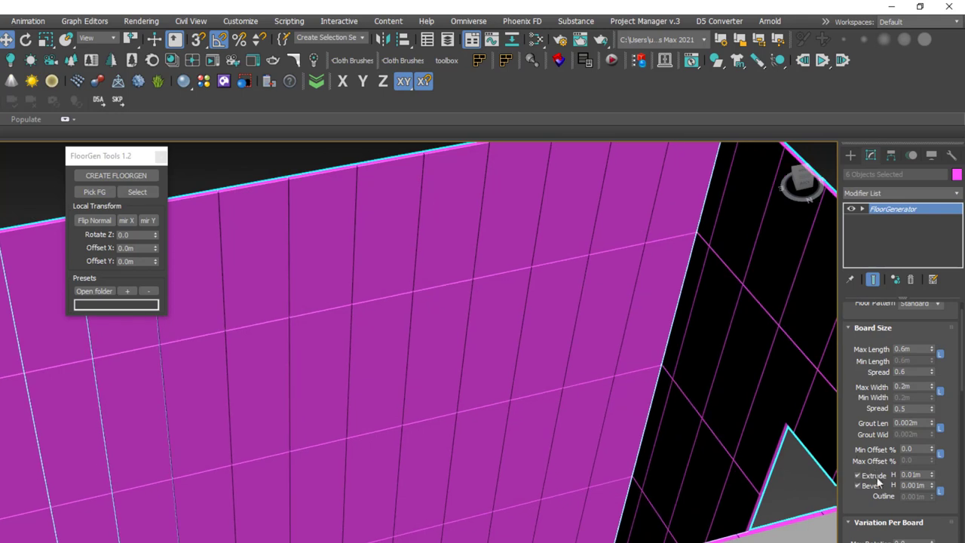
left_click_drag(880, 490, 893, 291)
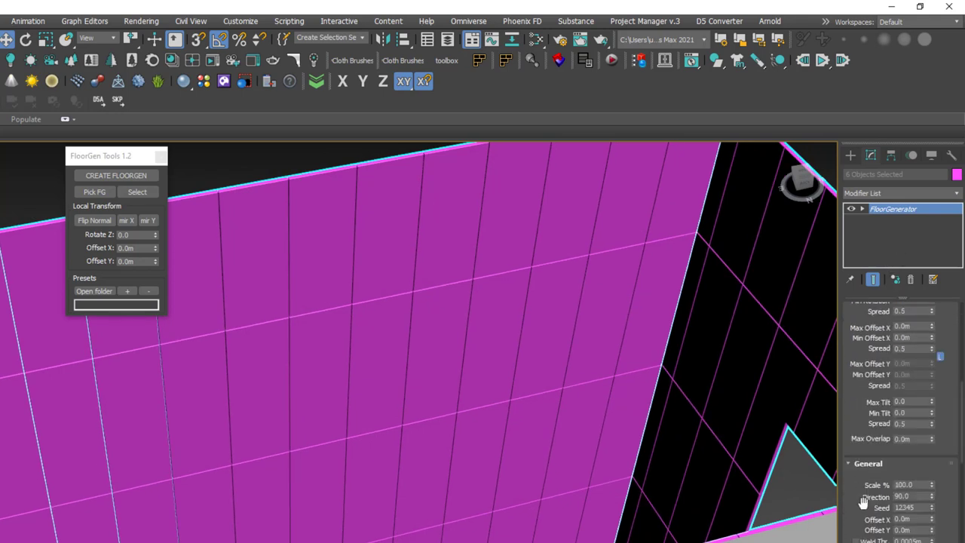
left_click_drag(863, 501, 880, 480)
double_click(916, 473)
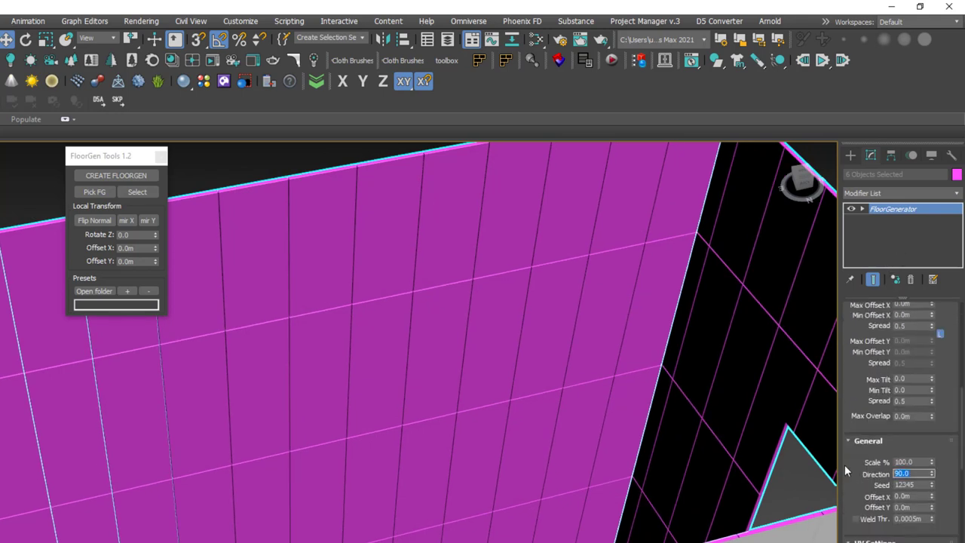
type("45")
key("Return")
mouse_move(538, 474)
middle_mouse_down("alt")
mouse_move(511, 471)
mouse_move(557, 465)
middle_mouse_up("alt")
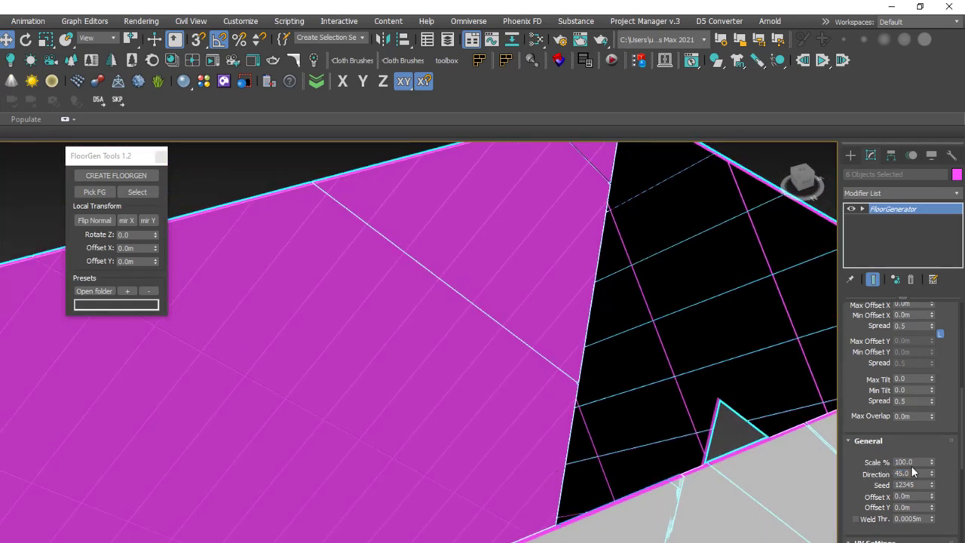
right_click(933, 478)
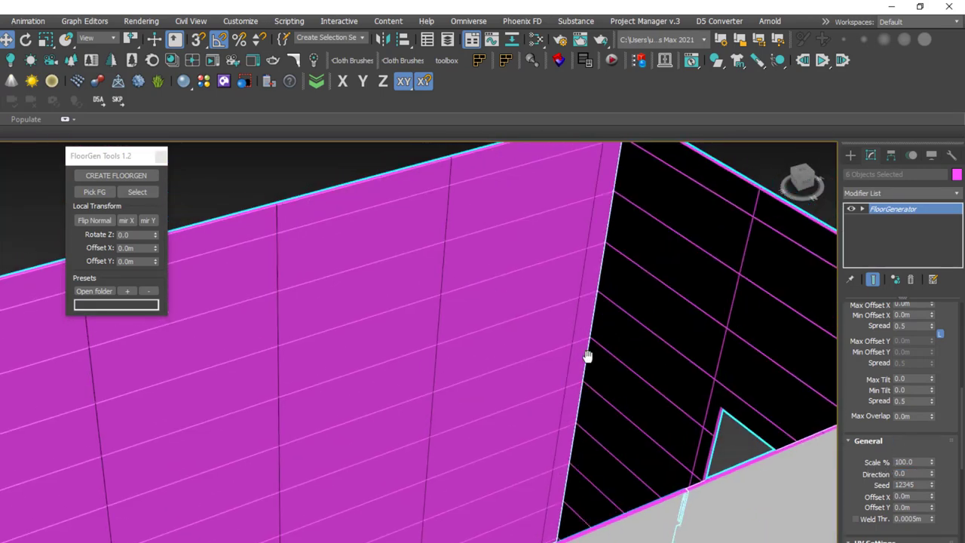
scroll(492, 331, "down", 5)
mouse_move(534, 393)
middle_mouse_down("alt")
mouse_move(478, 330)
mouse_move(455, 329)
mouse_move(524, 344)
middle_mouse_up("alt")
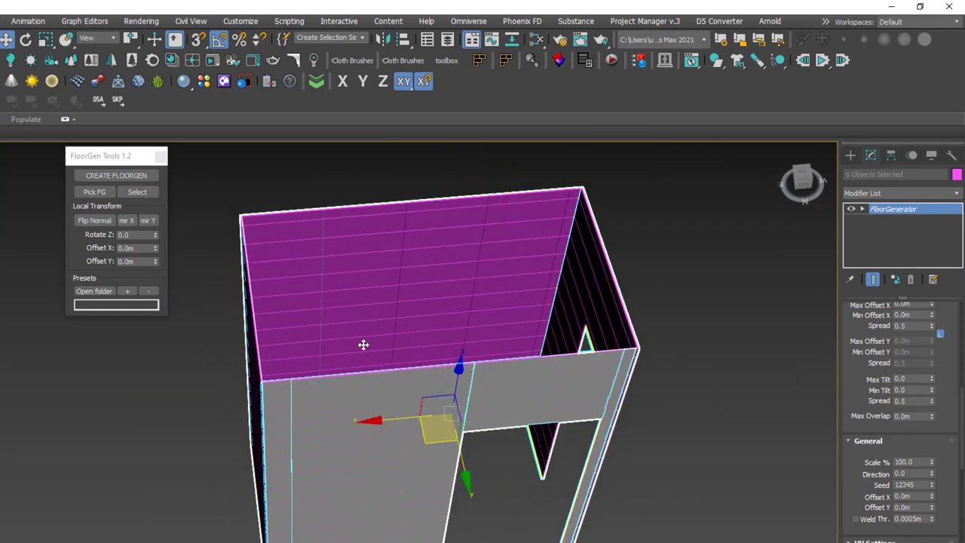
mouse_move(364, 344)
middle_mouse_down("alt")
mouse_move(416, 338)
mouse_move(395, 346)
middle_mouse_up("alt")
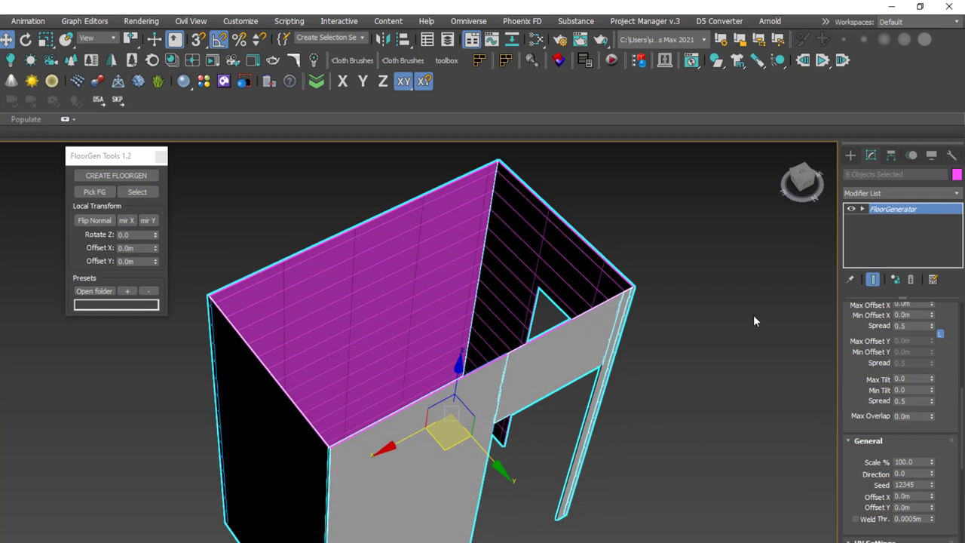
Review the Floor Pattern list and keep the Standard pattern.
left_click_drag(861, 314, 865, 475)
left_click_drag(861, 327, 867, 448)
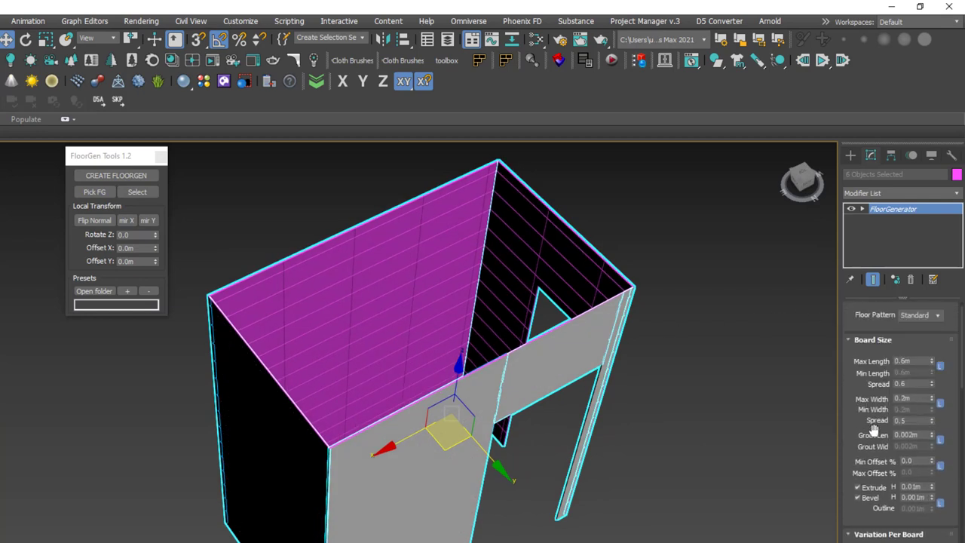
left_click(938, 328)
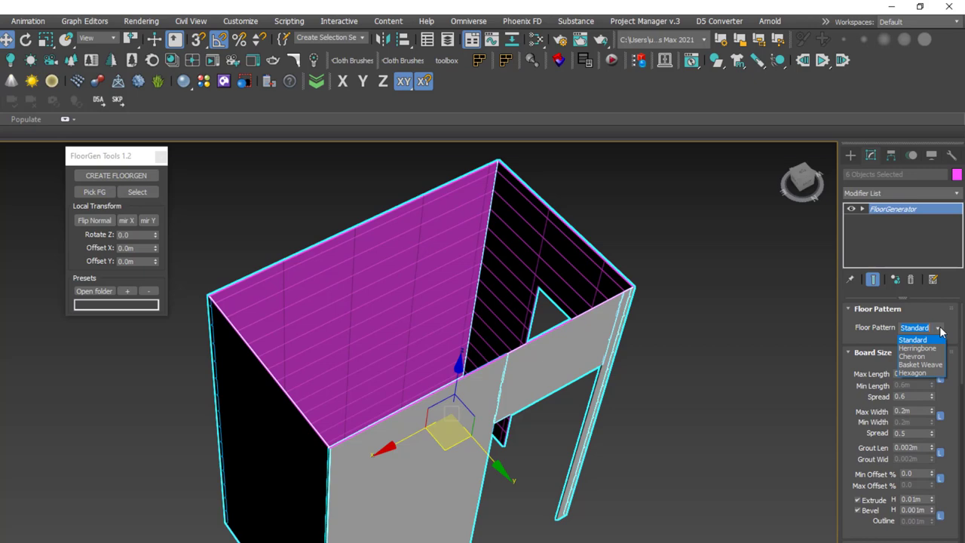
left_click(871, 328)
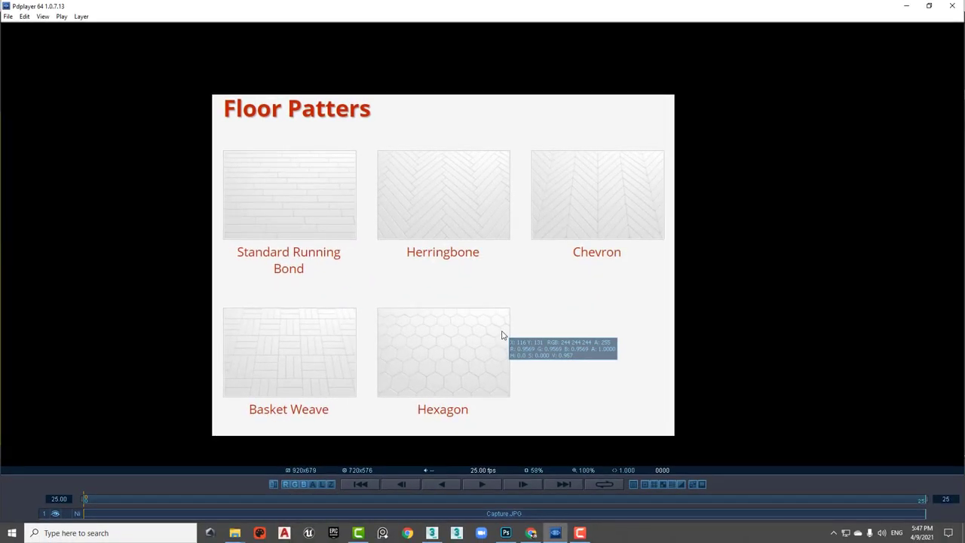
Zoom and pan across the five pattern examples, including Chevron, then close Pdplayer.
key("F10")
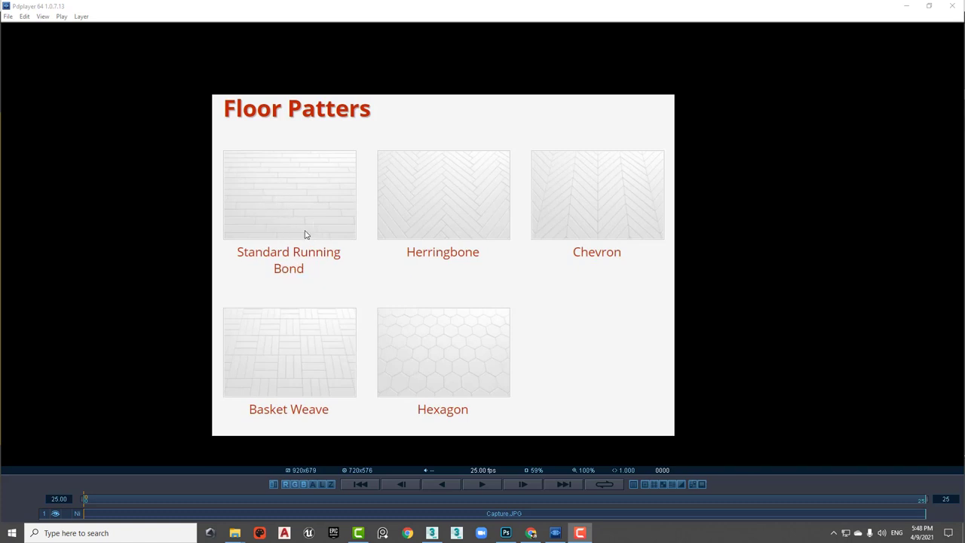
scroll(305, 234, "up", 5)
middle_click_drag(304, 233, 384, 263)
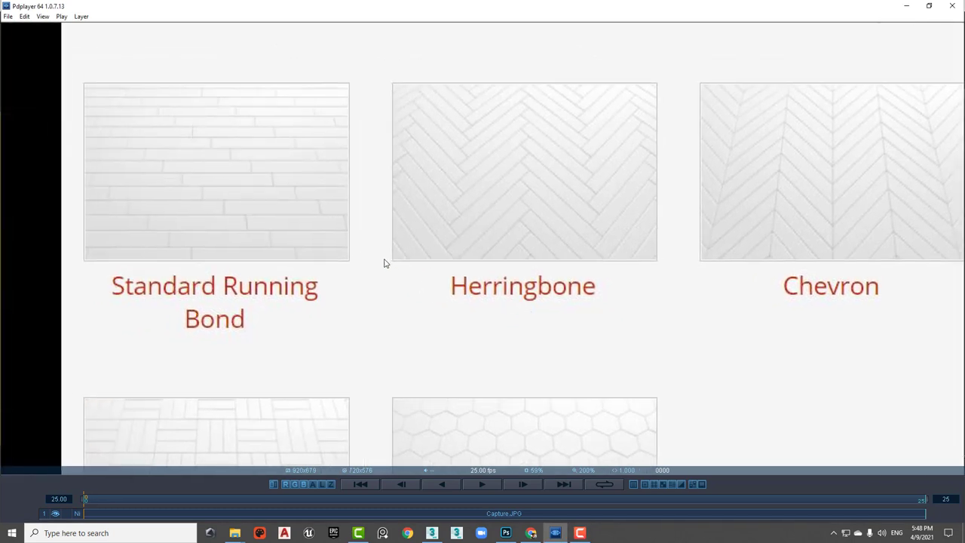
middle_click_drag(676, 254, 439, 234)
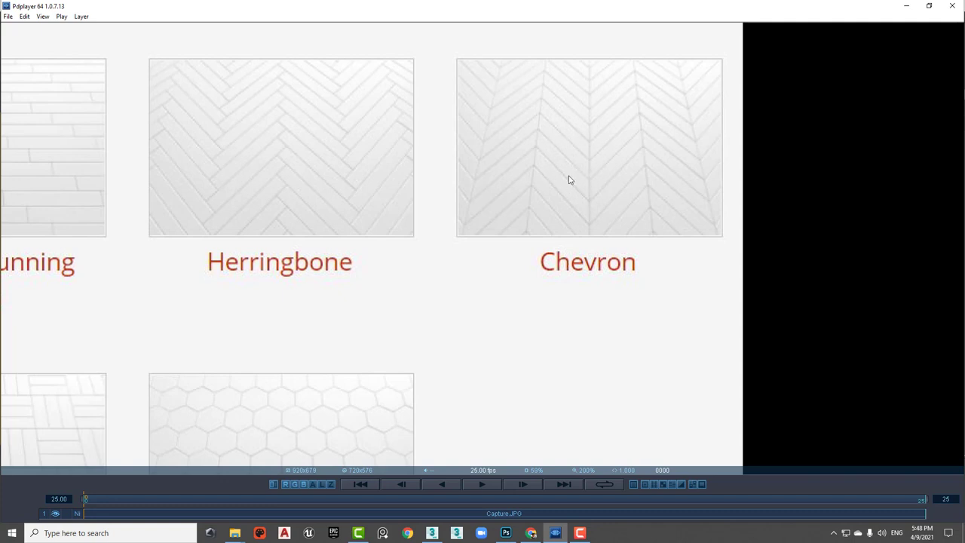
scroll(568, 175, "down", 2)
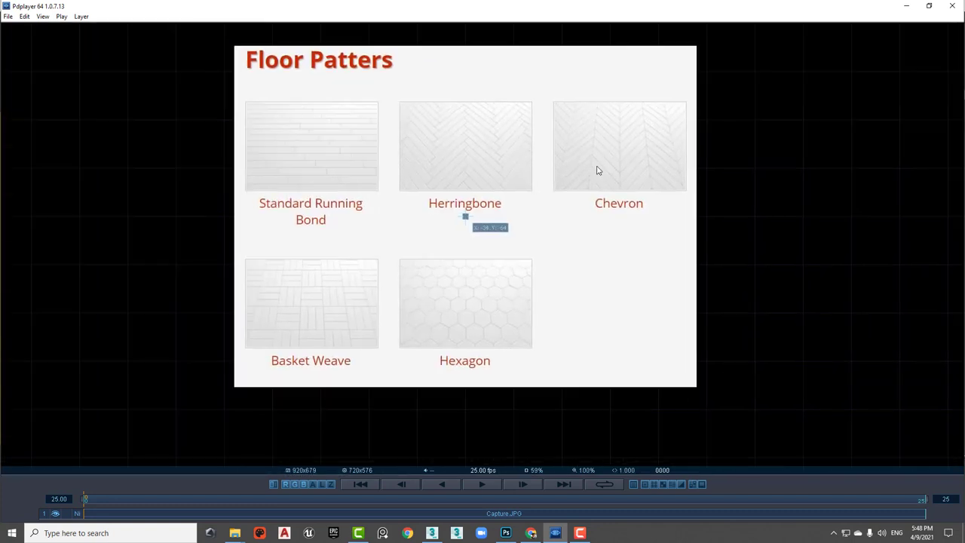
scroll(388, 279, "up", 1)
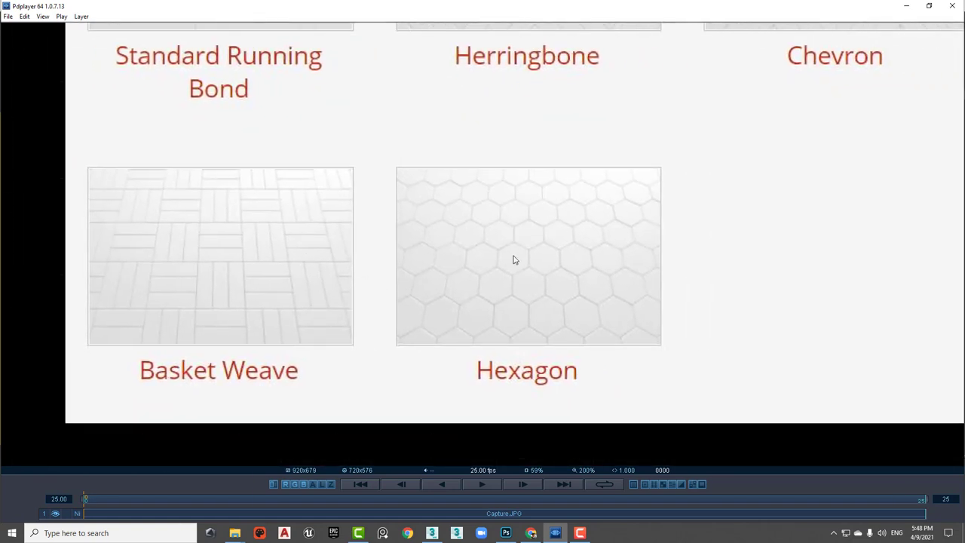
scroll(512, 259, "down", 1)
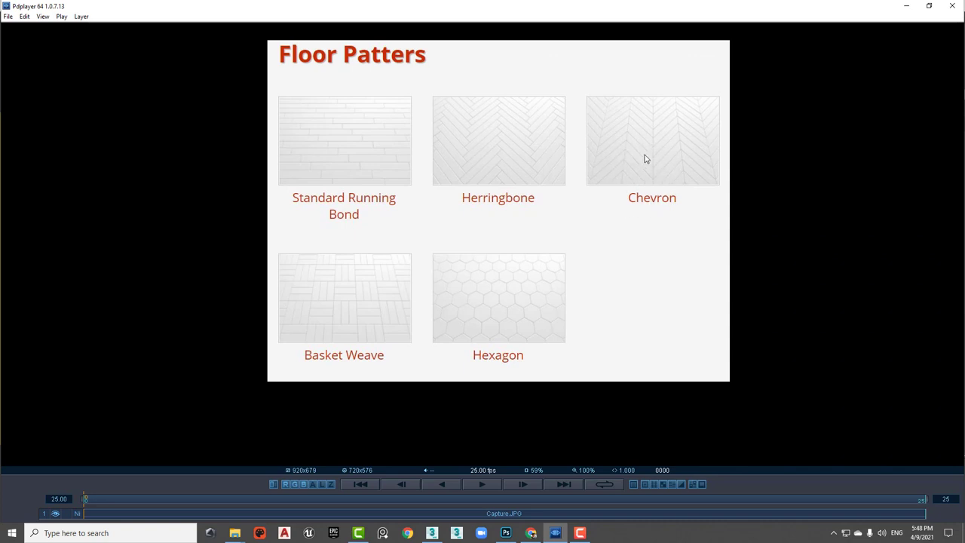
left_click(952, 6)
Zoom and orbit past the wood-planked floor toward the untextured grey dining floor.
middle_click_drag(567, 339, 609, 322)
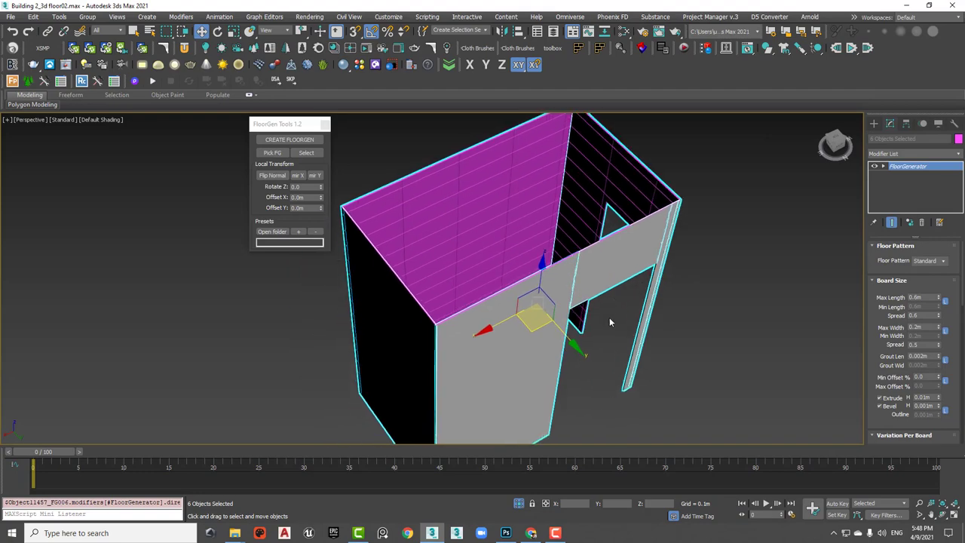
scroll(528, 335, "down", 3)
scroll(528, 334, "down", 2)
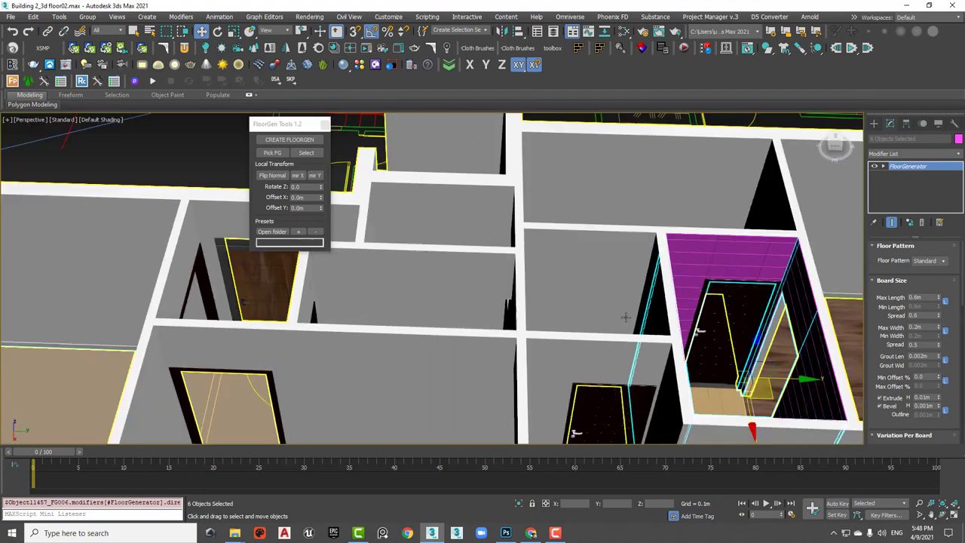
scroll(528, 335, "down", 2)
scroll(528, 335, "up", 2)
scroll(529, 334, "up", 2)
scroll(528, 335, "up", 2)
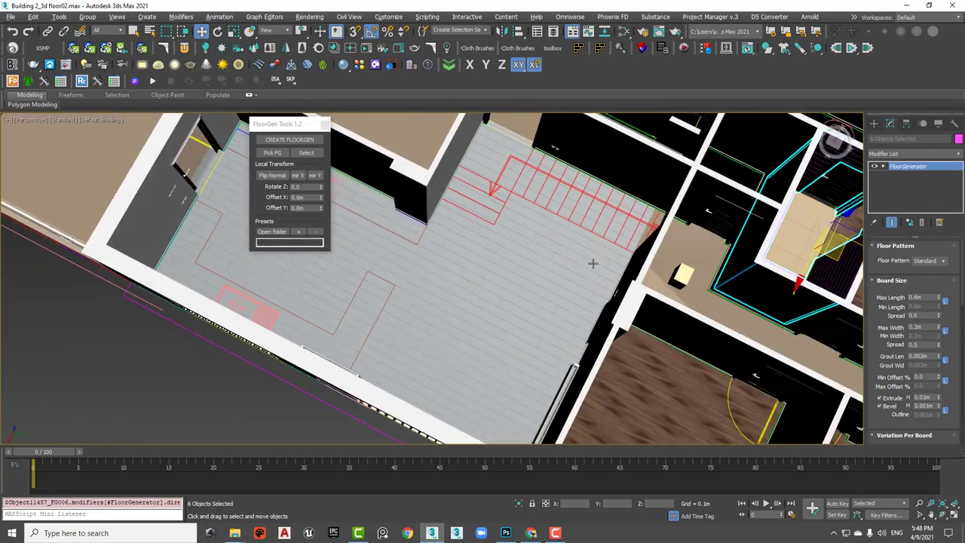
scroll(519, 283, "up", 3)
middle_click_drag(653, 299, 493, 250)
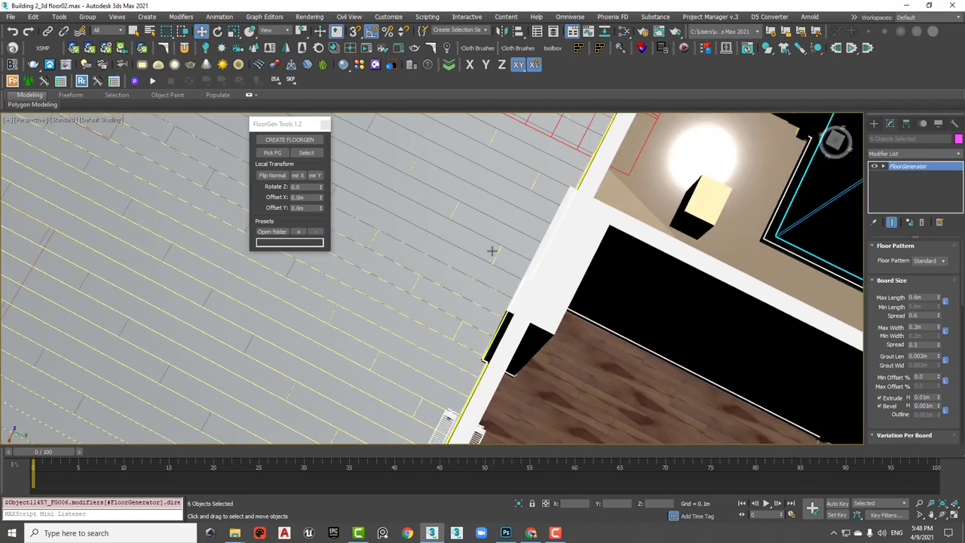
scroll(664, 196, "up", 2)
scroll(664, 196, "up", 2)
scroll(641, 218, "up", 3)
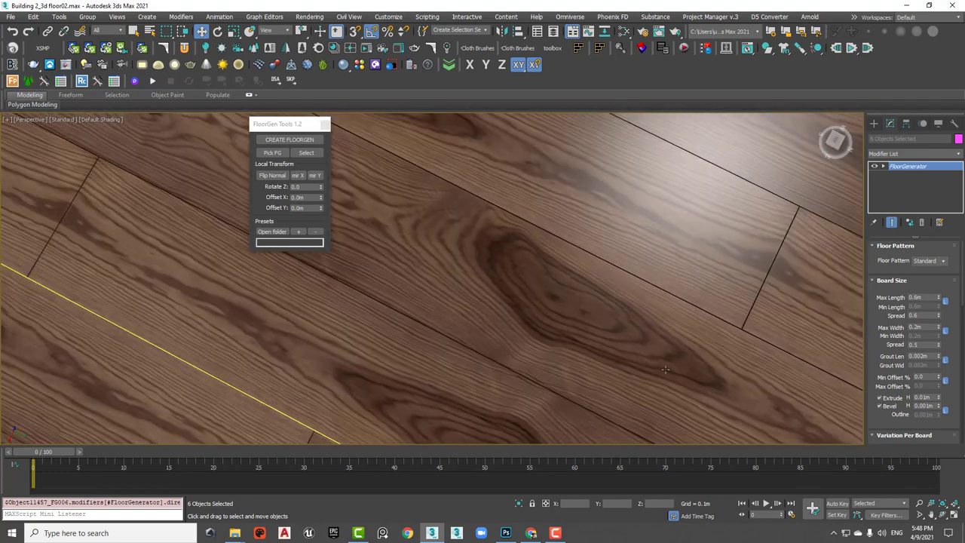
mouse_move(603, 248)
middle_mouse_down()
mouse_move(572, 269)
mouse_move(502, 265)
middle_mouse_up()
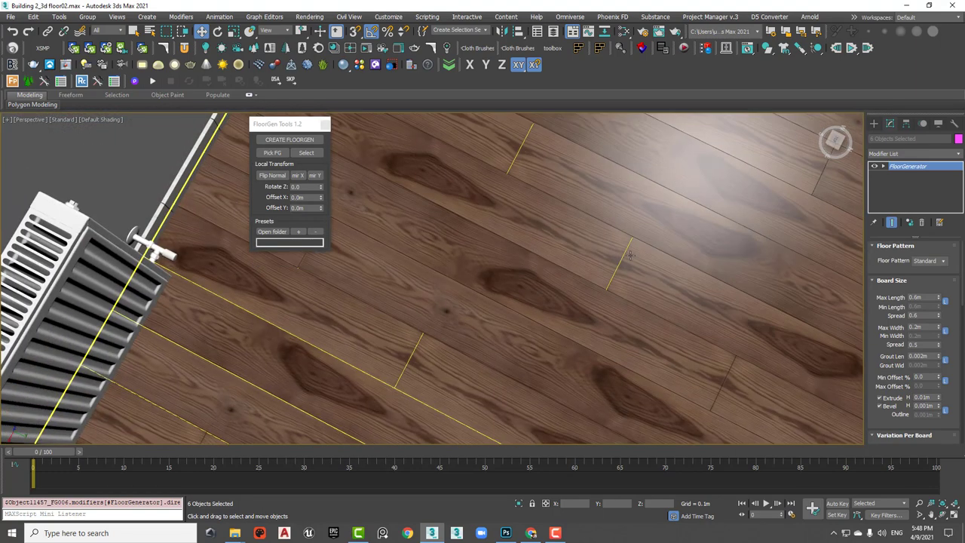
middle_click_drag(572, 214, 603, 282, "alt")
mouse_move(663, 229)
middle_mouse_down("alt")
mouse_move(525, 261)
mouse_move(655, 336)
middle_mouse_up("alt")
scroll(525, 261, "down", 3)
scroll(654, 337, "up", 3)
Select the untextured dining floor and isolate it with Alt+Q.
left_click(473, 231)
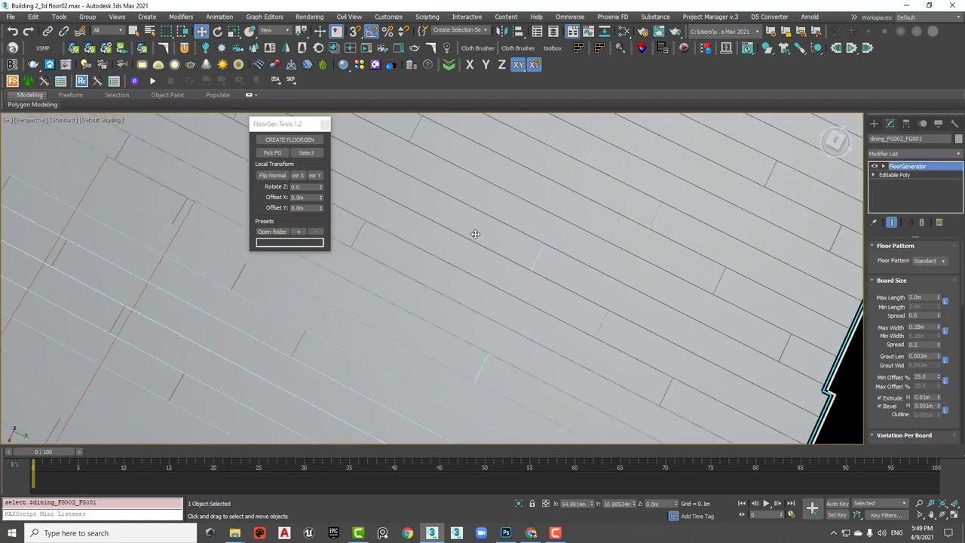
key("alt+q")
middle_click_drag(511, 265, 422, 244, "alt")
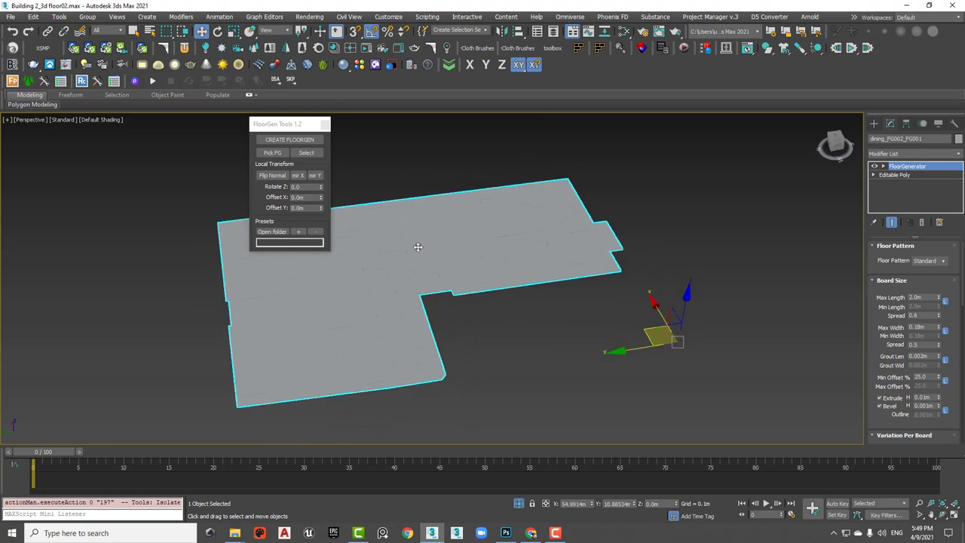
scroll(478, 259, "up", 2)
scroll(560, 237, "up", 2)
Open the Slate Material Editor and create a new node view named 'wood'.
key("m")
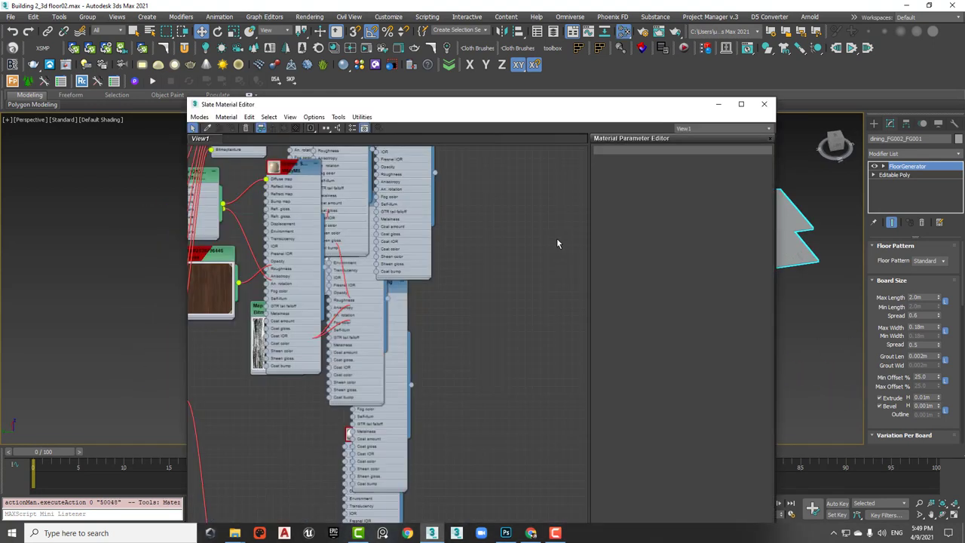
right_click(210, 140)
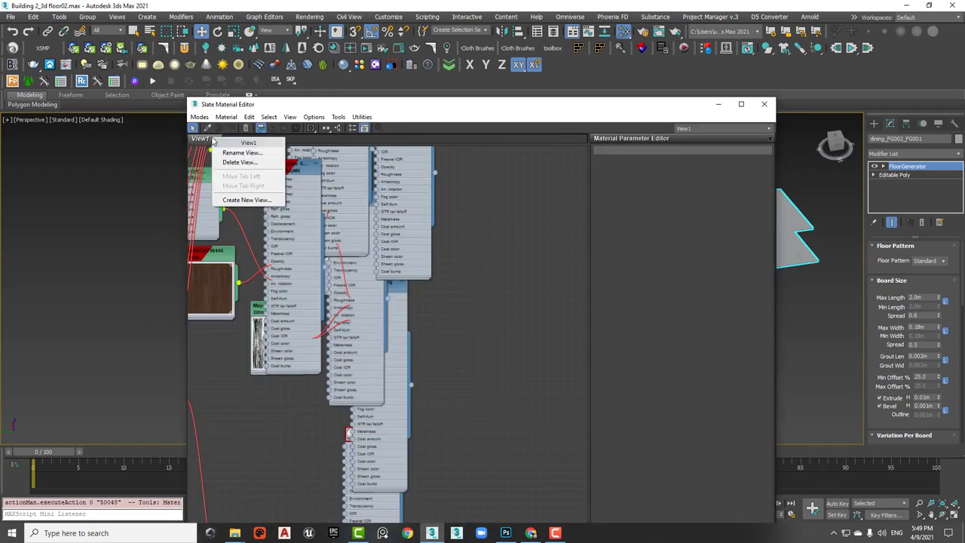
left_click(251, 201)
type("wood")
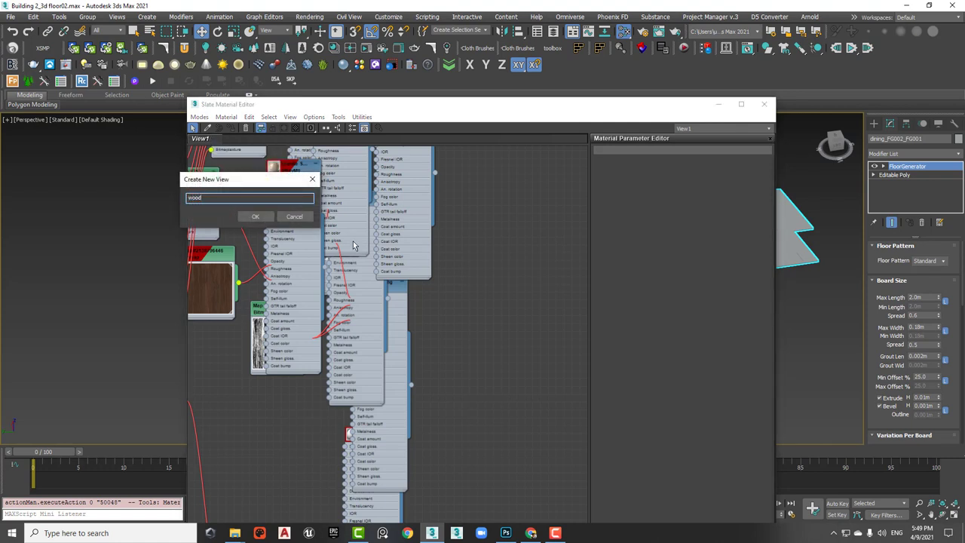
left_click(255, 216)
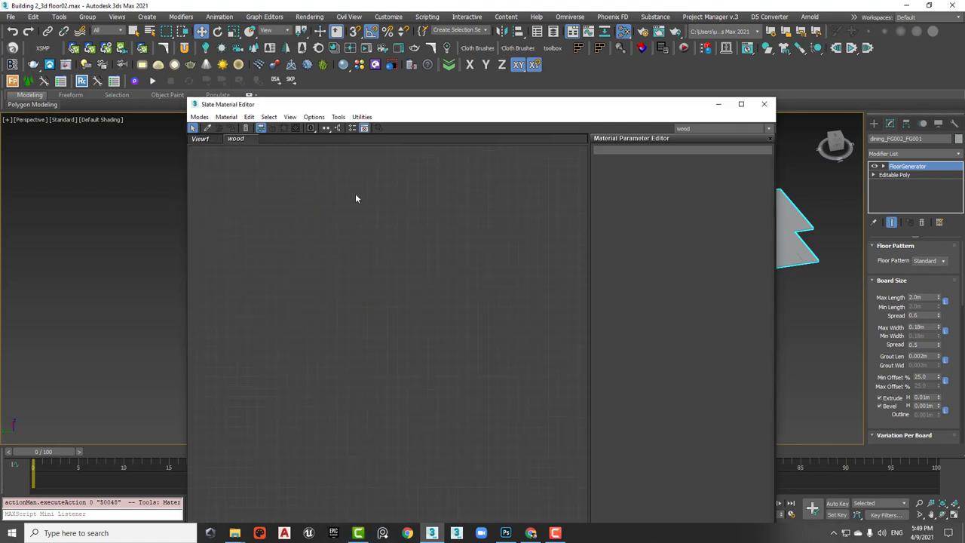
Add a MultiTexture map to the wood view and show its parameters.
right_click(356, 198)
mouse_move(528, 221)
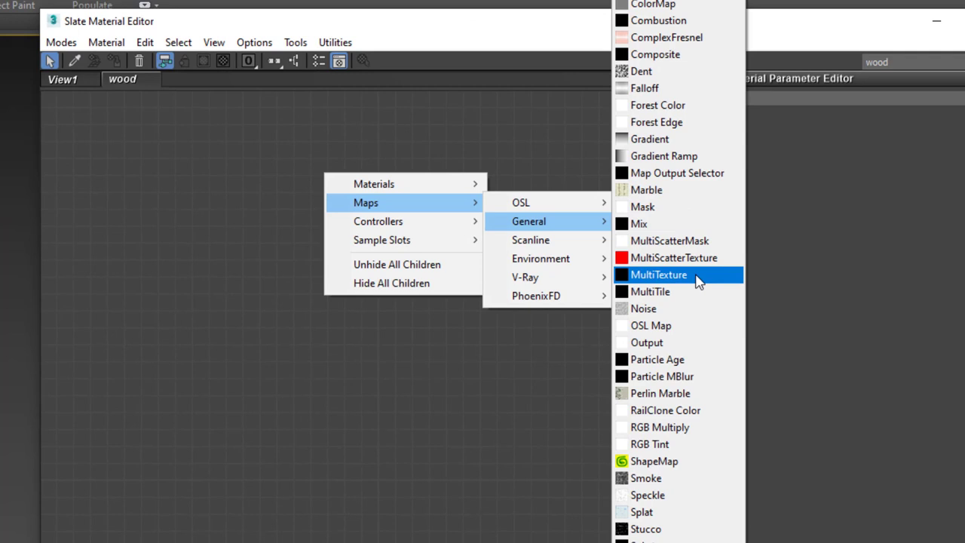
left_click(698, 280)
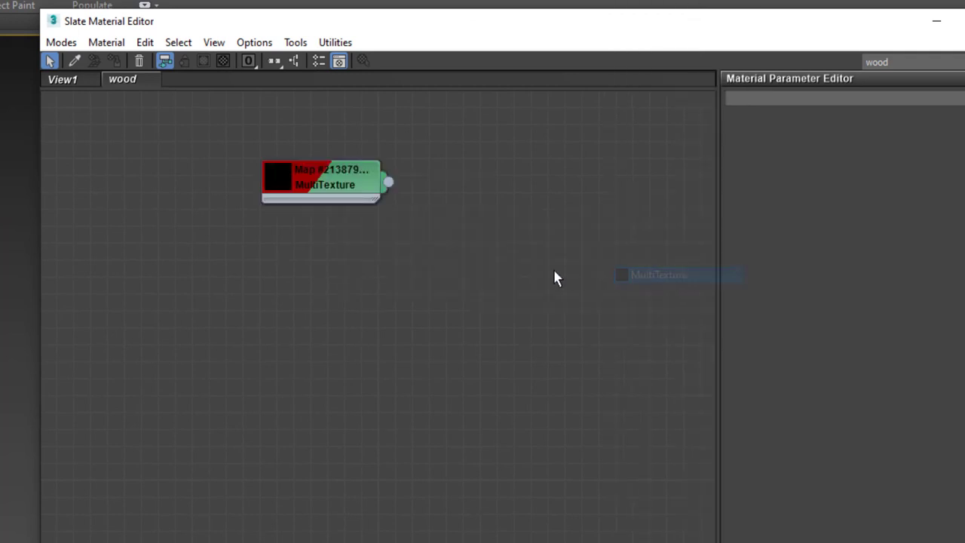
scroll(334, 209, "up", 2)
double_click(331, 210)
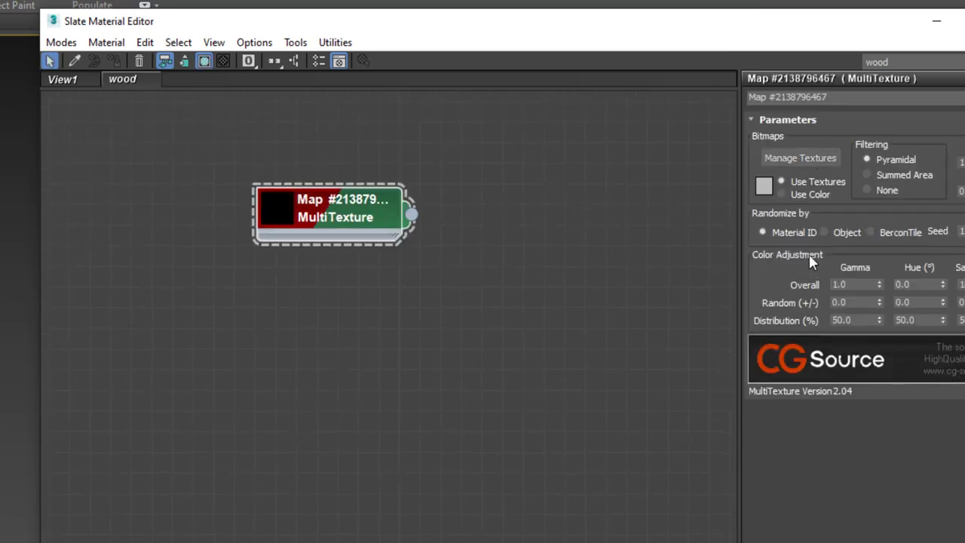
Load all 16 Parquet floor texture bitmaps into the MultiTexture's texture list.
left_click(801, 158)
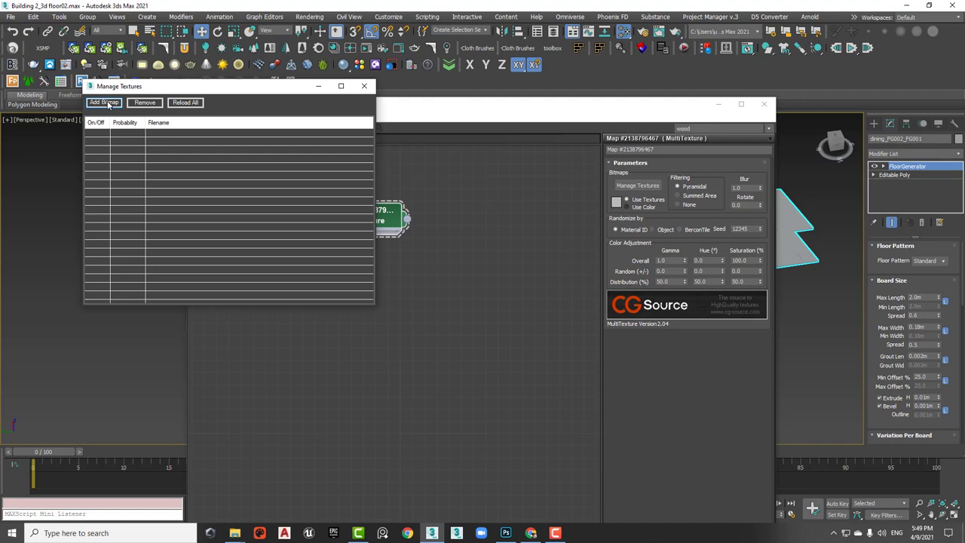
left_click(105, 103)
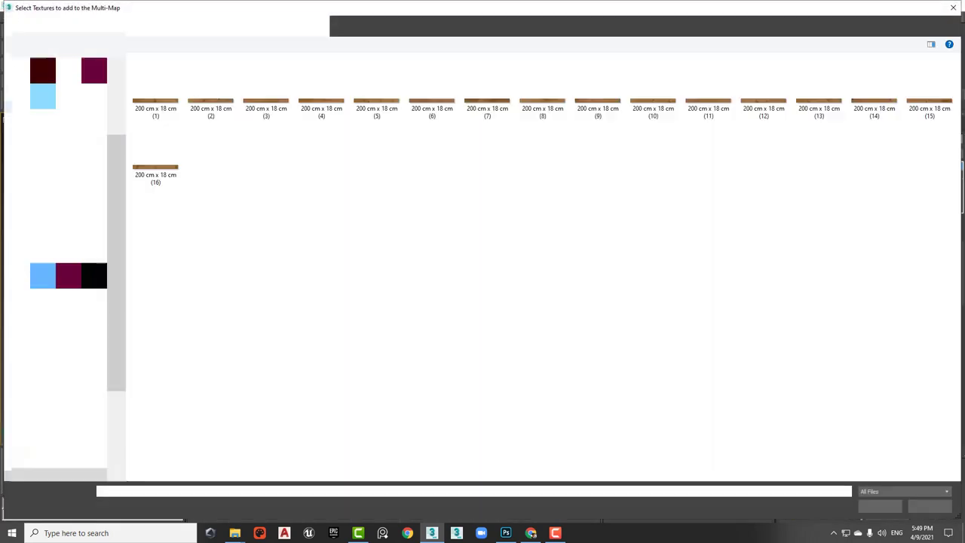
left_click(160, 103)
left_click(158, 175, "shift")
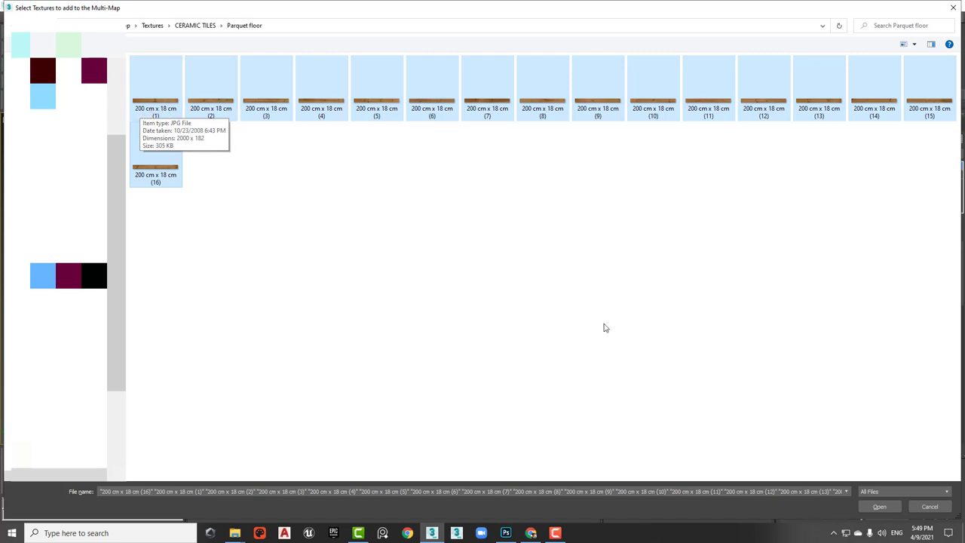
left_click(879, 506)
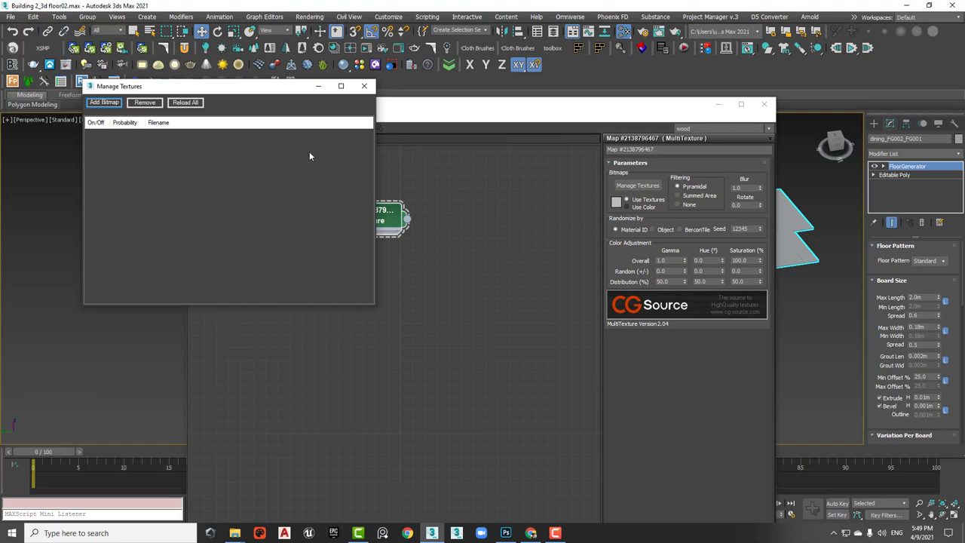
Create a new VRayMtl and assign it to the isolated dining floor.
left_click(366, 86)
middle_click_drag(369, 216, 360, 226)
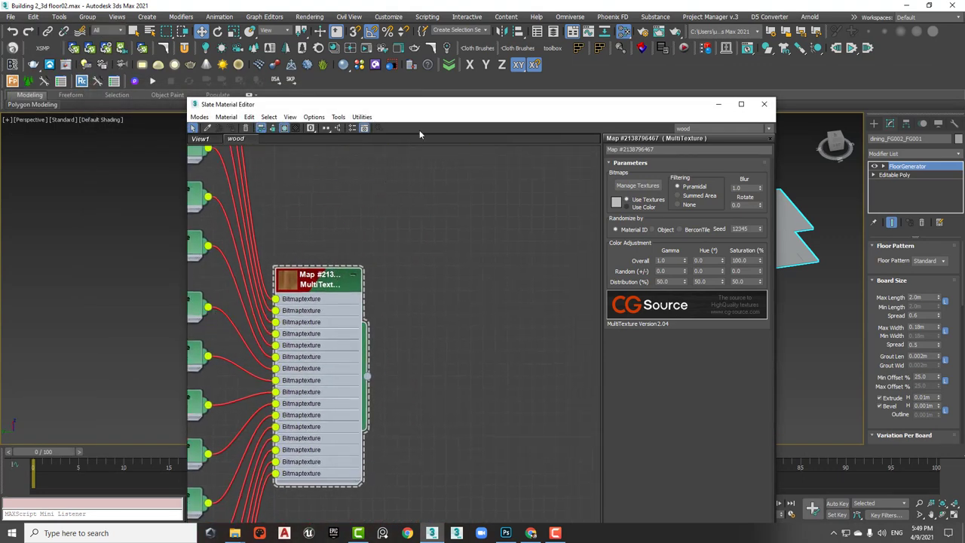
left_click_drag(419, 105, 364, 357)
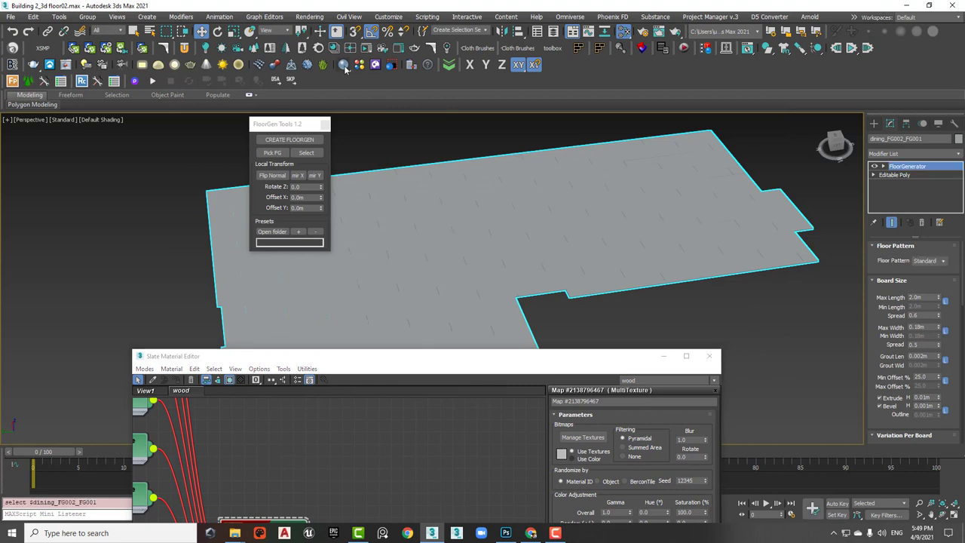
left_click(344, 66)
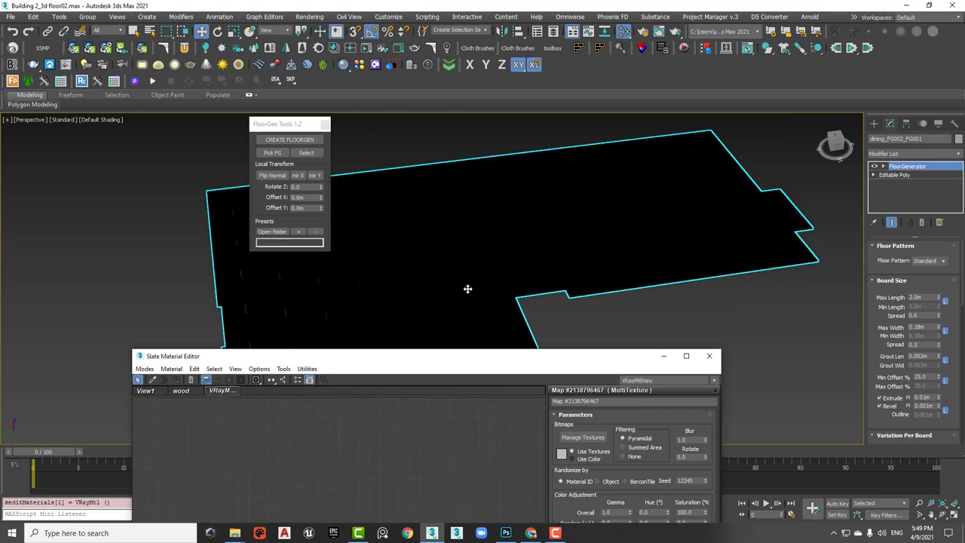
left_click_drag(407, 367, 574, 214)
left_click(588, 472)
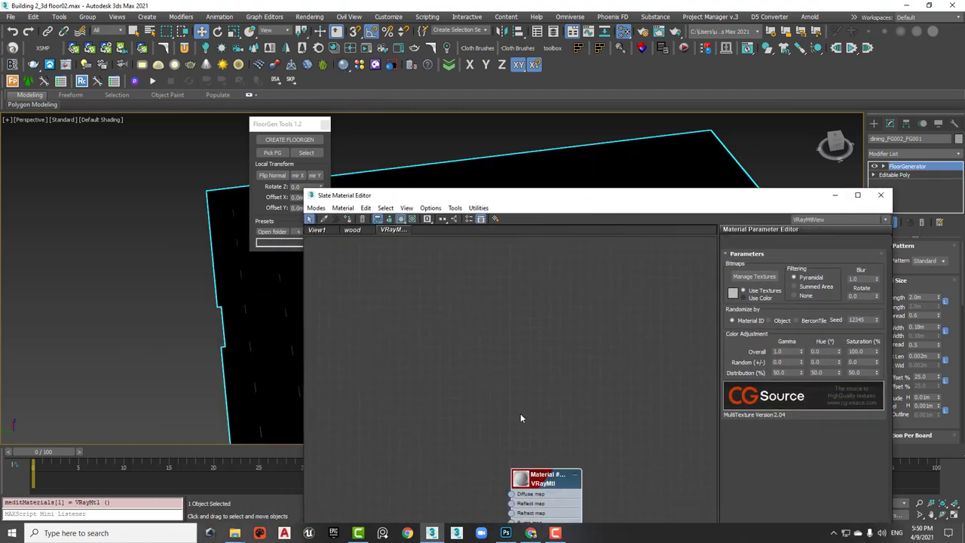
left_click(400, 219)
Wire the MultiTexture as an instance into the VRayMtl Diffuse slot and show it in the viewport.
left_click_drag(441, 199, 563, 90)
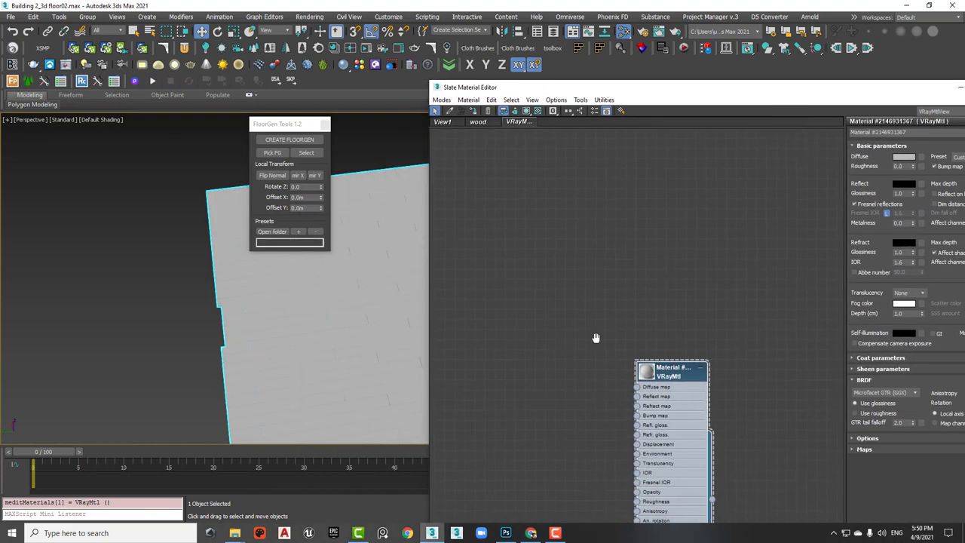
scroll(599, 276, "down", 3)
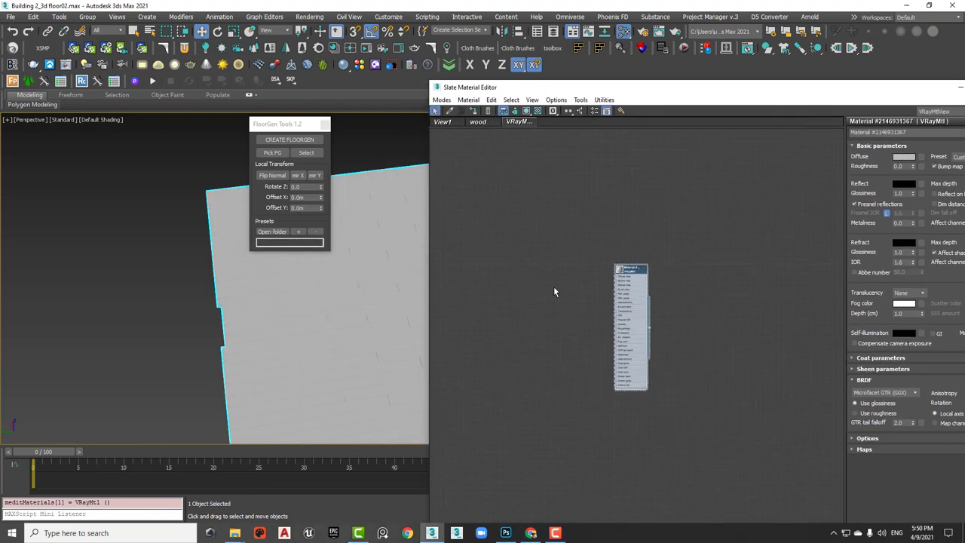
left_click(480, 122)
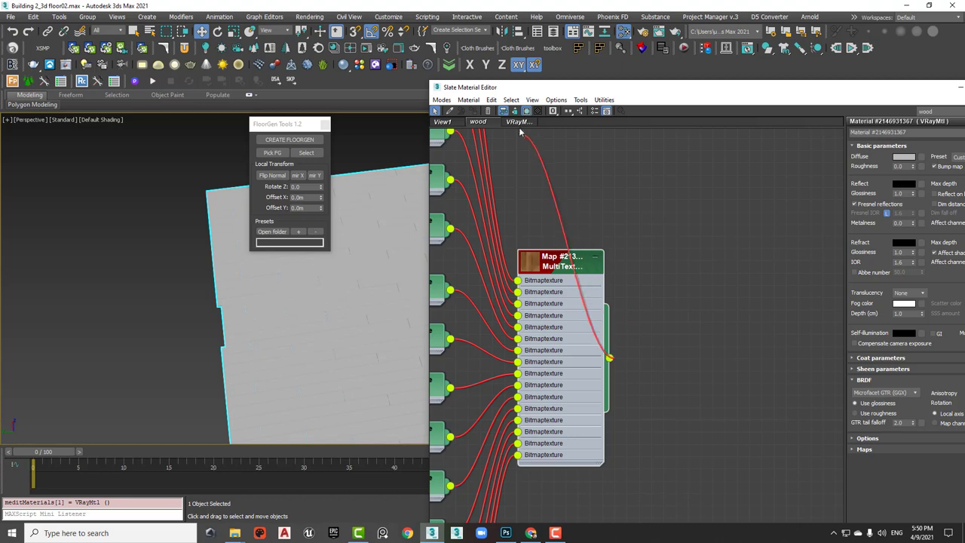
left_click_drag(630, 295, 632, 325)
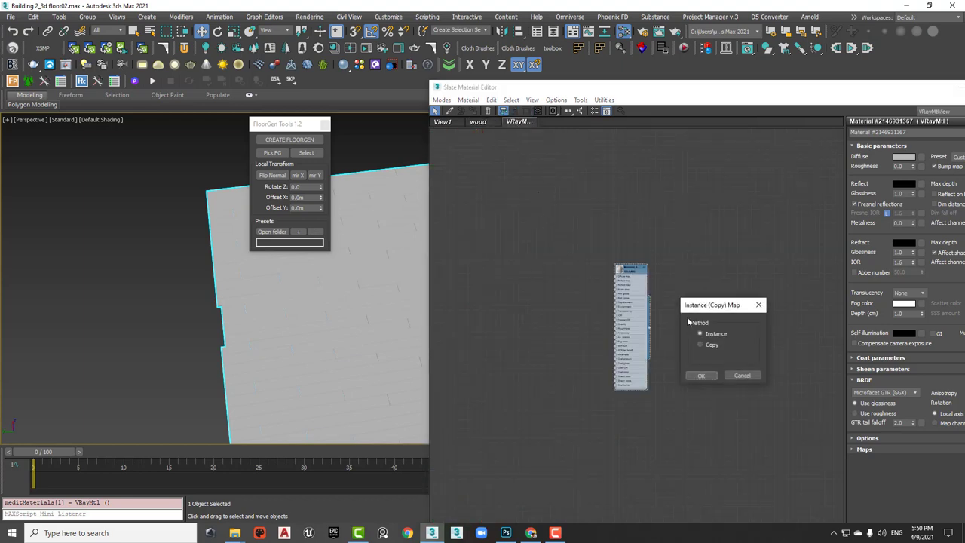
left_click(701, 375)
scroll(561, 254, "up", 2)
scroll(542, 275, "up", 2)
scroll(543, 275, "up", 2)
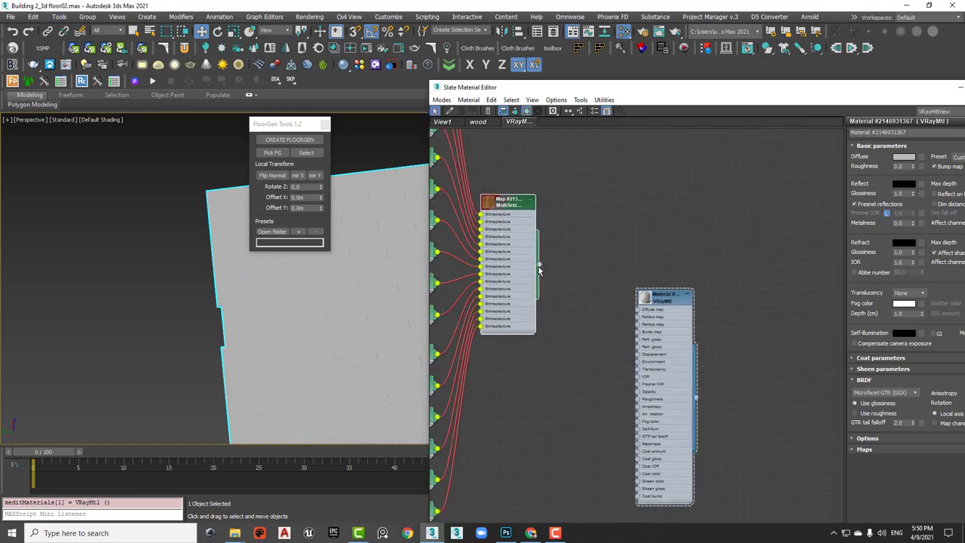
left_click_drag(557, 280, 641, 311)
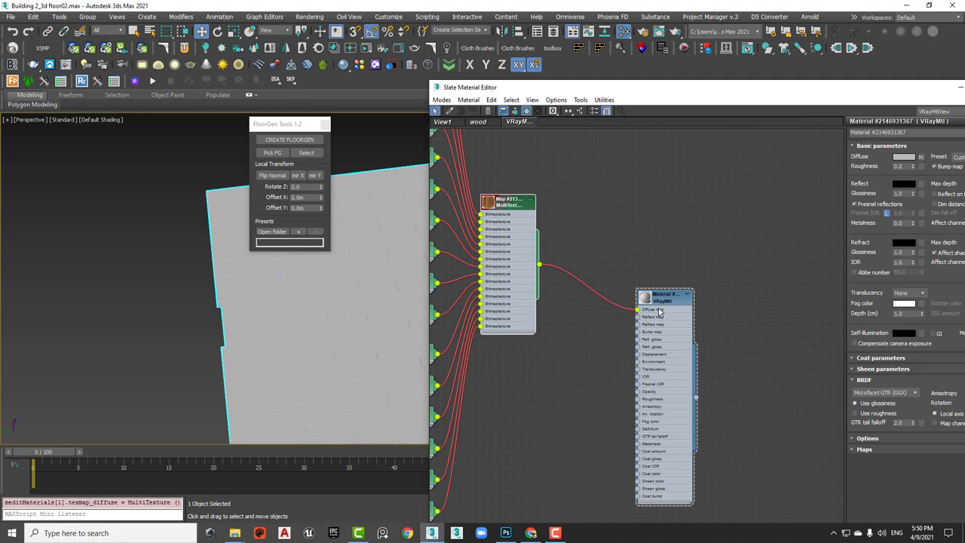
left_click(664, 300)
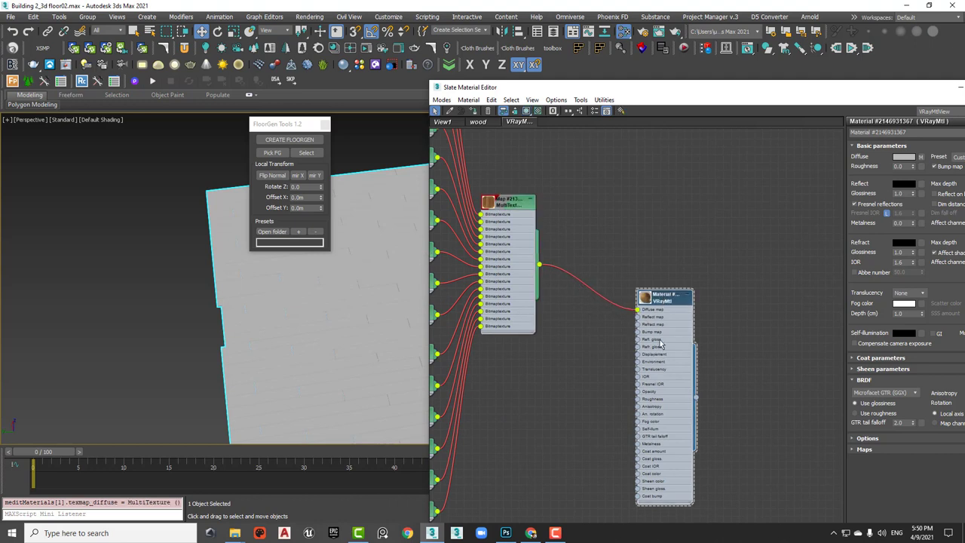
left_click(526, 110)
Frame the material nodes together and move the MultiTexture node lower in the graph.
scroll(351, 307, "up", 2)
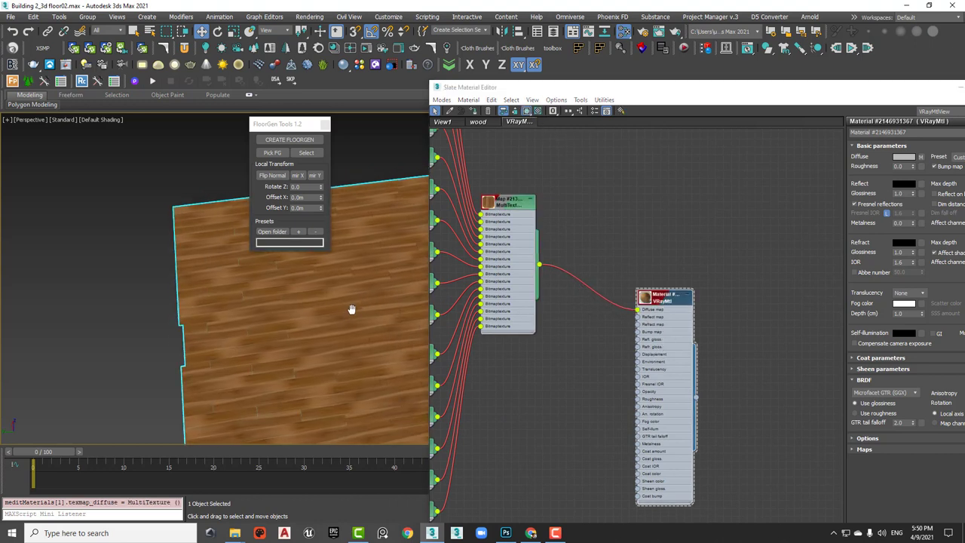
scroll(357, 320, "up", 5)
mouse_move(356, 320)
middle_mouse_down()
mouse_move(231, 329)
mouse_move(261, 319)
mouse_move(291, 344)
mouse_move(287, 400)
mouse_move(294, 371)
middle_mouse_up()
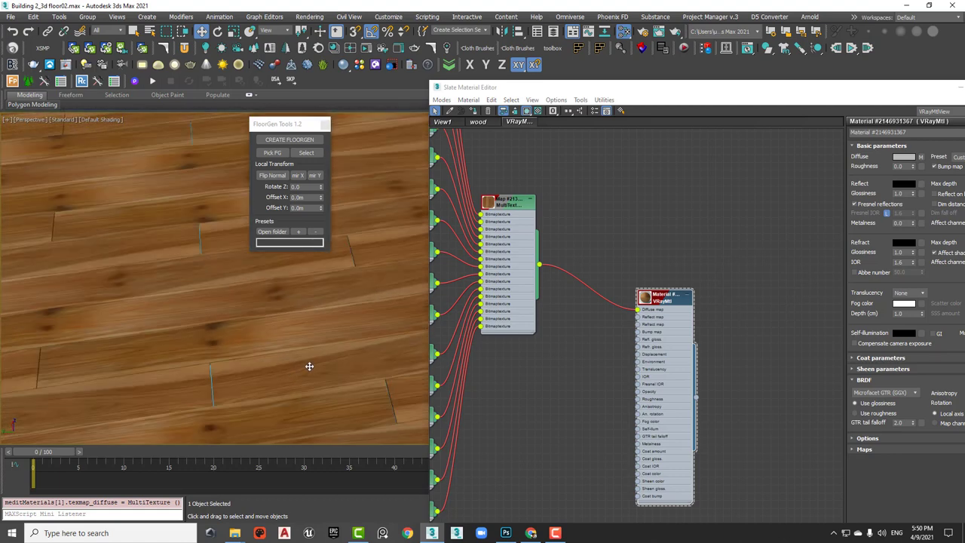
middle_click_drag(585, 356, 675, 343)
scroll(757, 307, "up", 2)
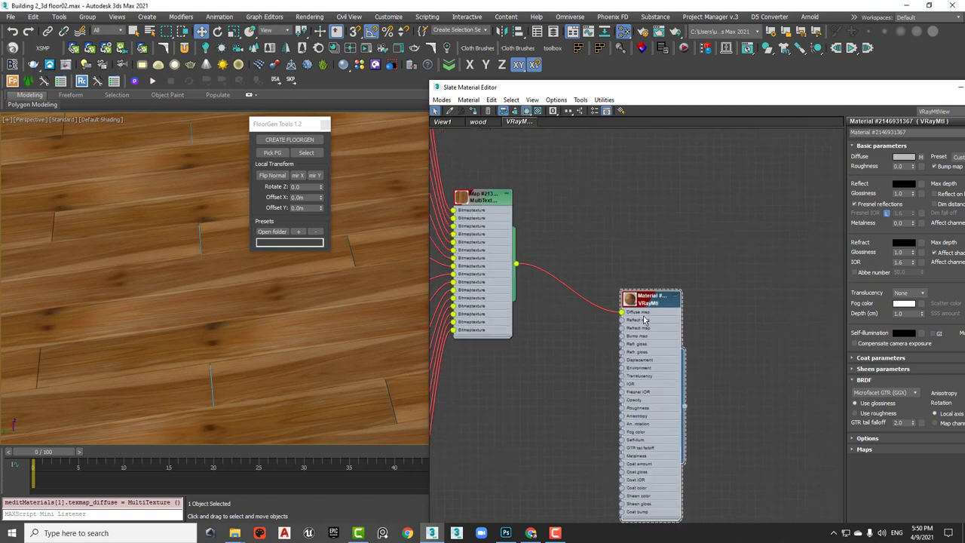
scroll(652, 324, "up", 1)
mouse_move(510, 298)
middle_mouse_down()
mouse_move(558, 268)
mouse_move(549, 290)
middle_mouse_up()
left_click_drag(505, 211, 505, 298)
Add a Color Correction map node fed by the MultiTexture output.
mouse_move(520, 341)
middle_mouse_down()
mouse_move(525, 254)
mouse_move(509, 330)
middle_mouse_up()
right_click(508, 188)
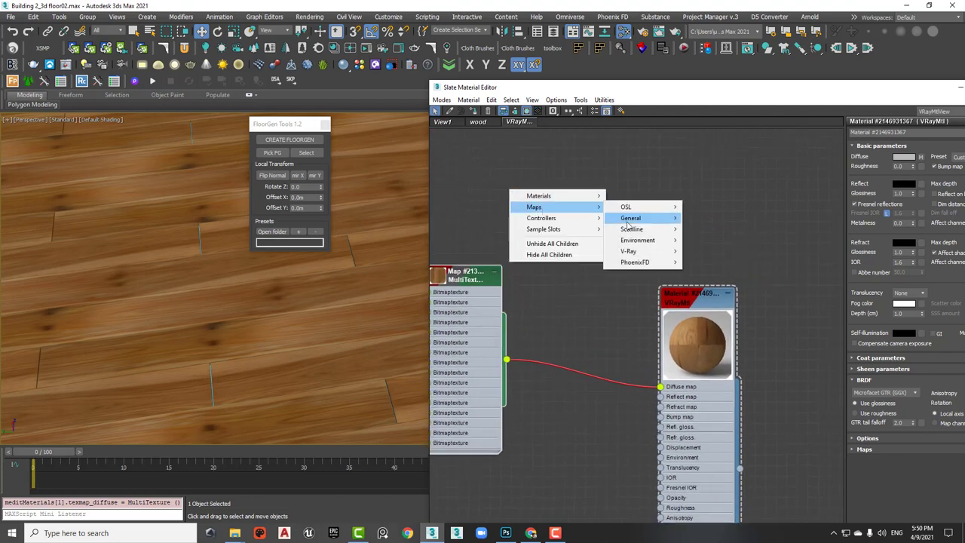
mouse_move(495, 306)
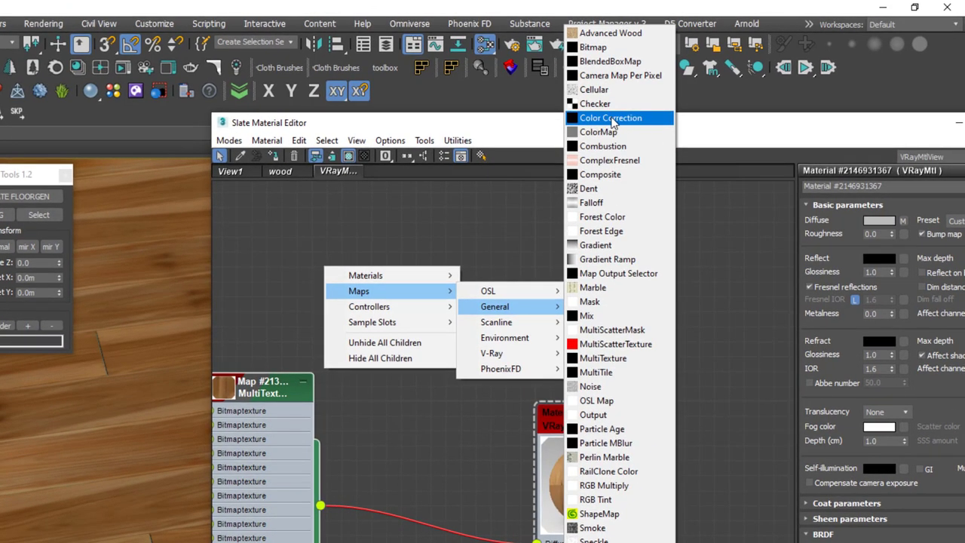
left_click(612, 118)
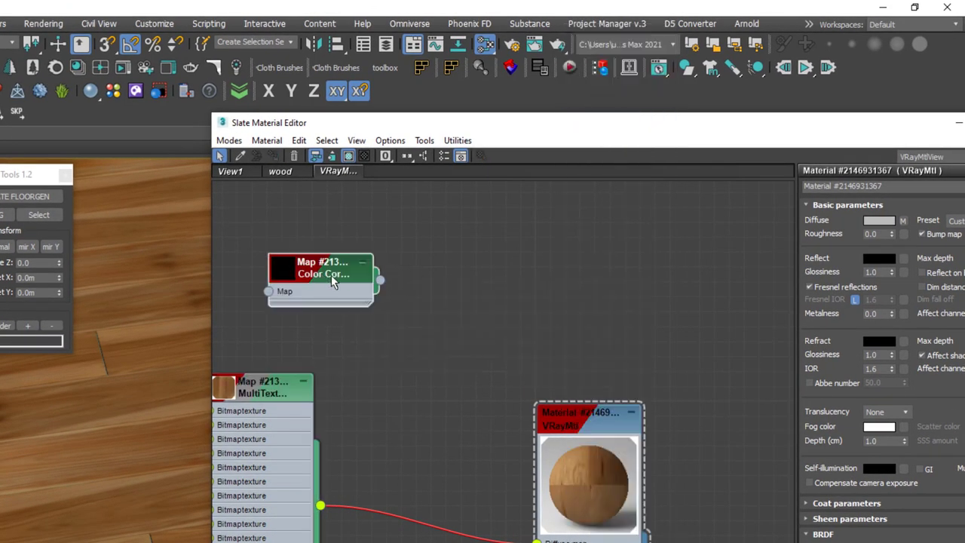
left_click_drag(332, 283, 364, 298)
middle_click_drag(251, 383, 275, 401)
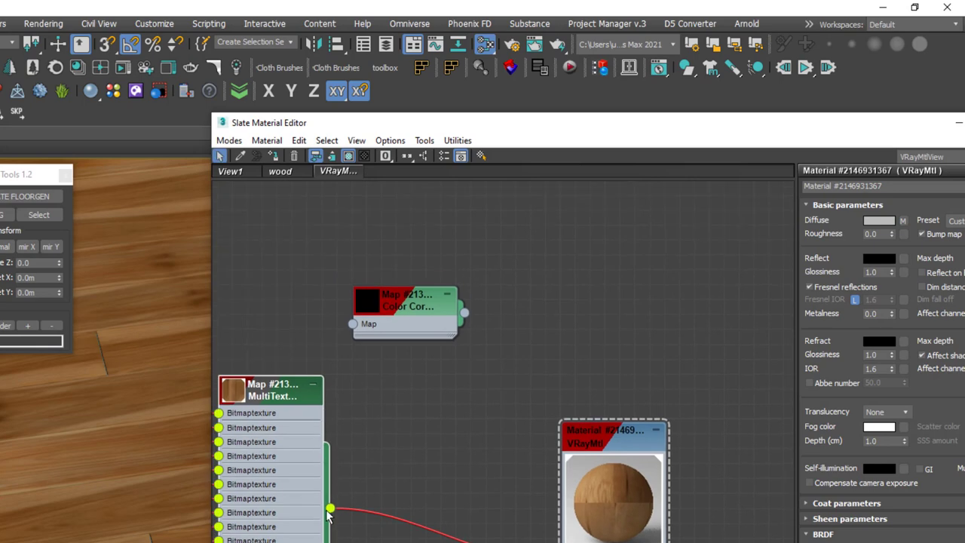
left_click_drag(330, 508, 353, 324)
Set Color Correction saturation -100, contrast 30.897, brightness 10.299, and wire it to the Bump map.
left_click(405, 301)
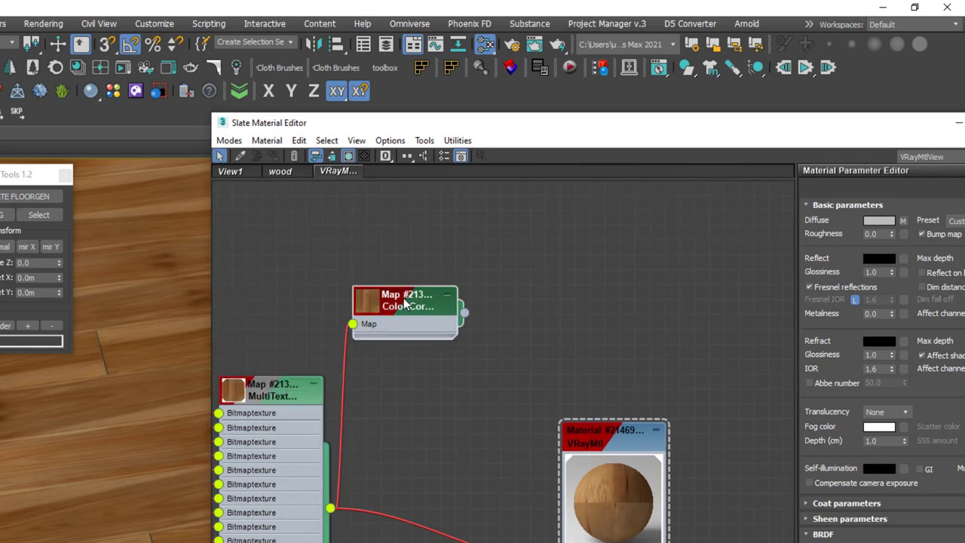
double_click(504, 125)
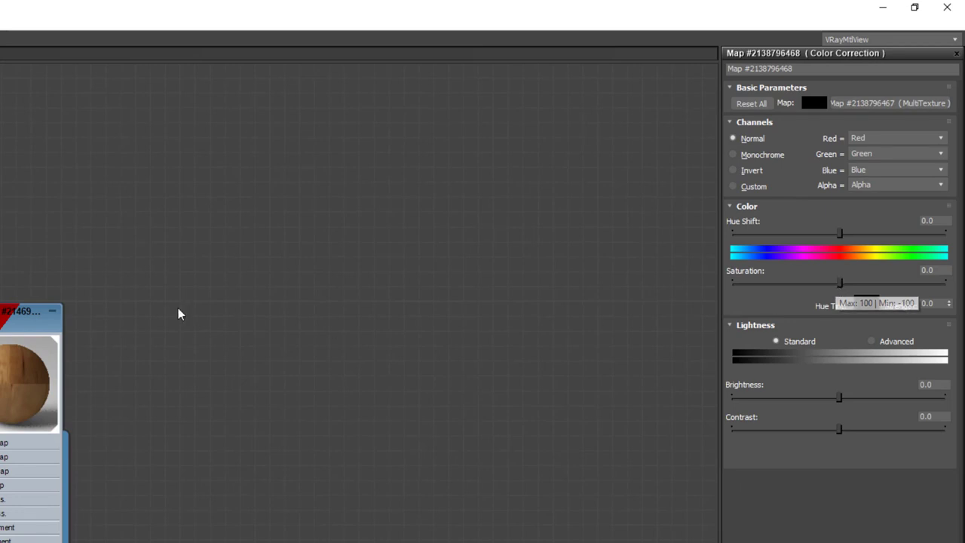
scroll(394, 334, "up", 1)
scroll(355, 297, "up", 1)
left_click(355, 297)
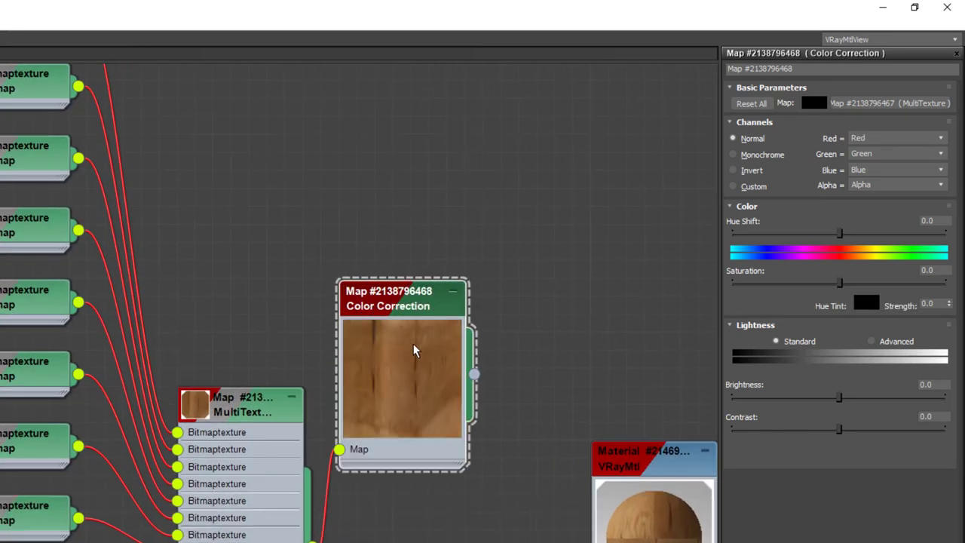
mouse_move(442, 329)
middle_mouse_down()
mouse_move(537, 282)
mouse_move(551, 260)
middle_mouse_up()
left_click_drag(839, 282, 731, 281)
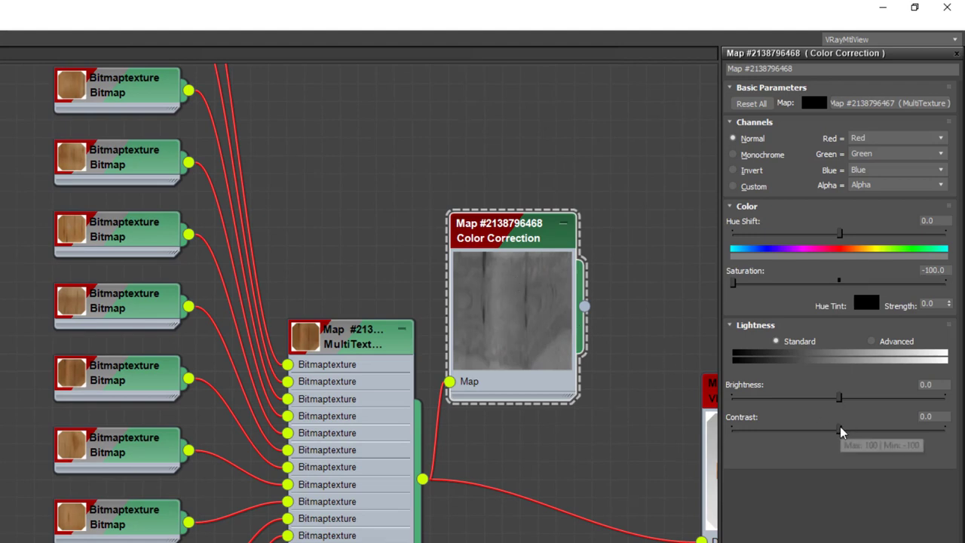
left_click_drag(839, 429, 872, 428)
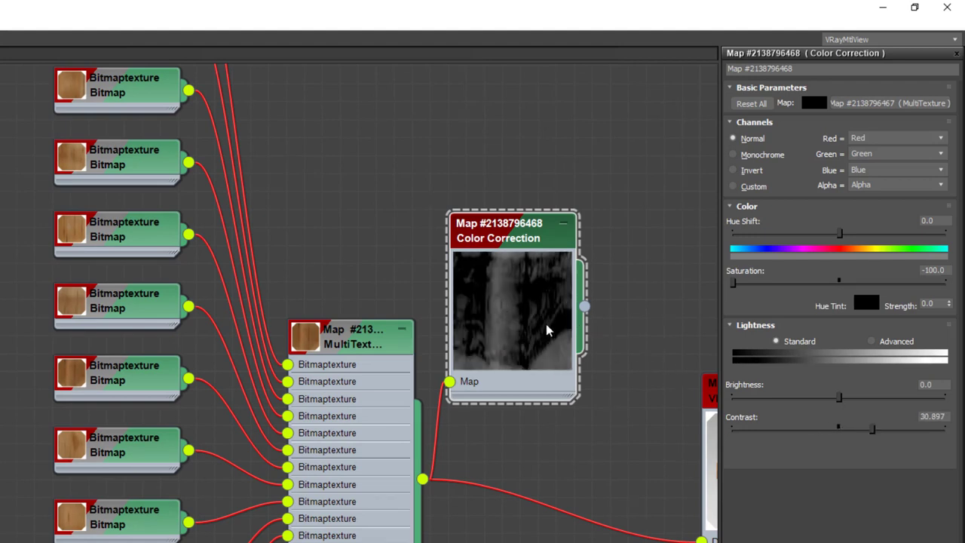
mouse_move(838, 397)
left_mouse_down()
mouse_move(861, 397)
mouse_move(850, 398)
left_mouse_up()
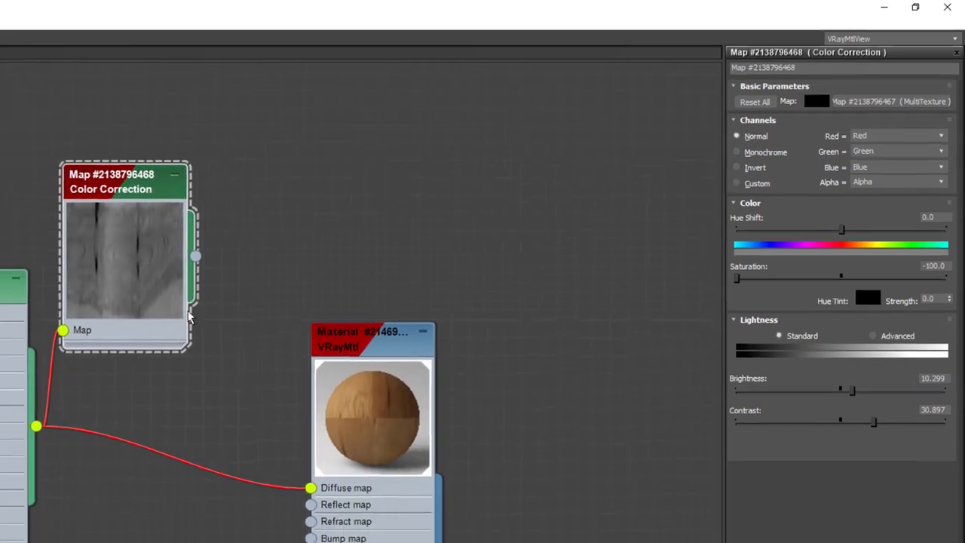
left_click_drag(408, 185, 493, 388)
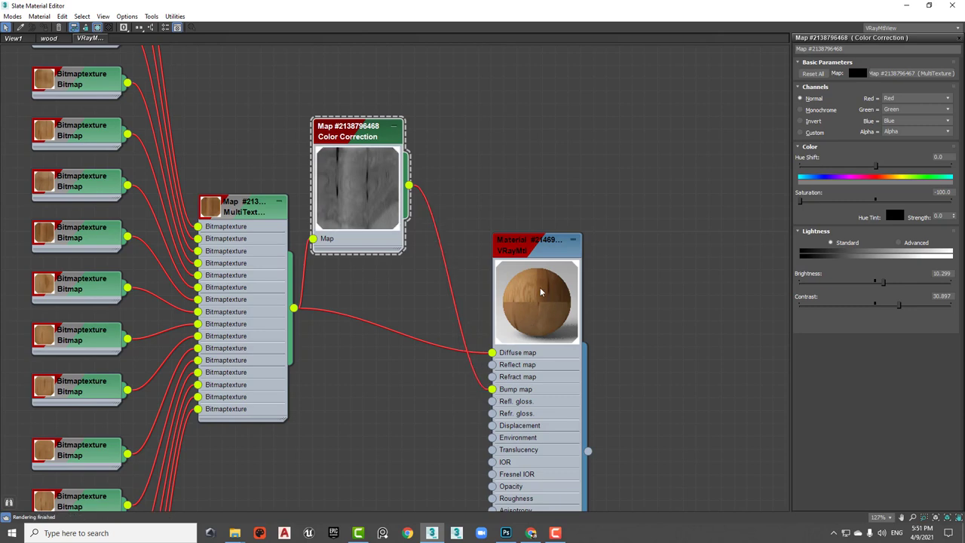
Auto-arrange the Slate nodes and line up Color Correction and MultiTexture beside the wood VRayMtl.
key("l")
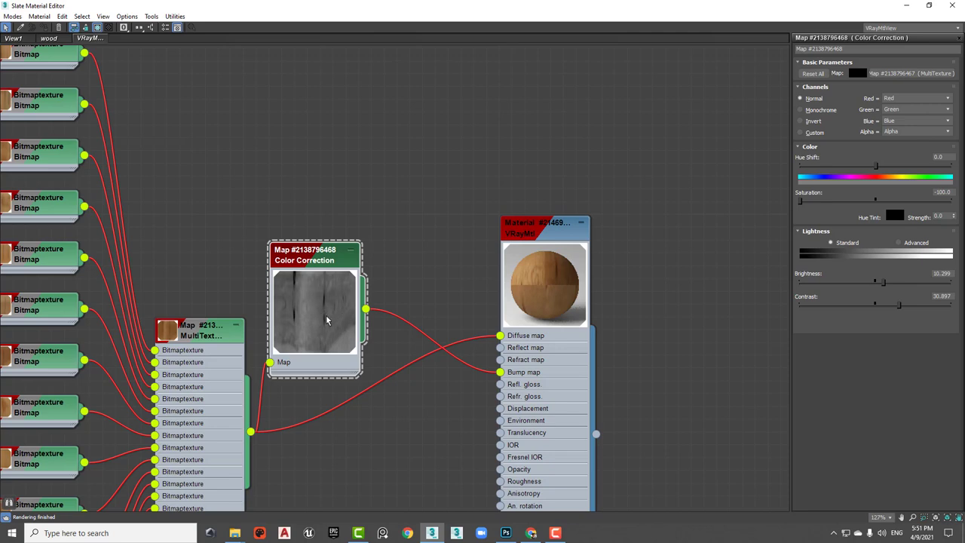
middle_click_drag(326, 320, 365, 240)
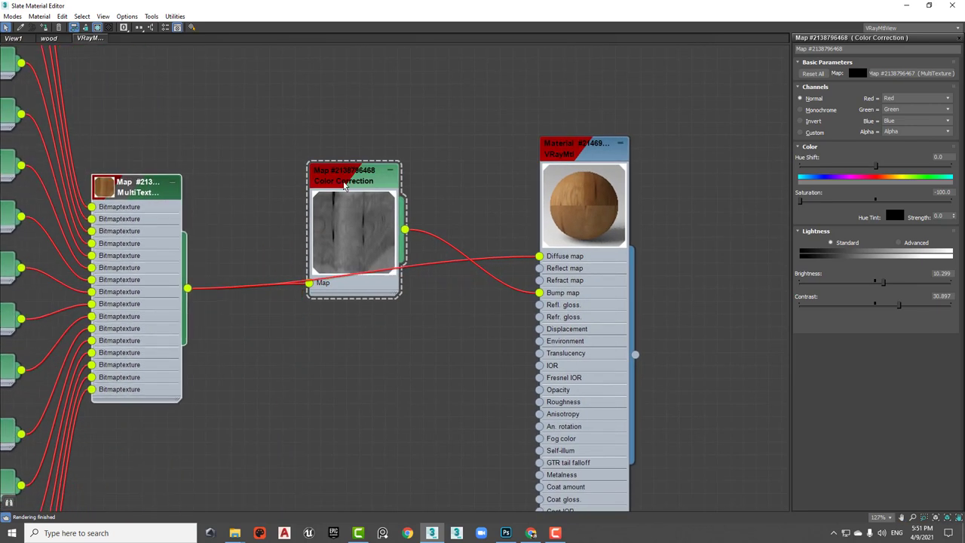
left_click_drag(343, 186, 292, 287)
left_click(580, 159)
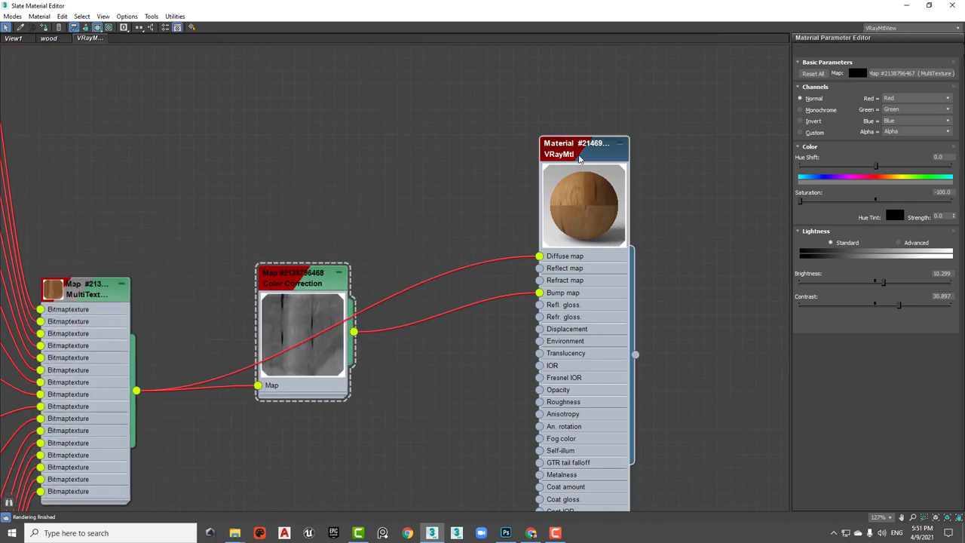
Give the wood VRayMtl a dark grey reflection of 38 and 0.8 glossiness.
double_click(566, 196)
left_click(851, 101)
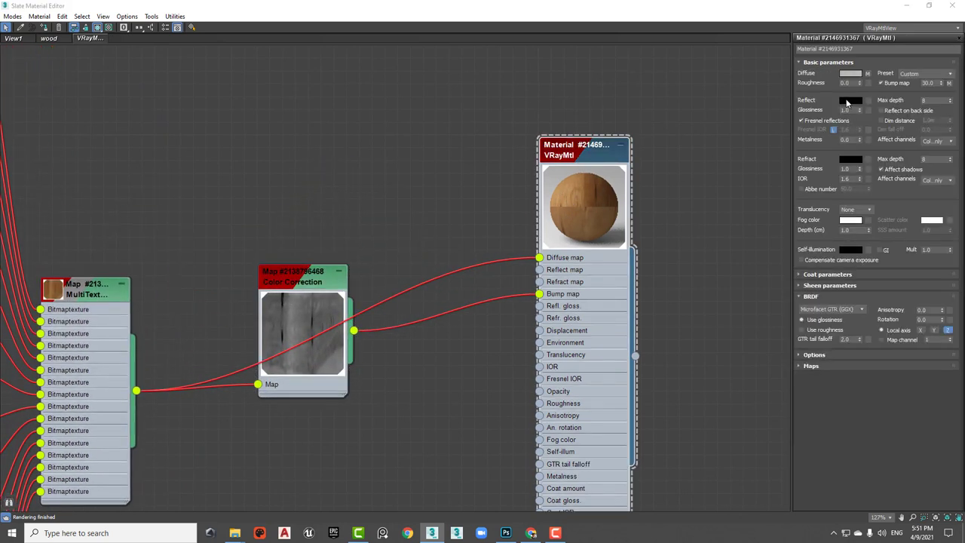
left_click_drag(327, 119, 331, 116)
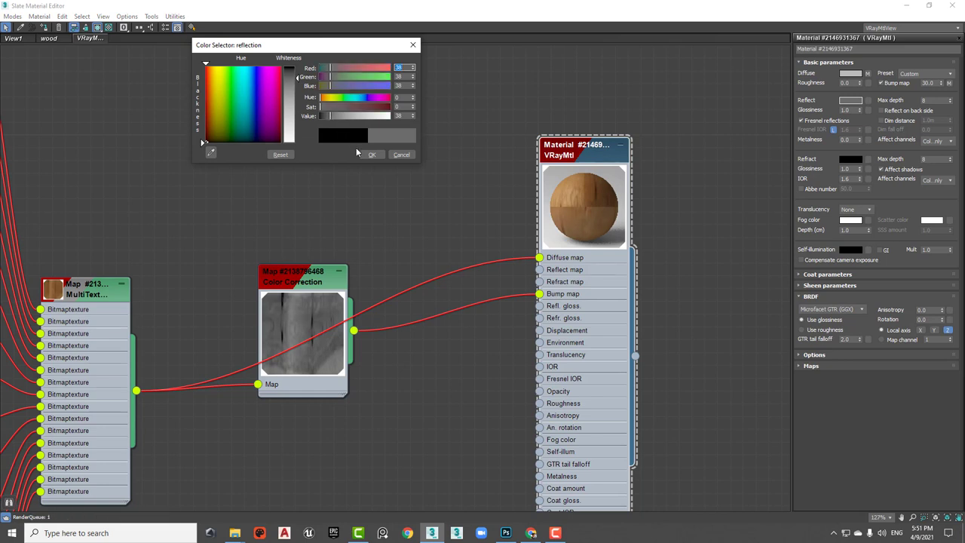
left_click(402, 115)
type("40")
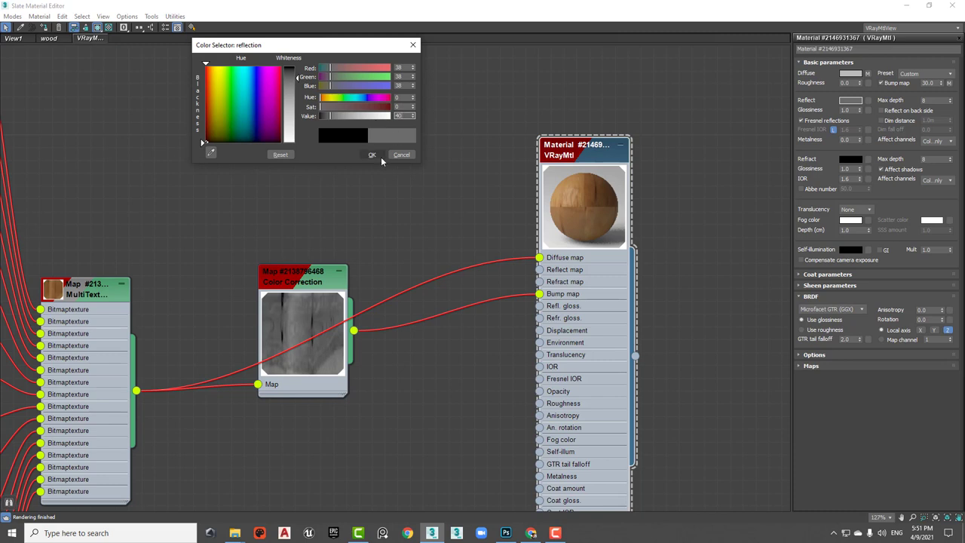
left_click(373, 155)
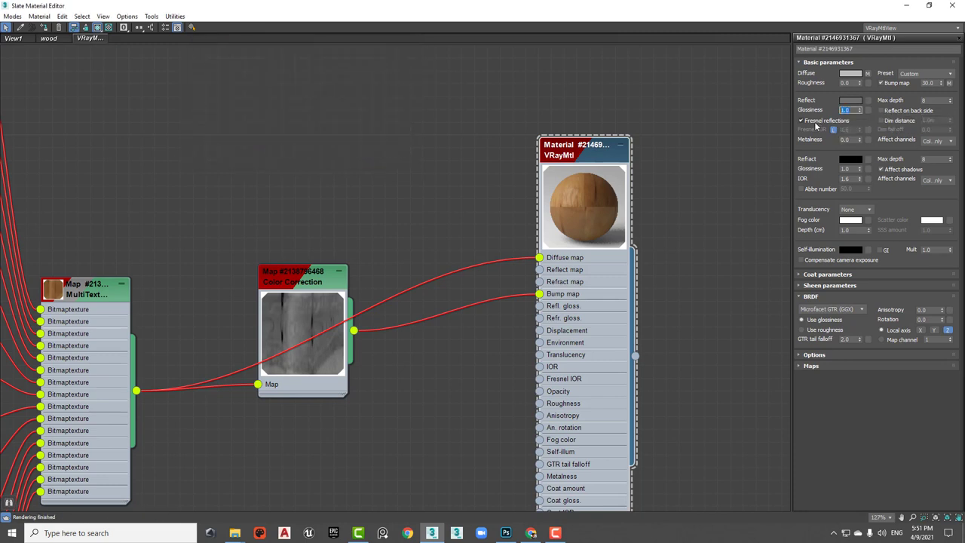
type(".8")
key("Return")
Set metalness to 0.03 and the bump map amount to 50.
left_click(859, 137)
double_click(846, 139)
key("Return")
middle_click_drag(586, 155, 547, 131)
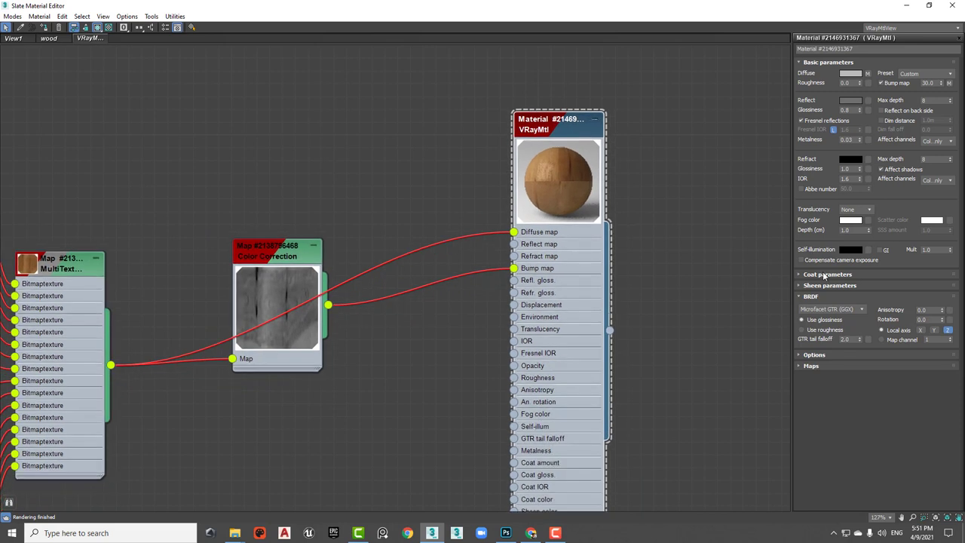
left_click(820, 367)
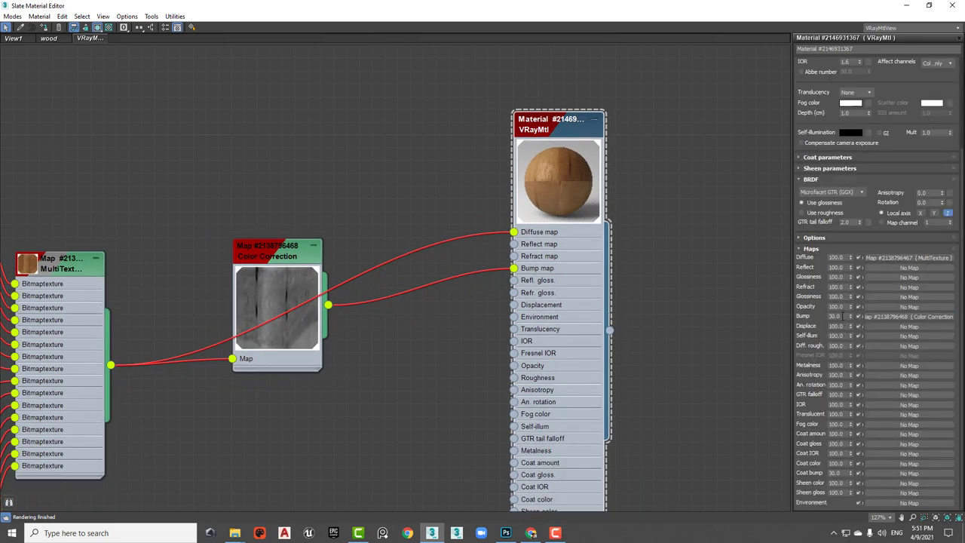
left_click(837, 317)
type("0")
key("Return")
left_click_drag(566, 8, 689, 273)
Move the Slate Material Editor aside and close it.
mouse_move(470, 198)
middle_mouse_down("alt")
mouse_move(495, 189)
mouse_move(548, 203)
mouse_move(512, 228)
middle_mouse_up("alt")
left_click_drag(872, 276, 576, 293)
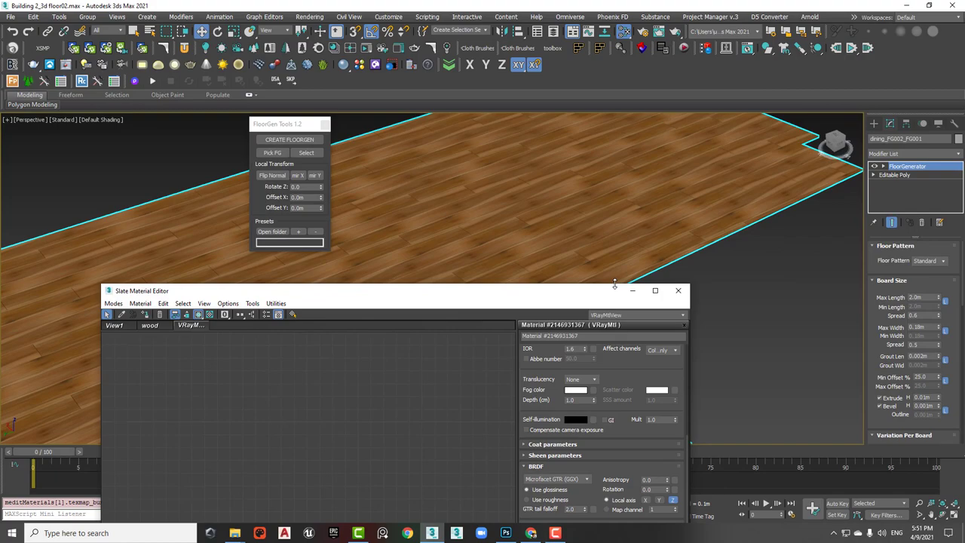
left_click(677, 290)
Orbit, pan and zoom around the apartment to inspect the wood-planked dining room floor.
scroll(509, 350, "up", 5)
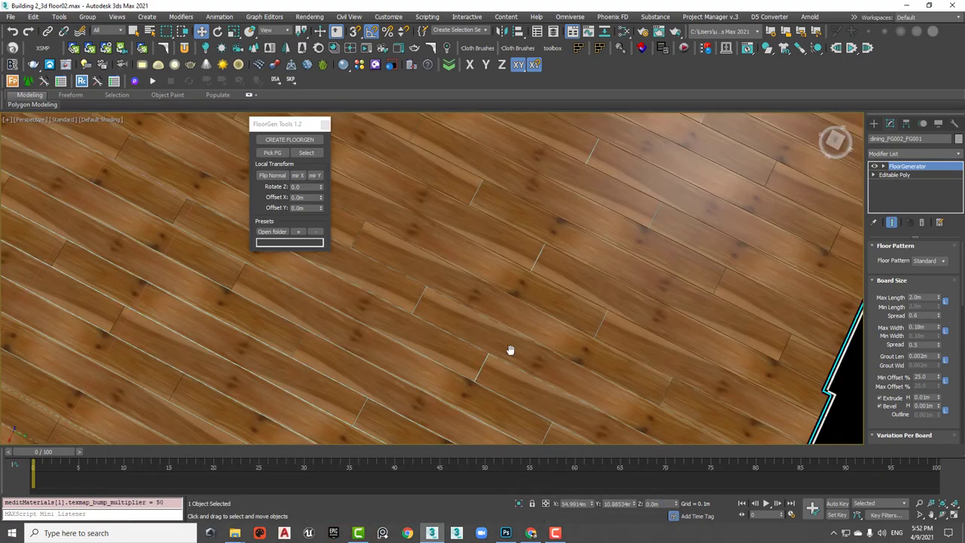
scroll(510, 350, "down", 5)
mouse_move(489, 370)
middle_mouse_down("alt")
mouse_move(395, 329)
mouse_move(459, 328)
mouse_move(515, 375)
mouse_move(500, 299)
middle_mouse_up("alt")
scroll(515, 375, "up", 4)
scroll(525, 253, "down", 2)
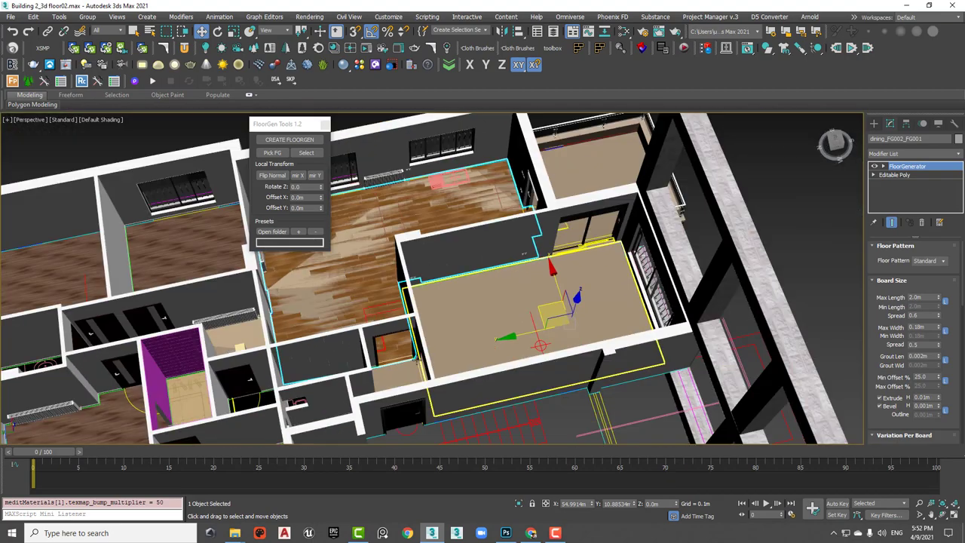
middle_click_drag(526, 253, 668, 185)
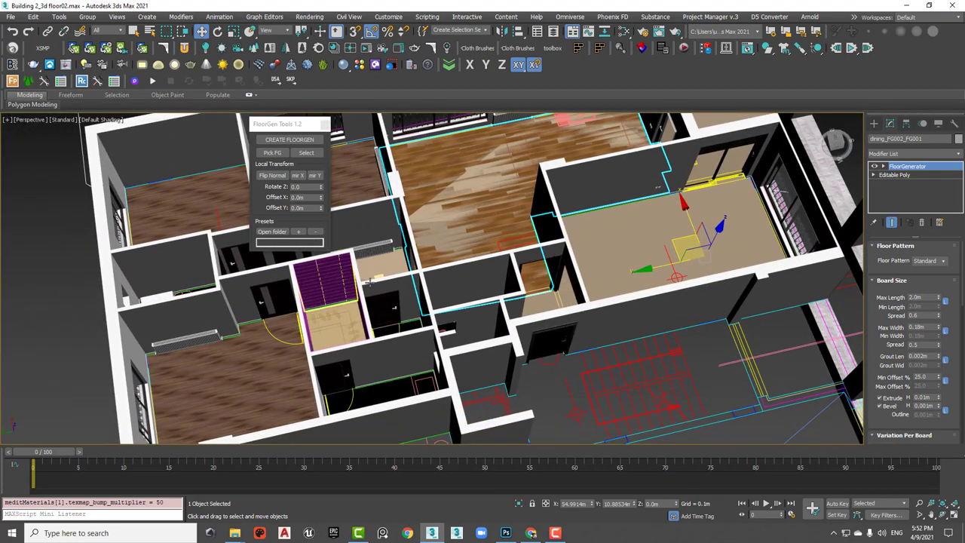
middle_click_drag(369, 280, 500, 357, "alt")
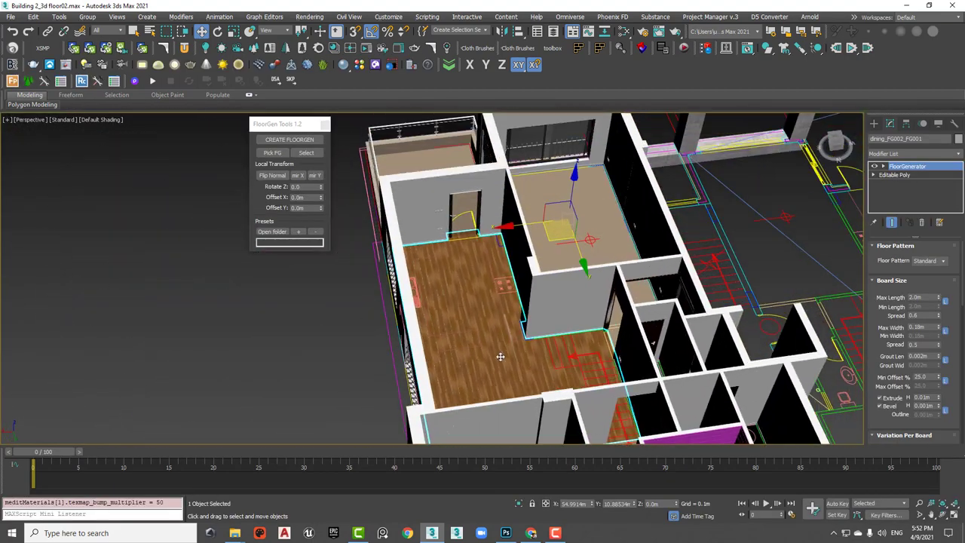
scroll(500, 357, "up", 5)
scroll(483, 357, "down", 3)
middle_click_drag(482, 357, 493, 344, "alt")
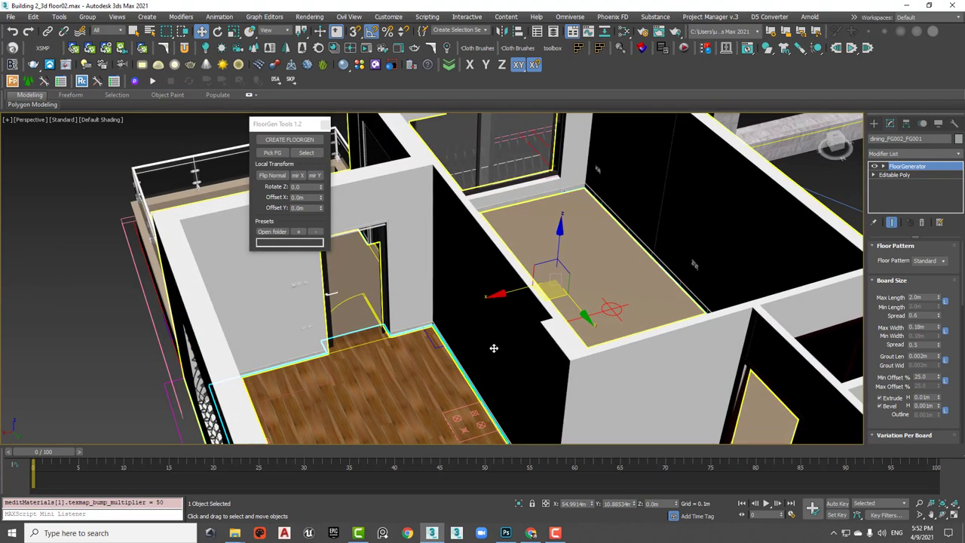